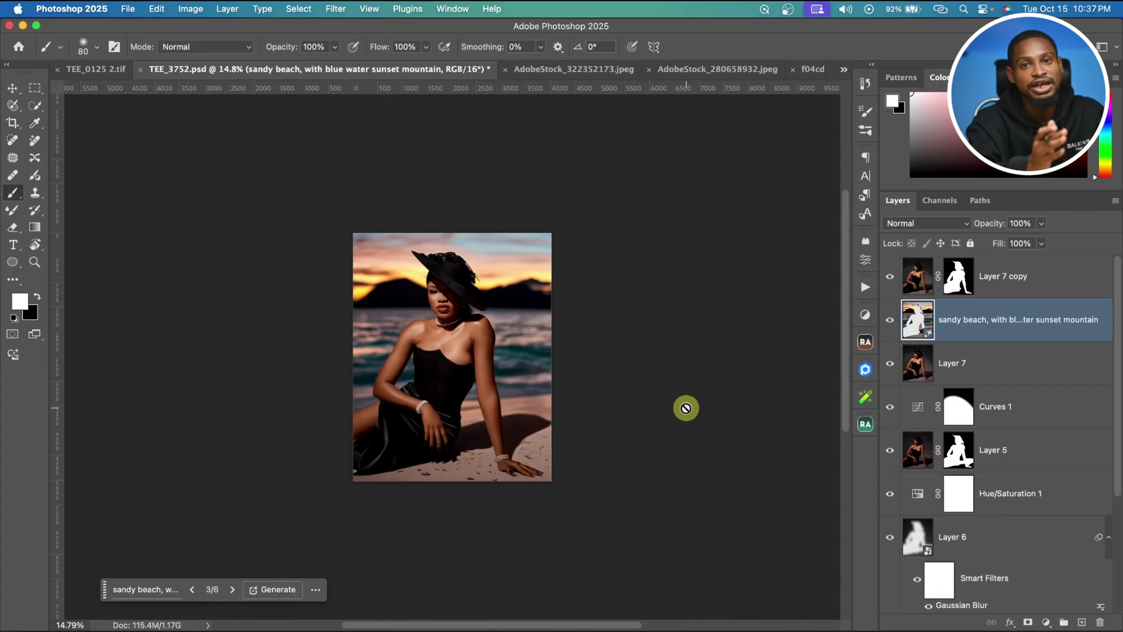
Delete the masked Layer 7 copy and the generated sandy beach layer above Layer 7
click(984, 295)
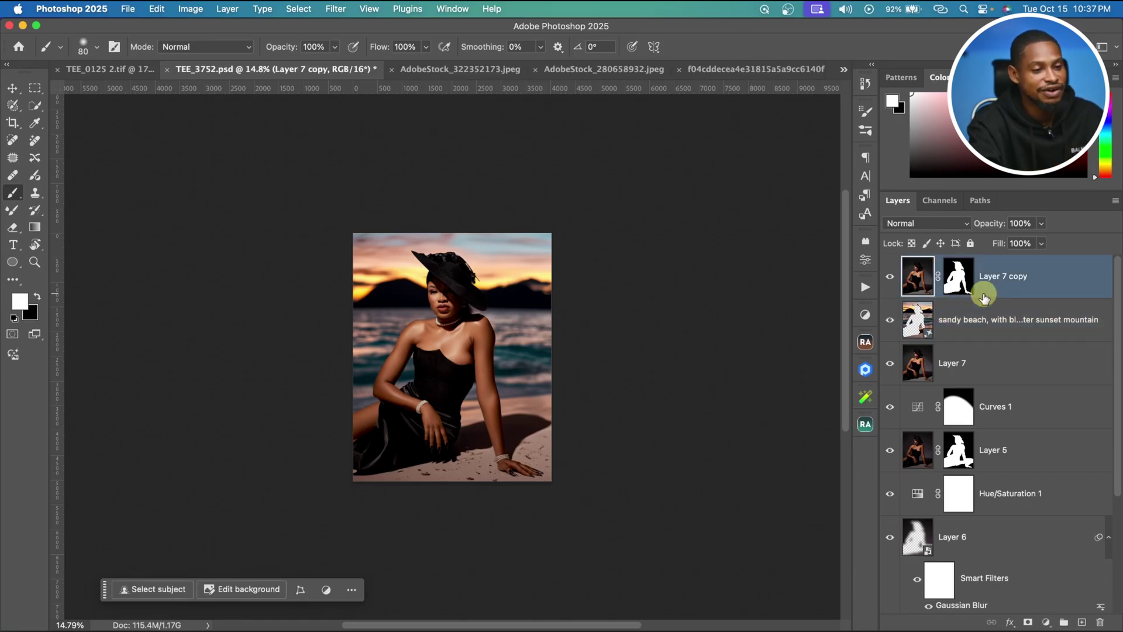
key(Delete)
key(Delete)
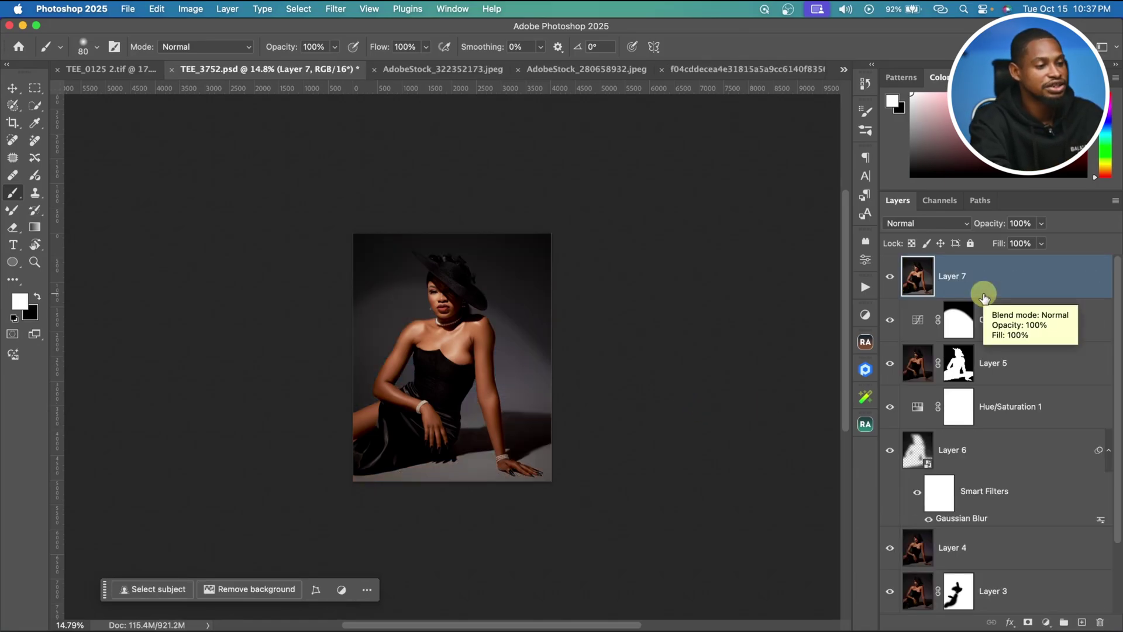
Duplicate Layer 7 to get a separate copy of the portrait for the background replacement
key(z)
drag(476, 301, 509, 301)
key(b)
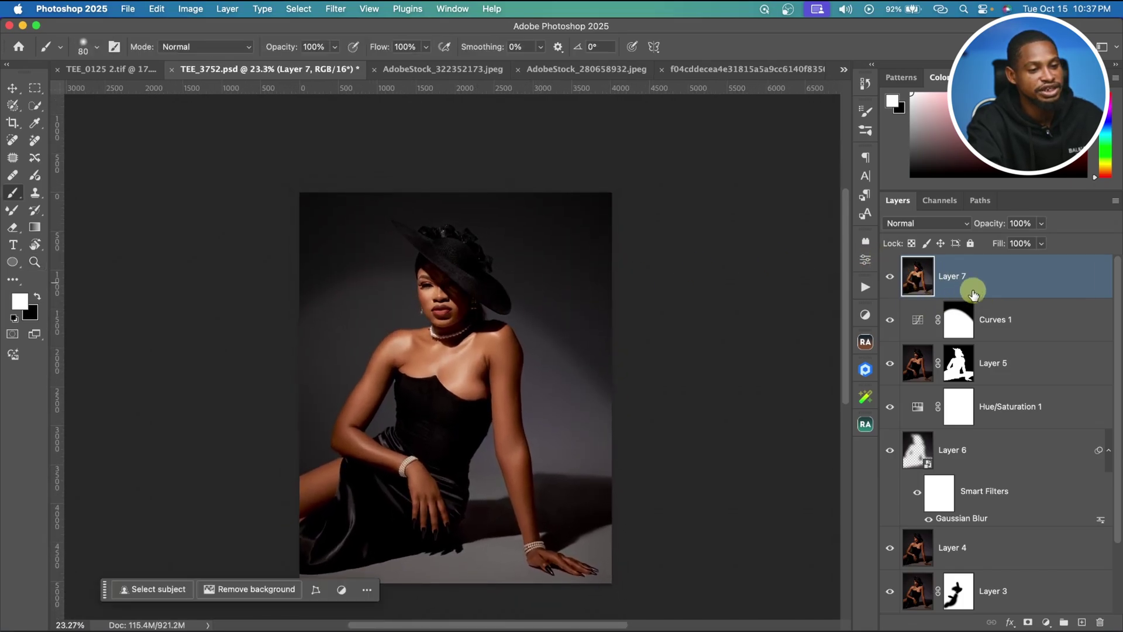
key(super+j)
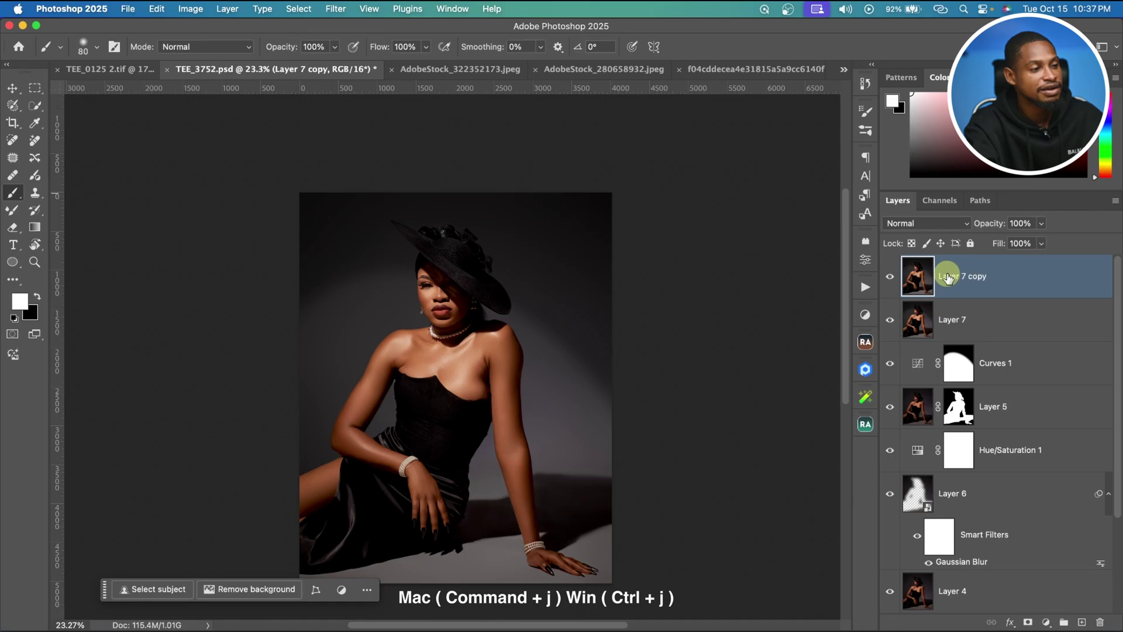
Set the Select Subject processing mode to Cloud (Detailed results)
click(34, 108)
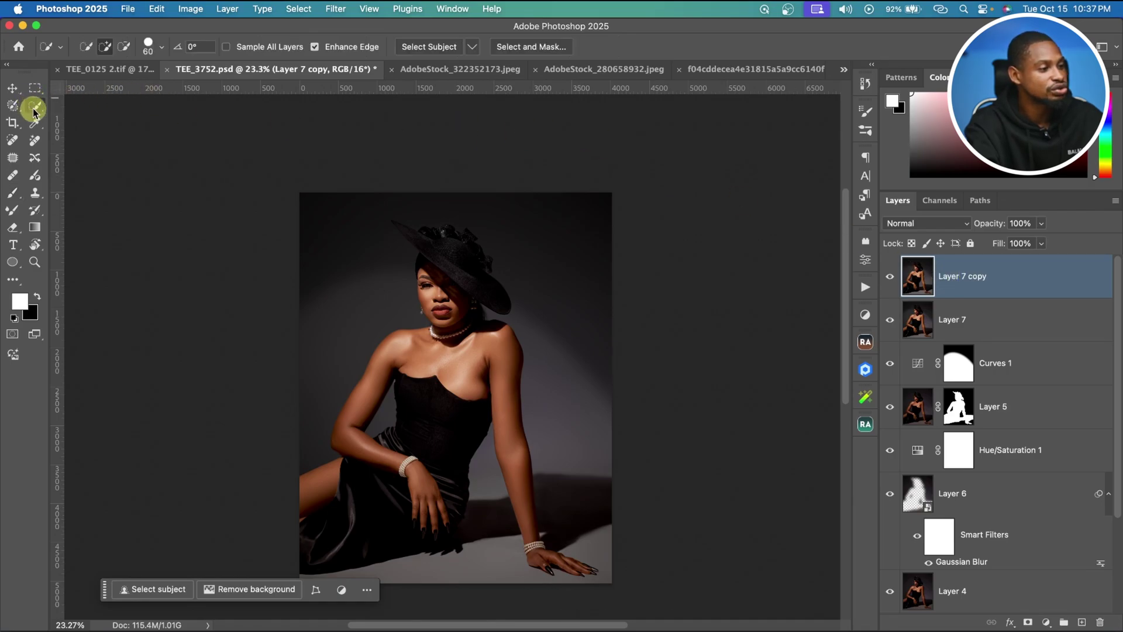
click(473, 48)
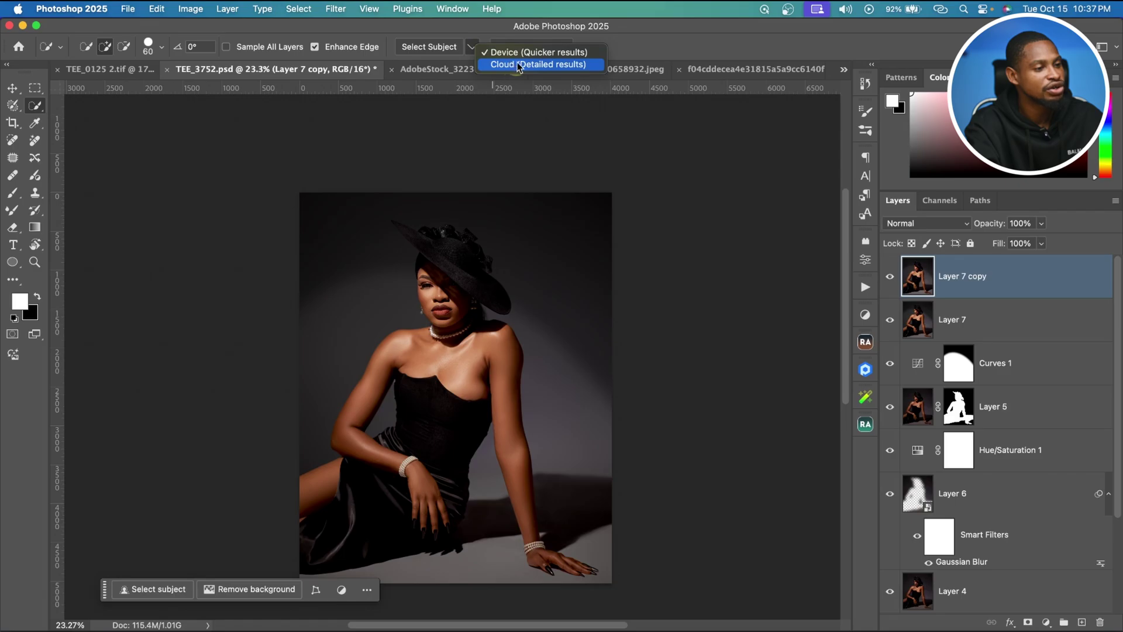
click(557, 66)
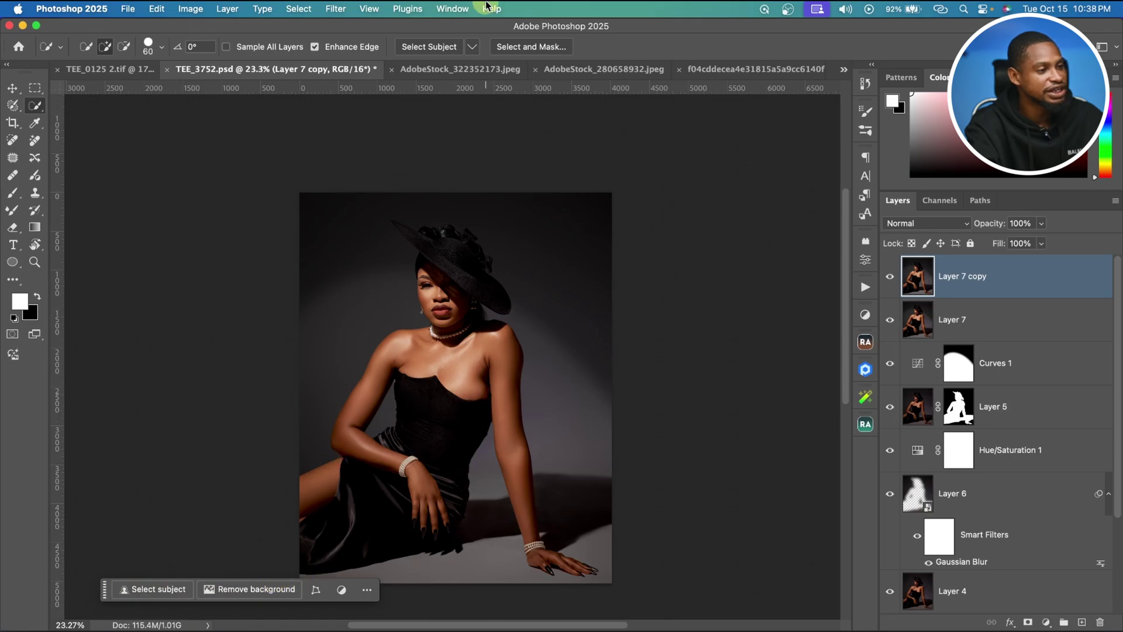
Remove the background from the duplicated portrait layer so the woman is isolated with a layer mask
click(450, 9)
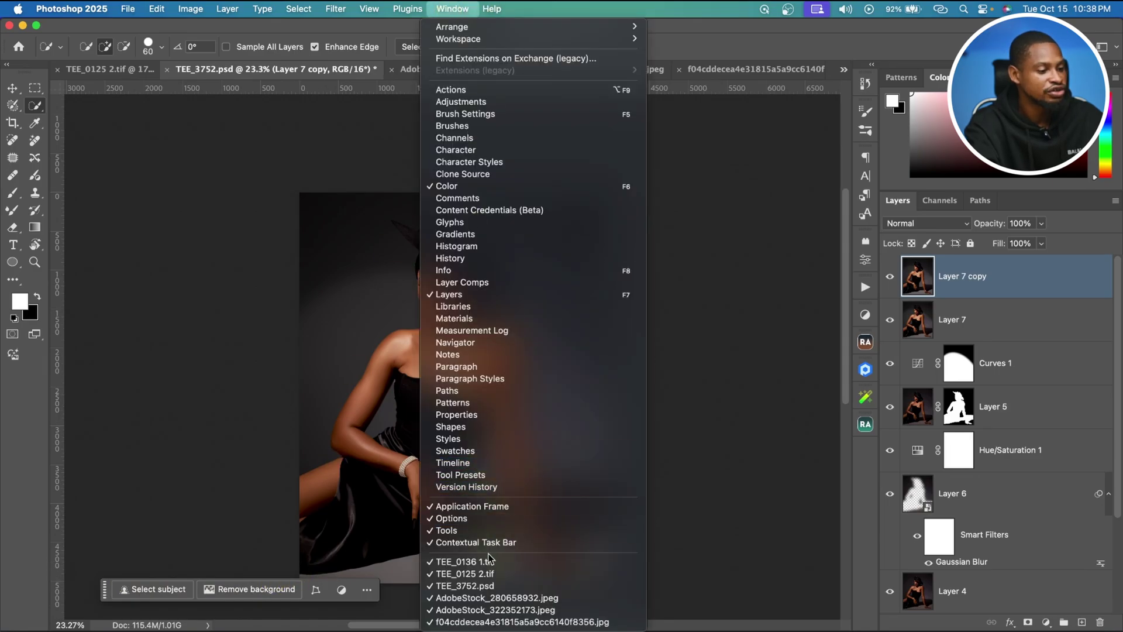
click(172, 450)
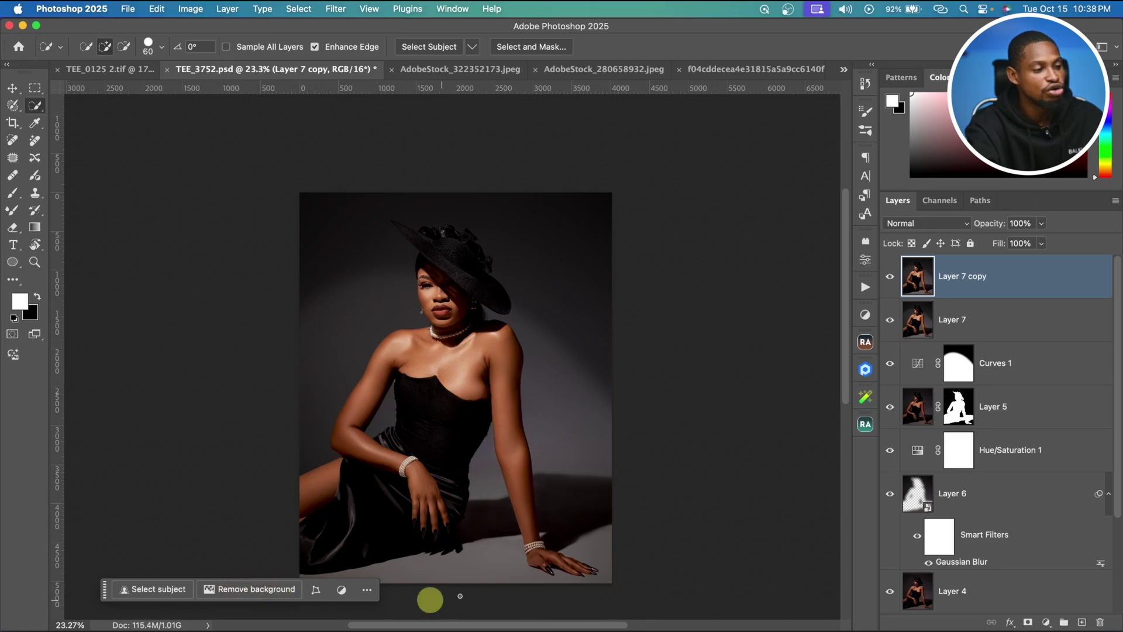
click(238, 589)
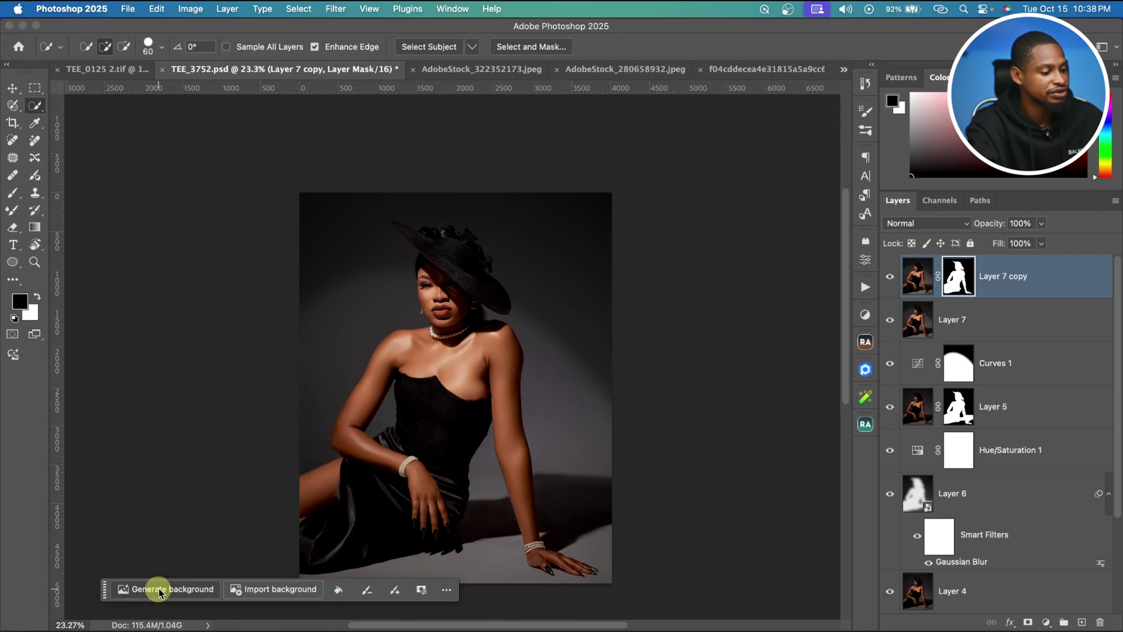
Generate a new background with the prompt "sandy beach, with blue water sunset mountain"
click(160, 591)
text(sandy beach, with blue water sunset mountain)
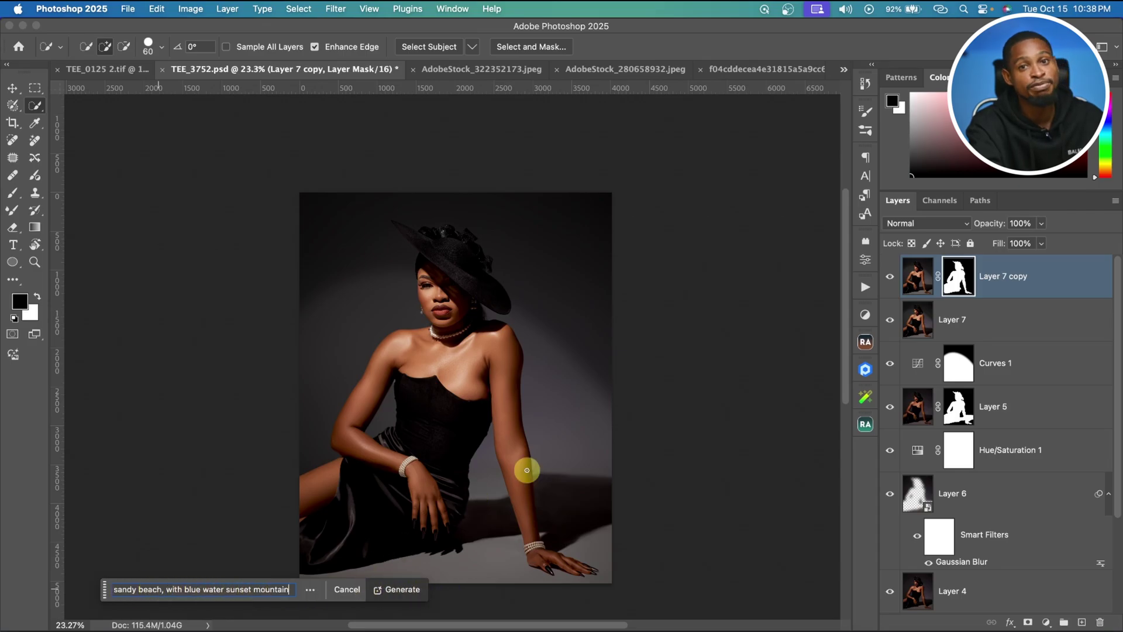
click(405, 589)
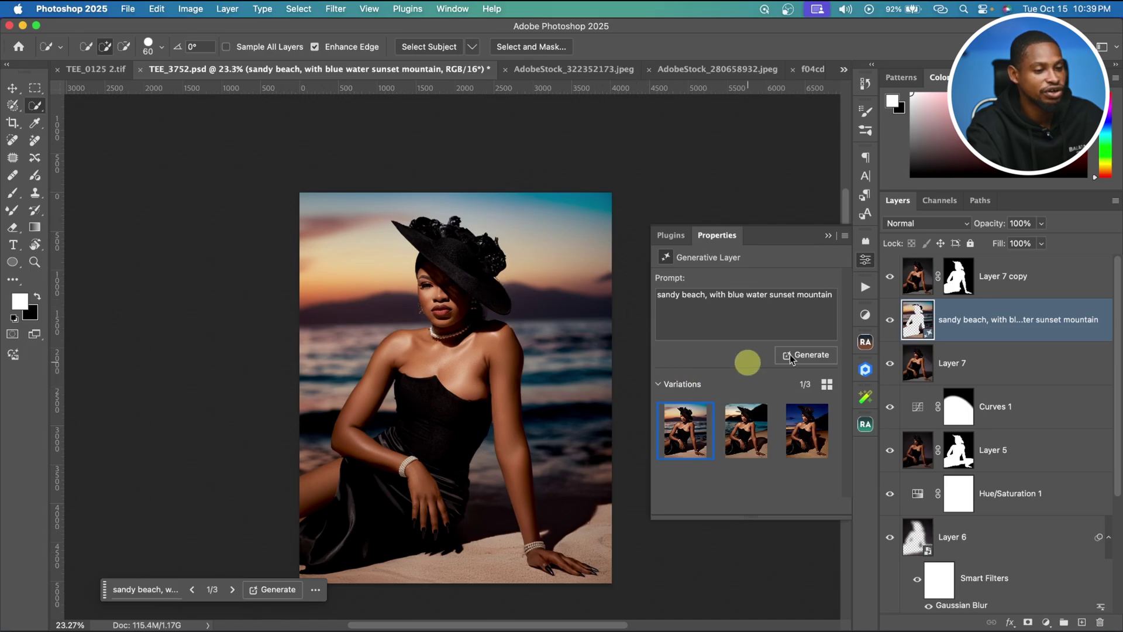
Compare the generated beach with the original studio backdrop and preview all three variations, returning to the first
click(889, 322)
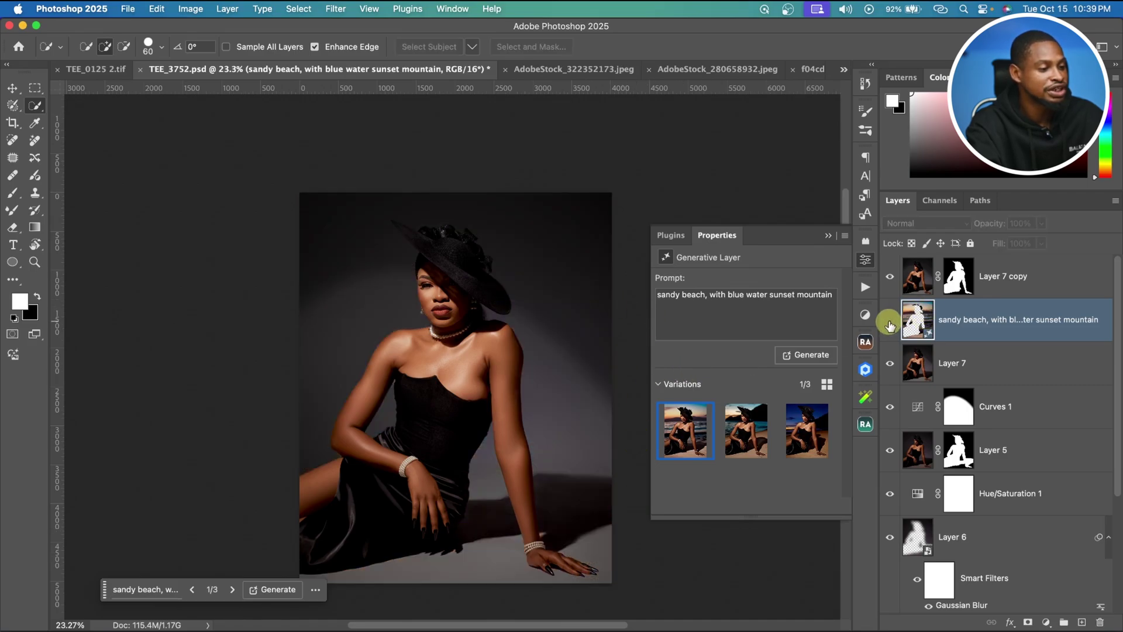
click(889, 321)
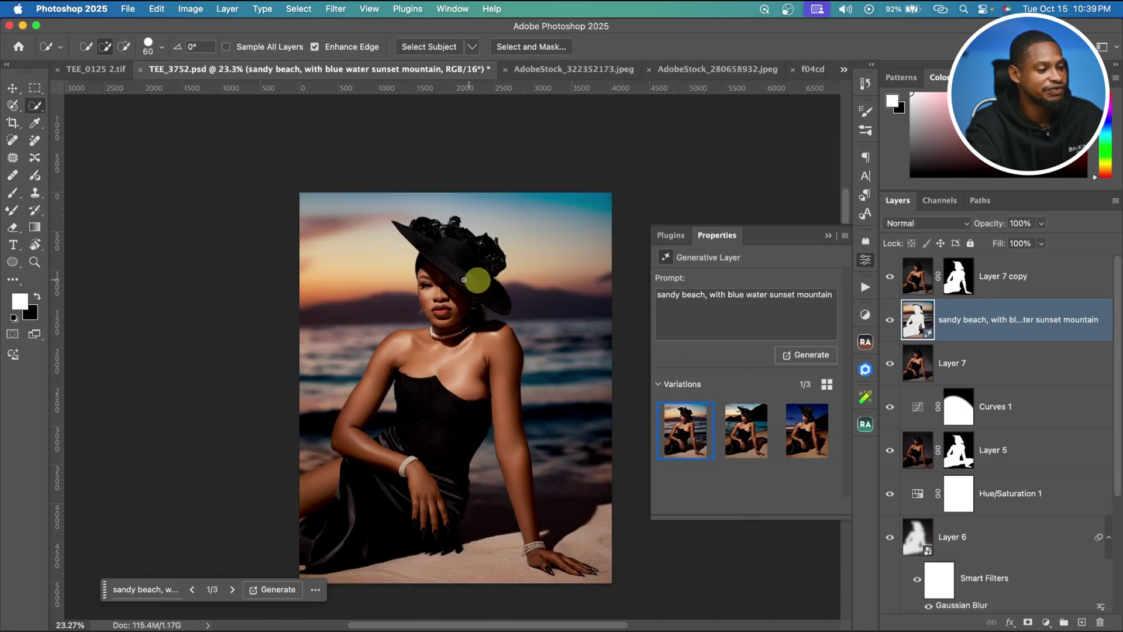
click(744, 431)
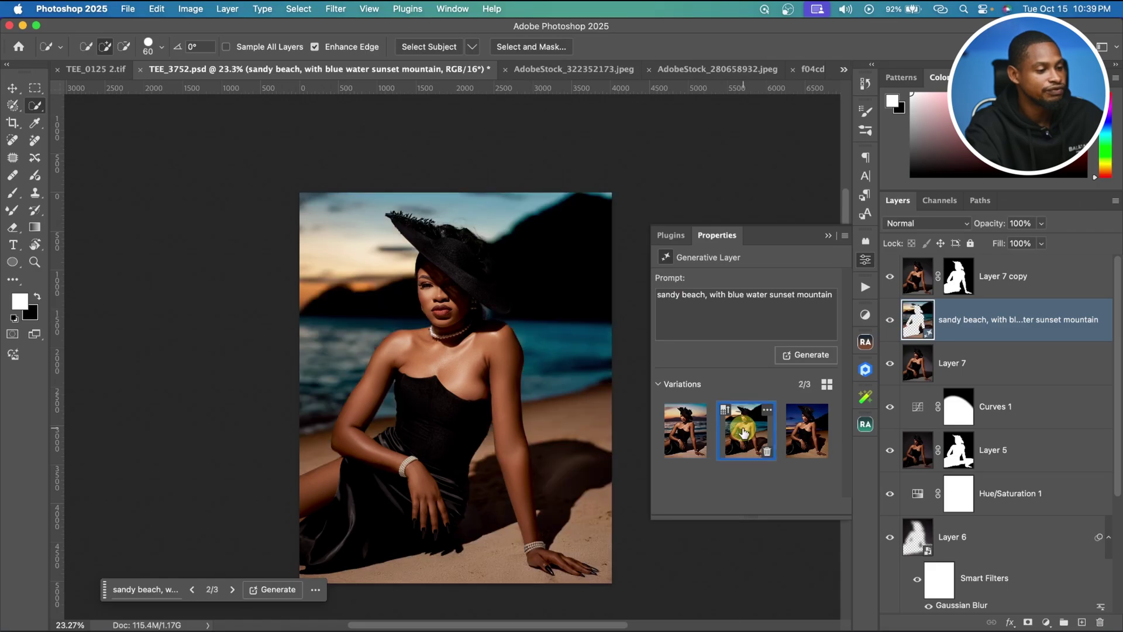
click(810, 434)
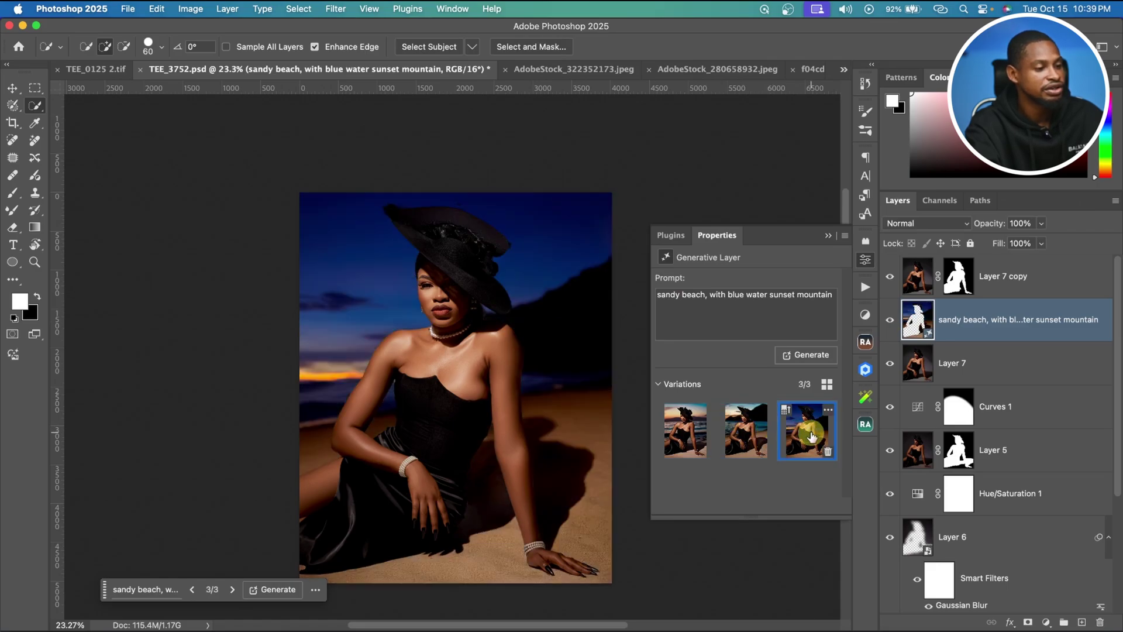
click(682, 431)
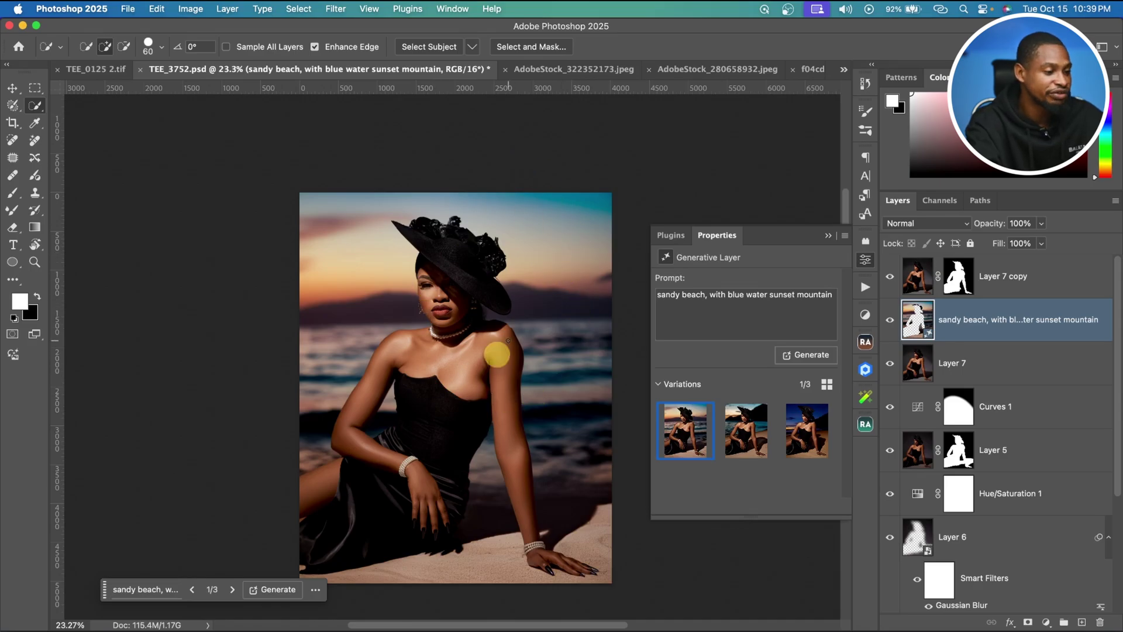
Generate similar backgrounds based on the first beach variation
mouse_move(766, 421)
mouse_move(691, 429)
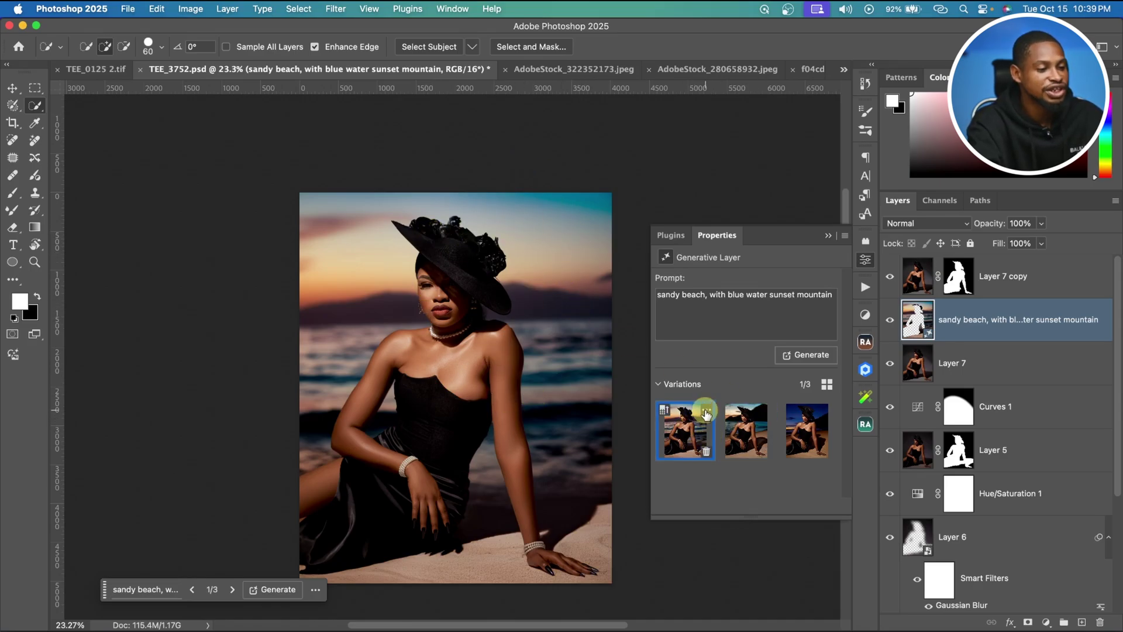
click(704, 411)
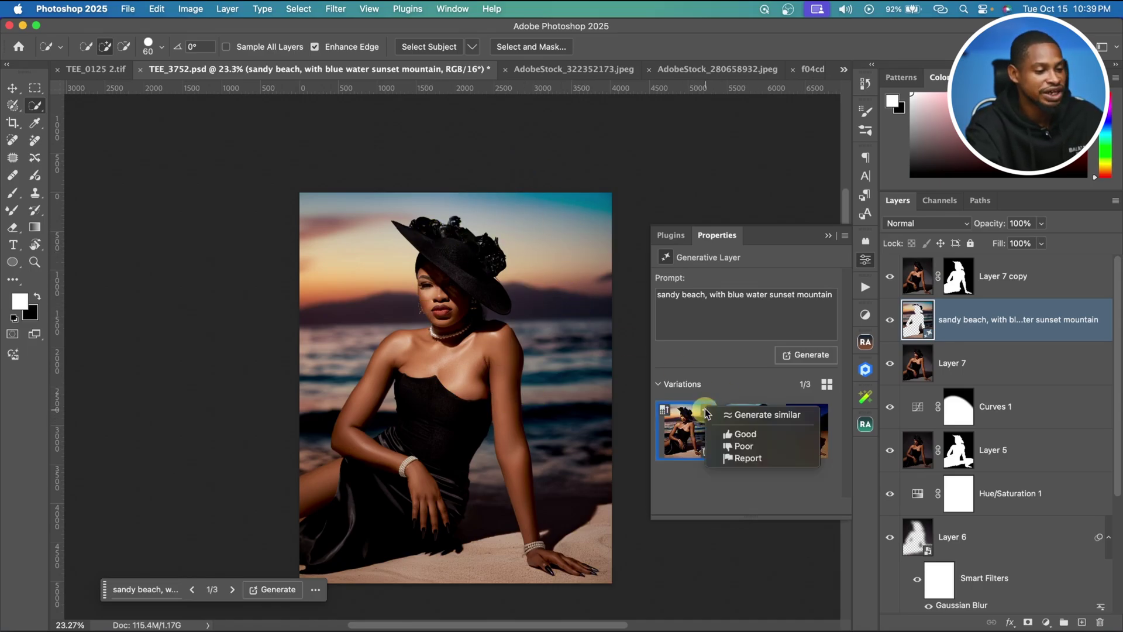
click(768, 415)
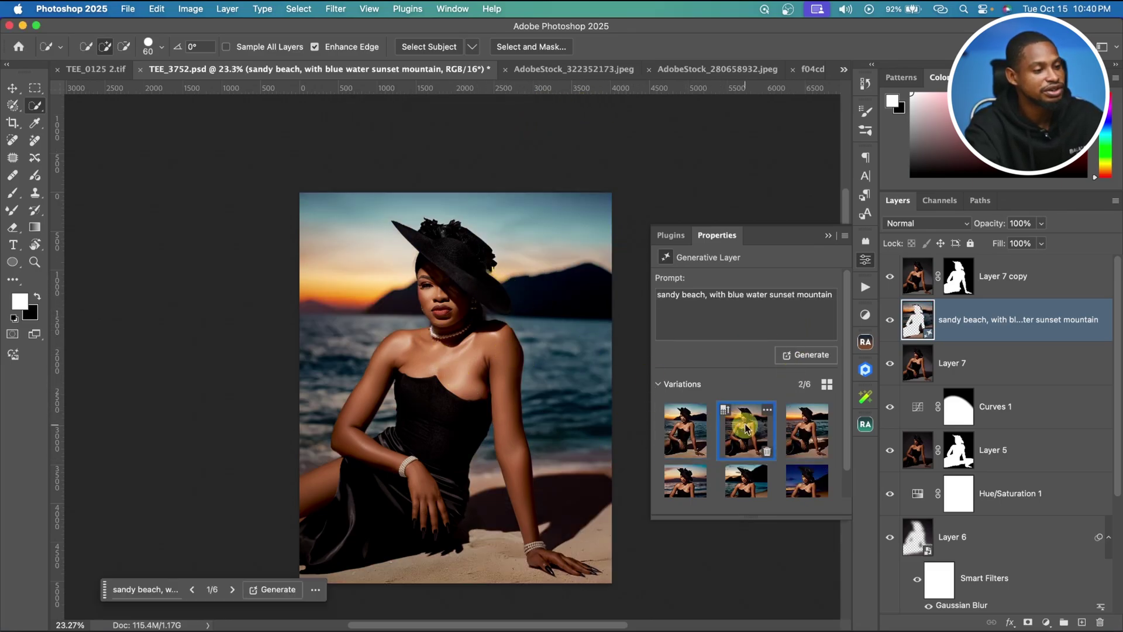
Preview the similar variations, choose the first one for the beach background, and collapse the generative layer's properties
click(801, 434)
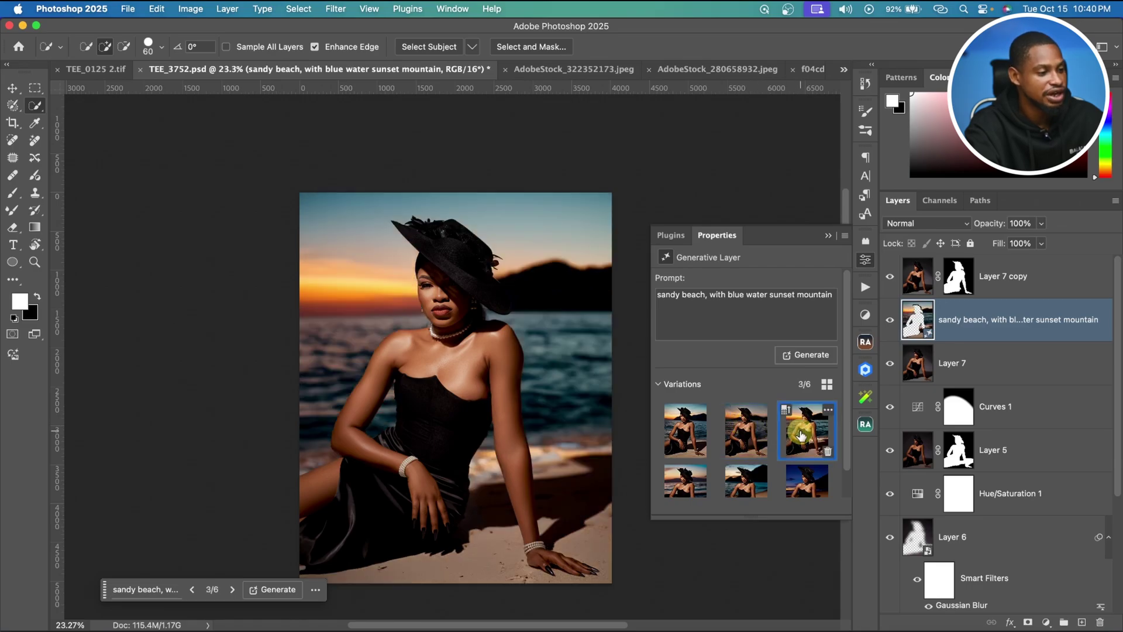
click(684, 433)
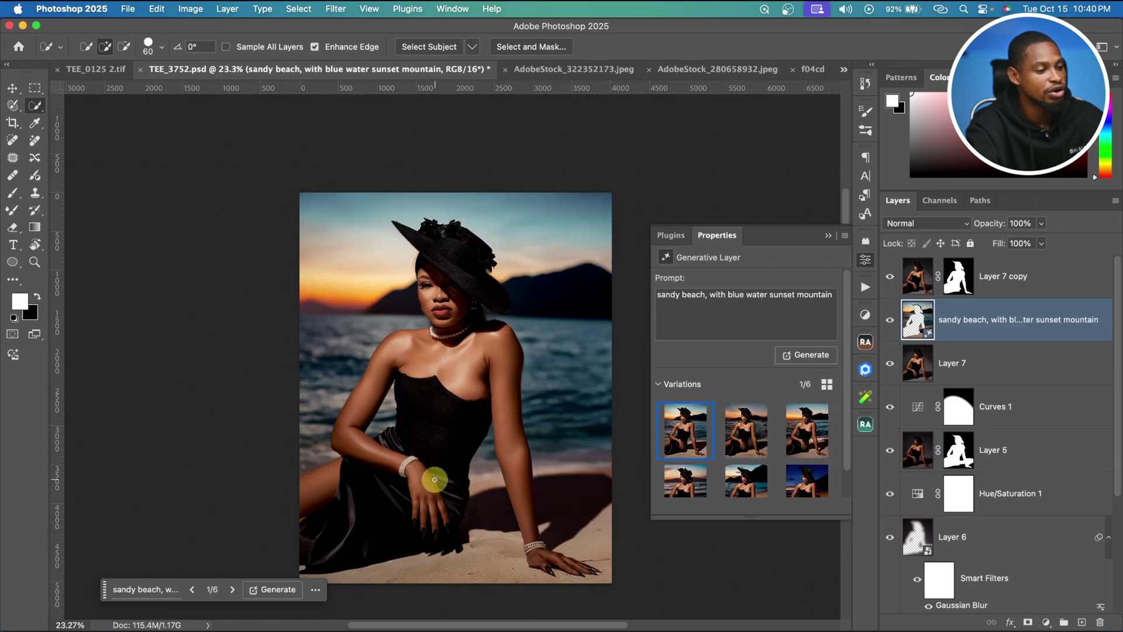
key(z)
mouse_move(474, 209)
mouse_down()
mouse_move(538, 208)
mouse_move(494, 208)
mouse_up()
key(w)
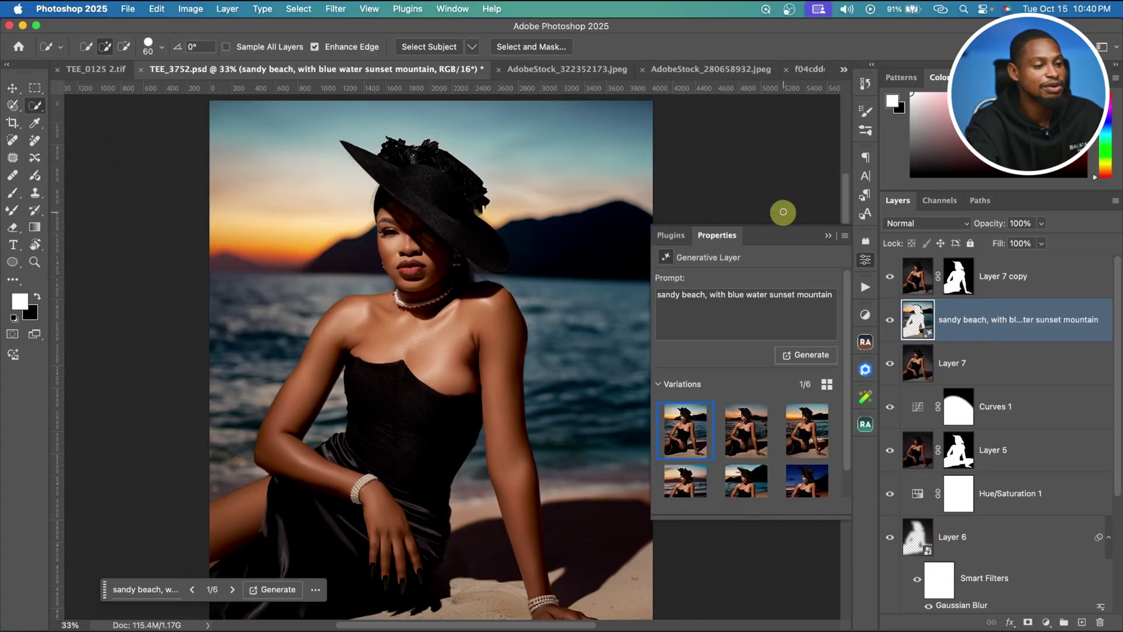
click(828, 235)
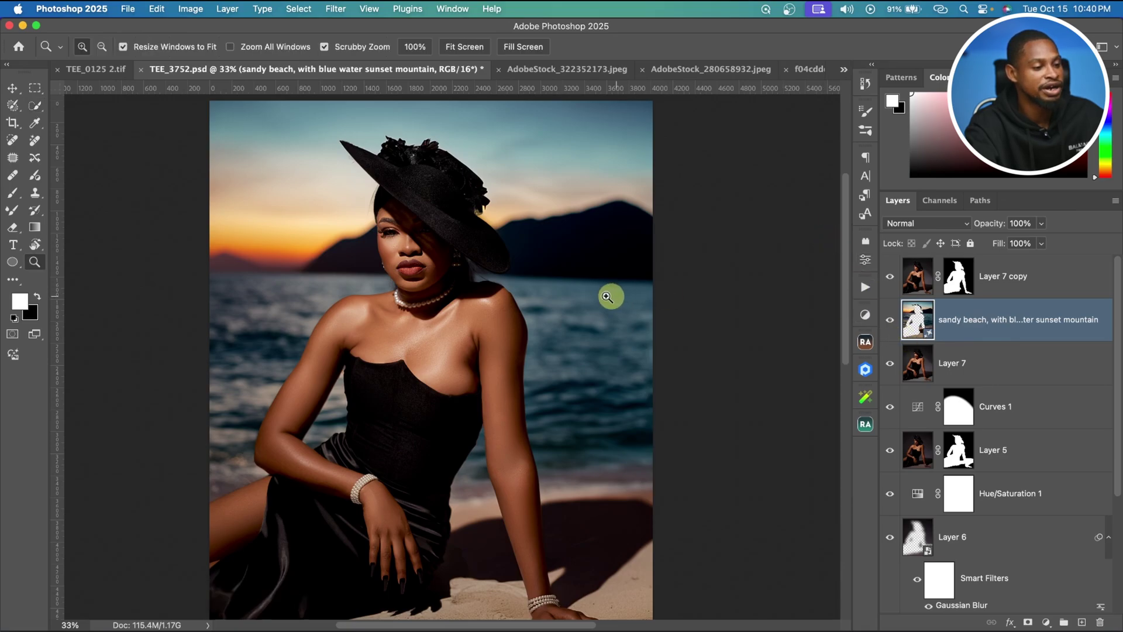
Toggle the generated beach layer's visibility to compare the portrait before and after the background change
scroll(609, 295, down, 3)
click(890, 320)
click(889, 319)
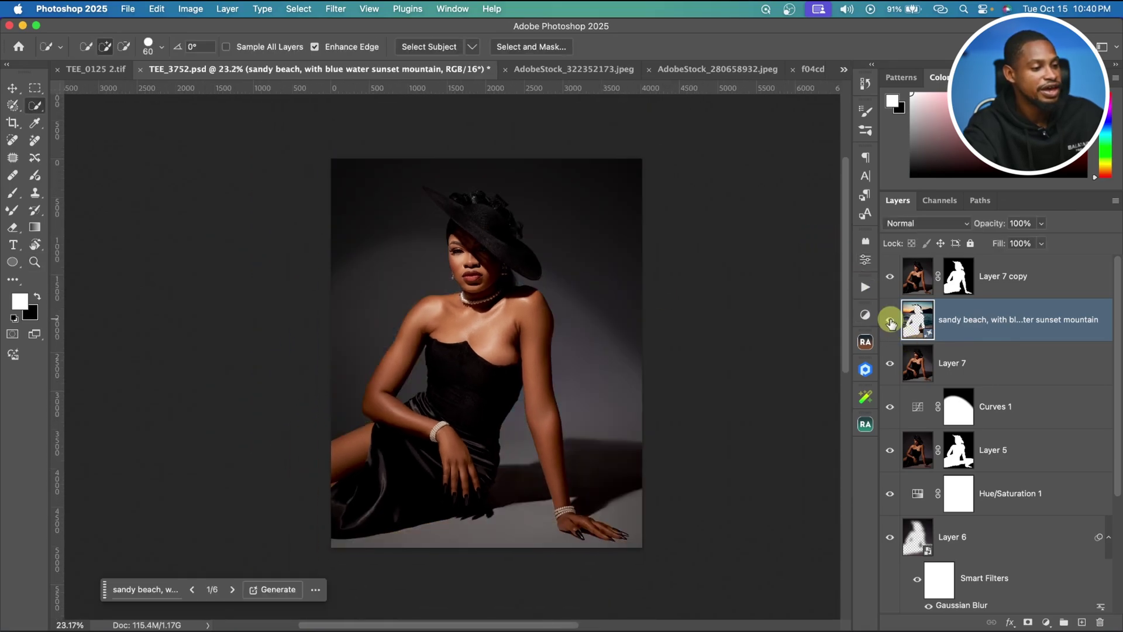
click(890, 319)
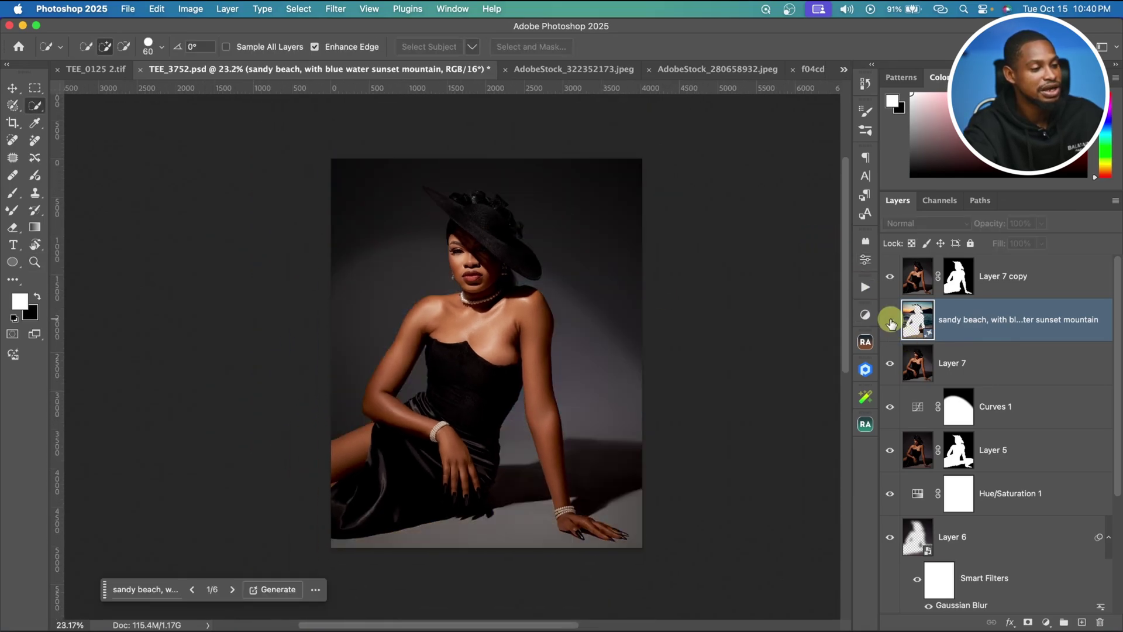
click(889, 320)
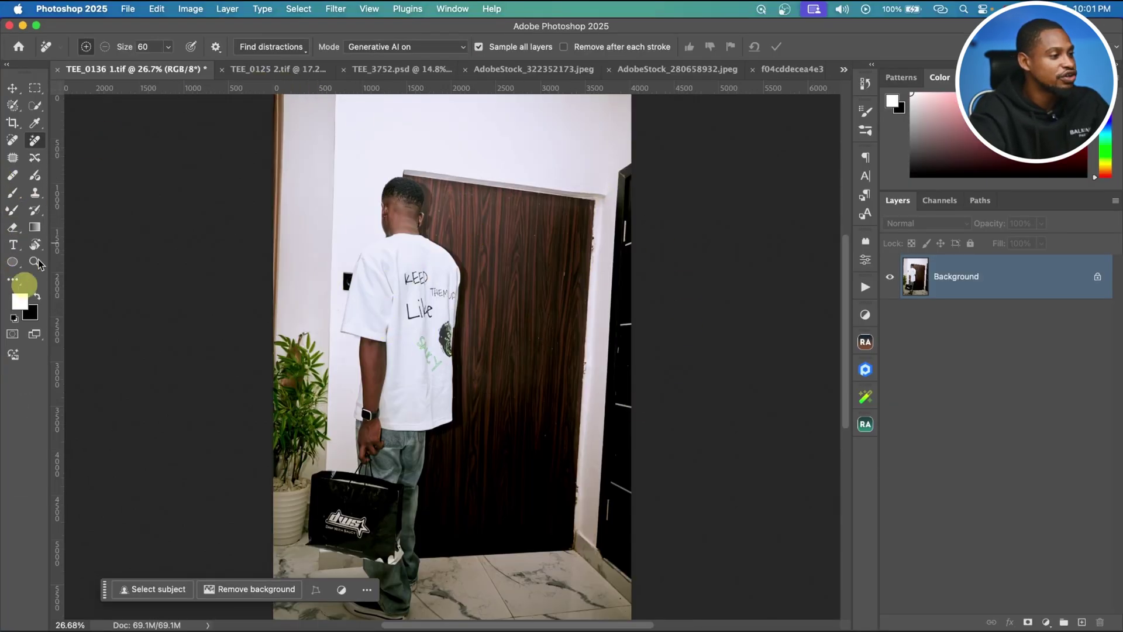
Open the toolbar customization and add the Red Eye Tool as its own group below the lasso tools
click(158, 10)
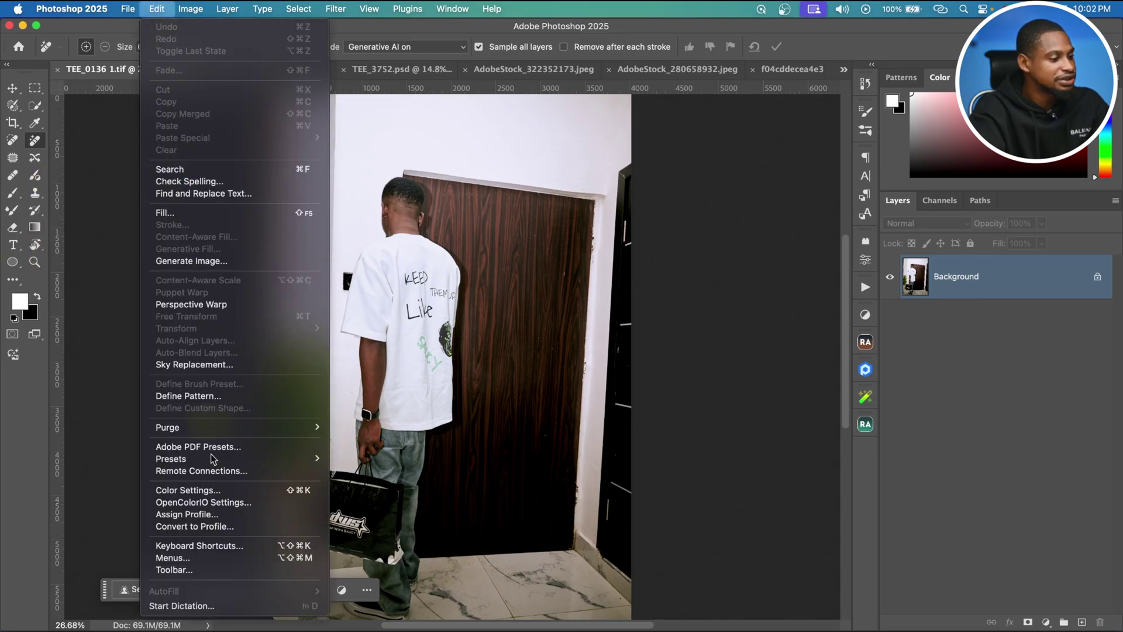
click(214, 568)
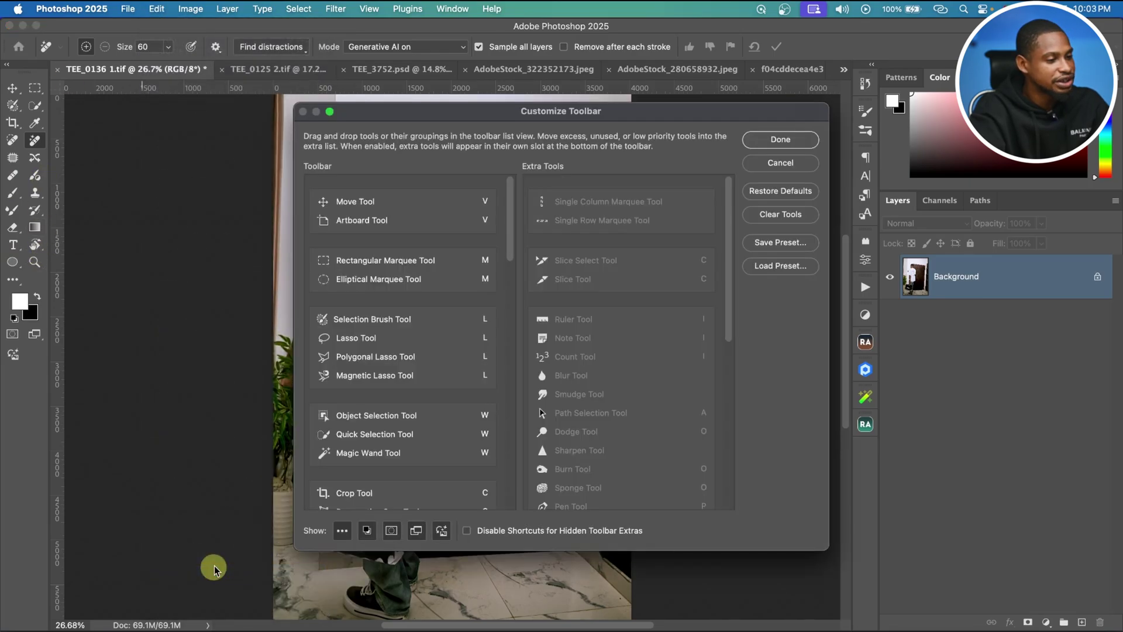
drag(726, 331, 727, 408)
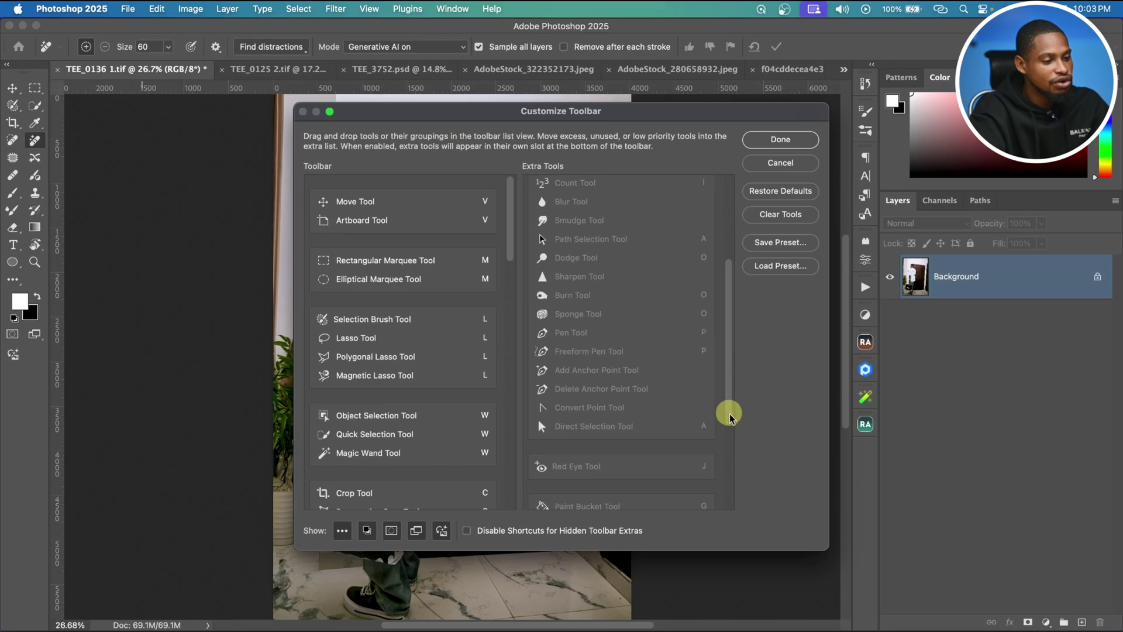
mouse_move(596, 464)
mouse_down()
mouse_move(621, 459)
mouse_move(501, 404)
mouse_move(395, 383)
mouse_move(396, 401)
mouse_move(395, 386)
mouse_up()
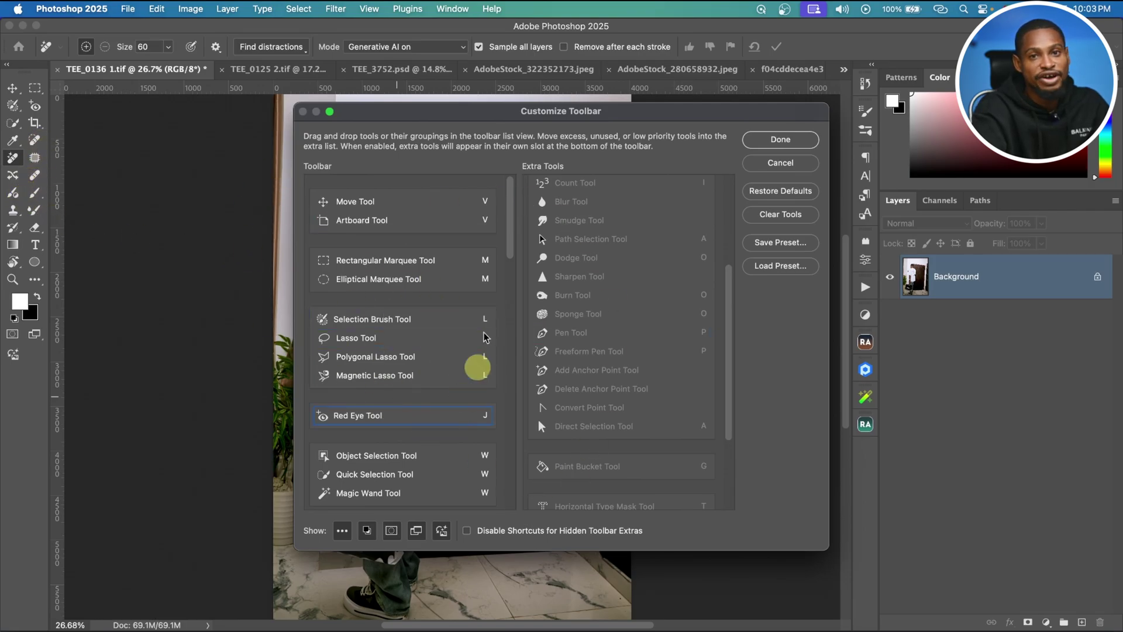
Move the Red Eye Tool back to the extra tools and finish customizing the toolbar
drag(387, 420, 591, 455)
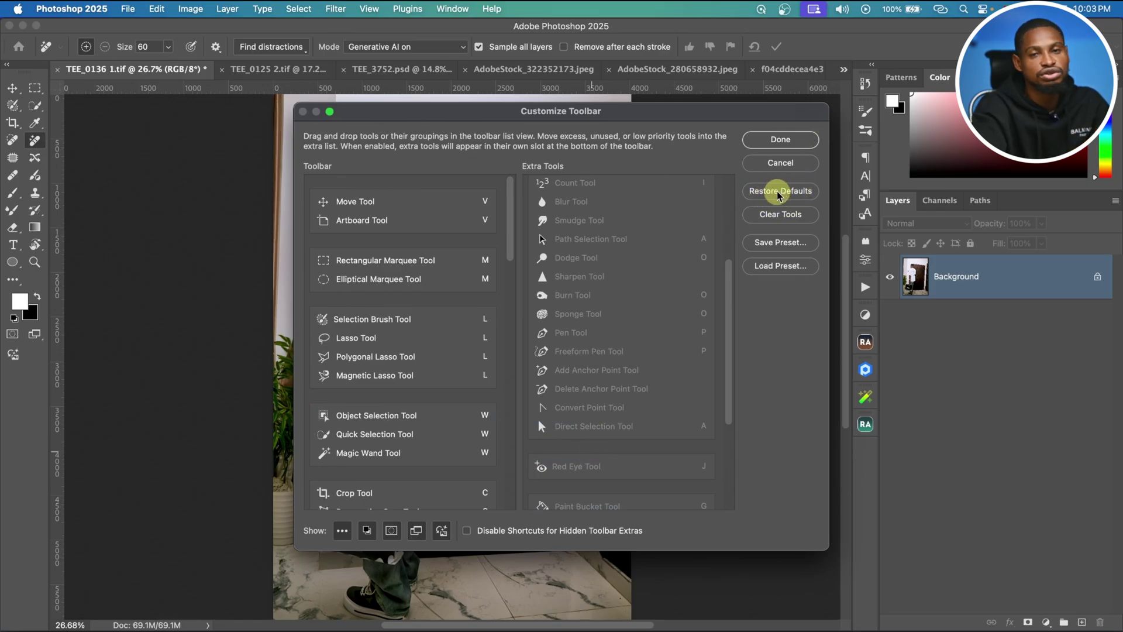
click(772, 141)
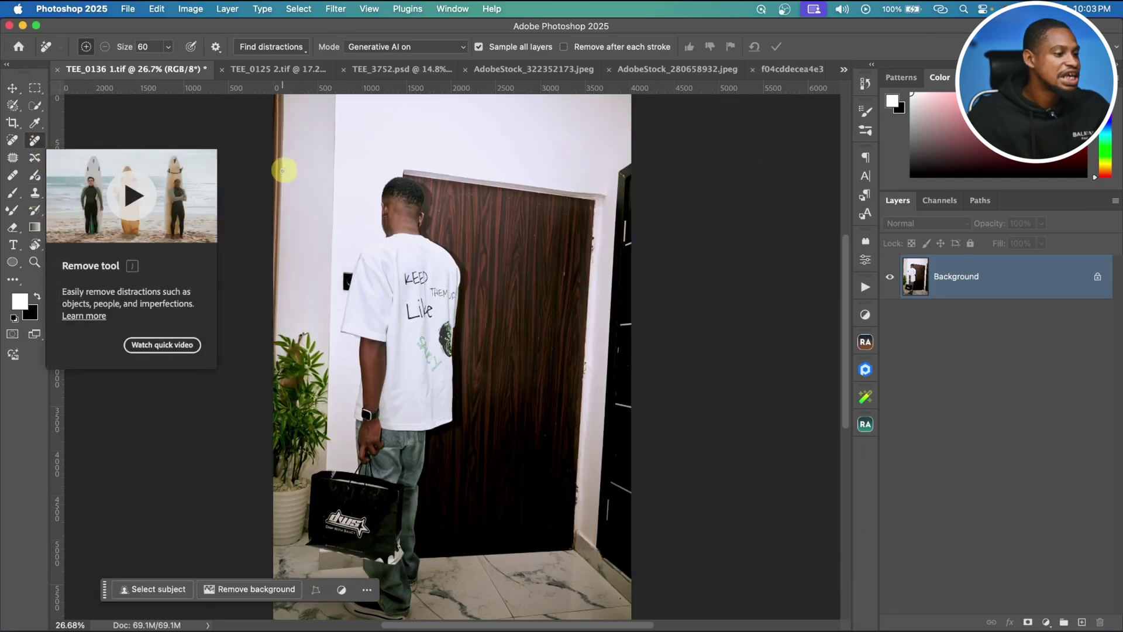
Duplicate the Background layer of TEE_0136 1.tif and set the Remove tool's brush size to 250
mouse_move(370, 365)
mouse_down()
mouse_move(421, 357)
mouse_move(377, 292)
mouse_move(403, 262)
mouse_up()
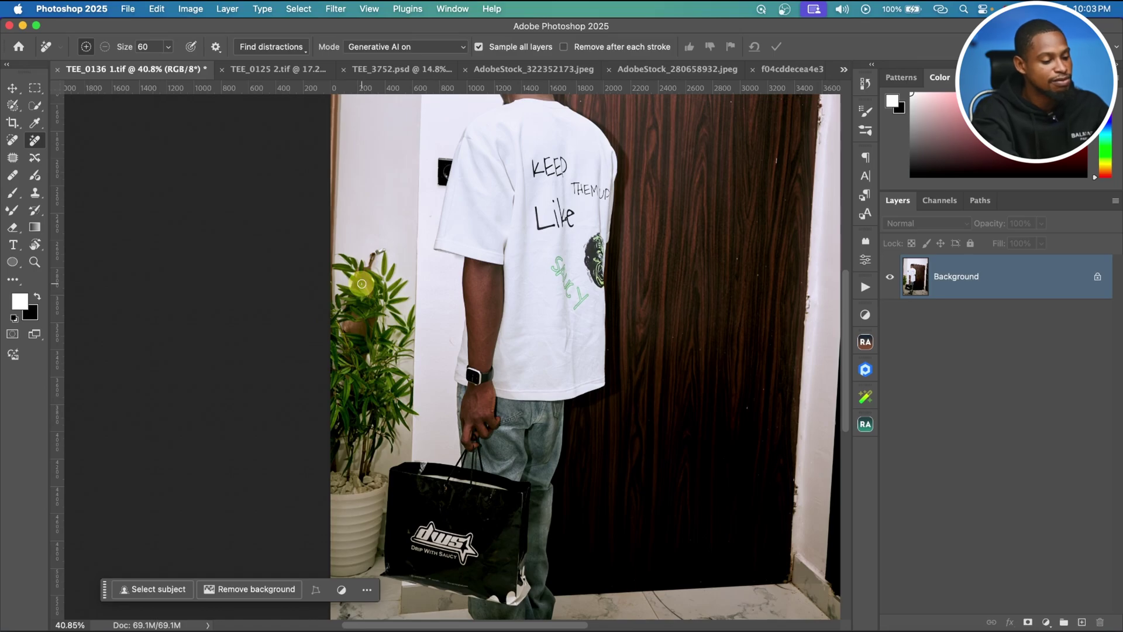
key(super+j)
key(bracketright)
key(bracketright)
key(bracketright)
key(bracketright)
key(bracketright)
key(bracketright)
key(bracketright)
key(bracketright)
key(bracketright)
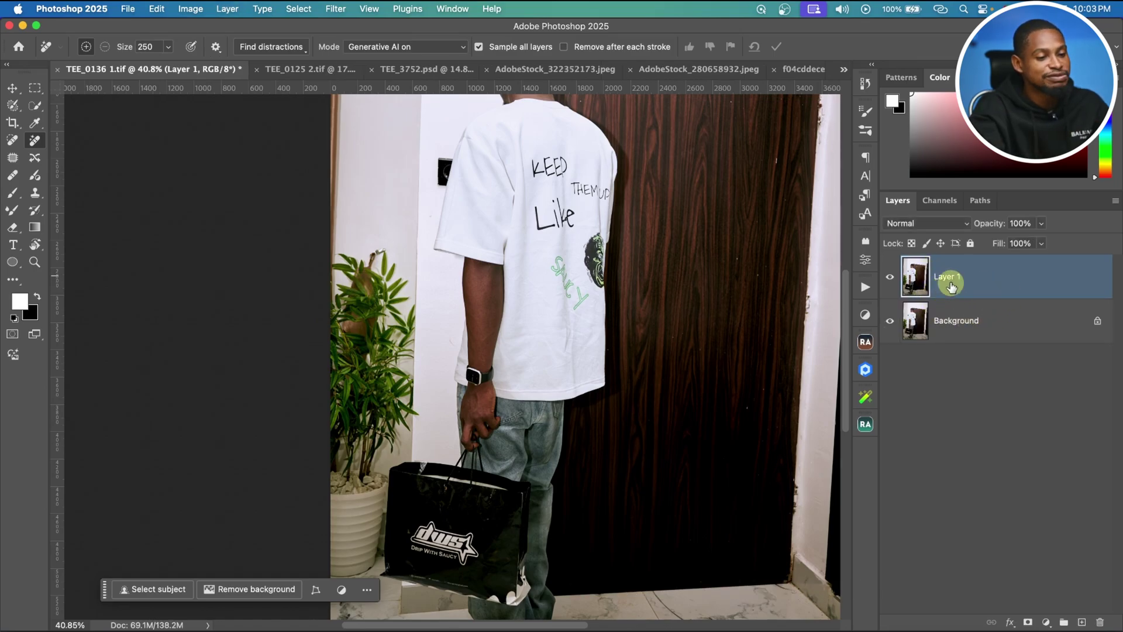
Add a new empty layer above Layer 1 and name it "regular remove"
click(1081, 622)
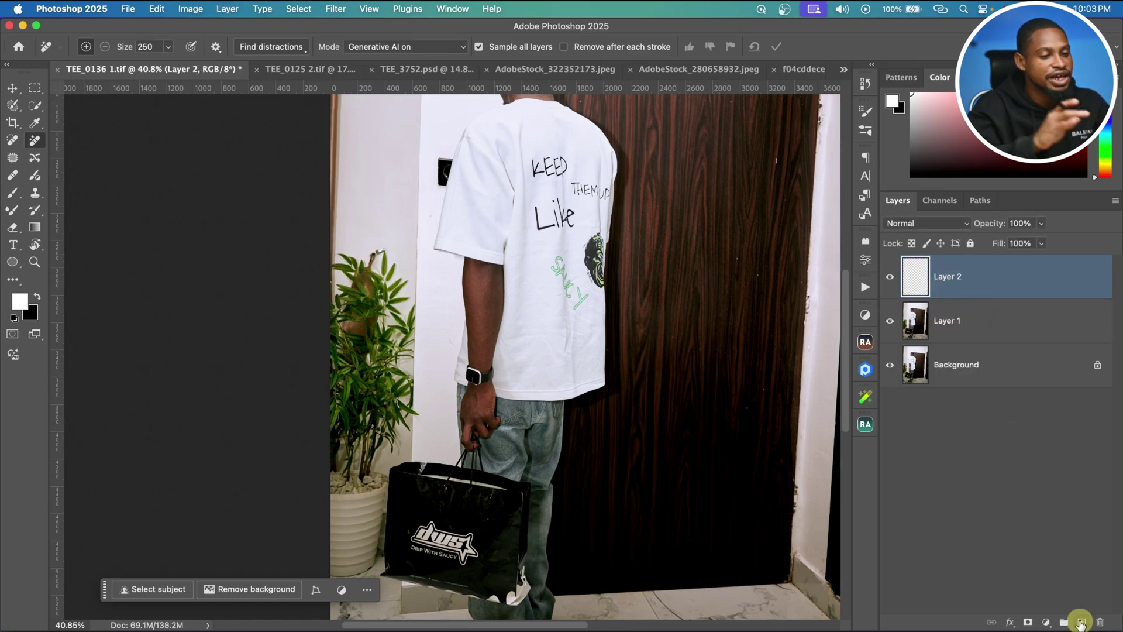
click(950, 278)
text(regular remove)
key(Return)
Brush over the potted plant with the Remove tool and apply the removal with the mode set to Generative AI off
mouse_move(345, 257)
mouse_down()
mouse_move(383, 299)
mouse_move(367, 257)
mouse_move(395, 296)
mouse_move(393, 383)
mouse_move(397, 324)
mouse_move(408, 347)
mouse_move(370, 546)
mouse_move(350, 572)
mouse_move(332, 547)
mouse_move(354, 377)
mouse_move(349, 305)
mouse_move(331, 383)
mouse_move(333, 455)
mouse_move(359, 298)
mouse_move(340, 514)
mouse_move(362, 484)
mouse_move(333, 559)
mouse_move(383, 406)
mouse_move(362, 305)
mouse_move(338, 290)
mouse_move(312, 299)
mouse_up()
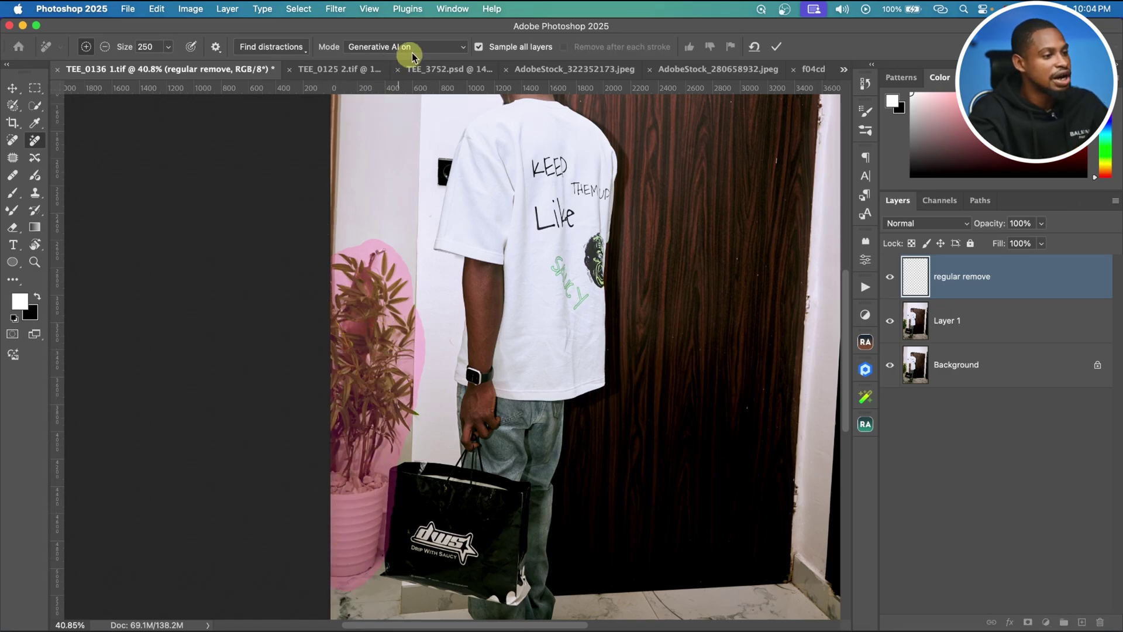
click(431, 46)
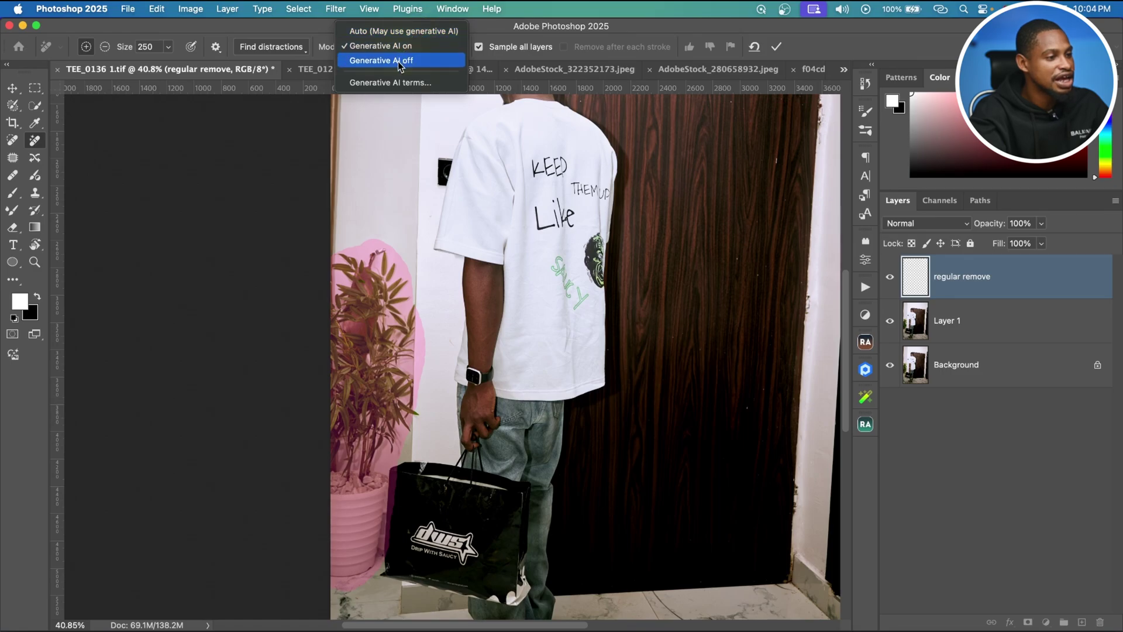
click(429, 61)
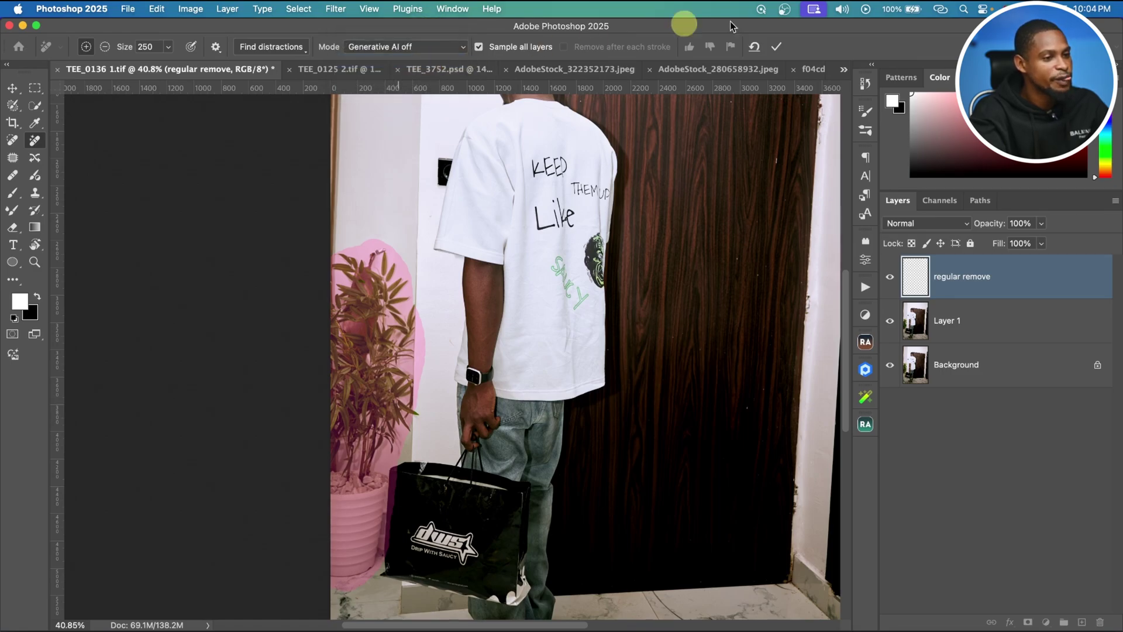
click(781, 47)
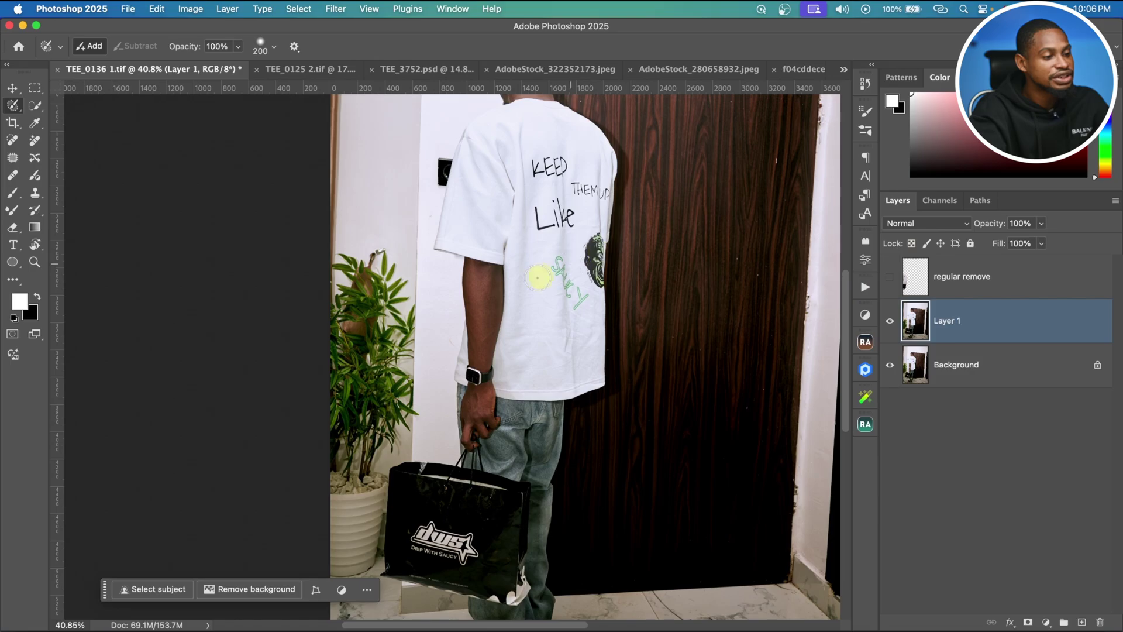
Toggle the regular remove layer's visibility to compare the plant area before and after the removal, leaving the layer hidden
click(889, 277)
click(889, 277)
click(889, 278)
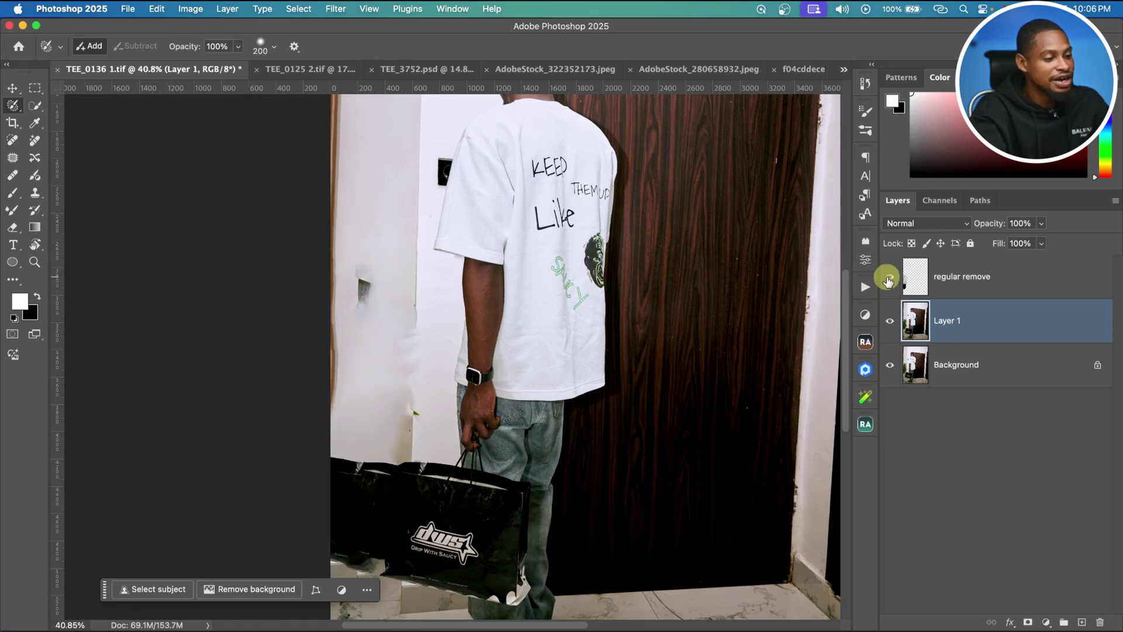
click(888, 278)
click(888, 279)
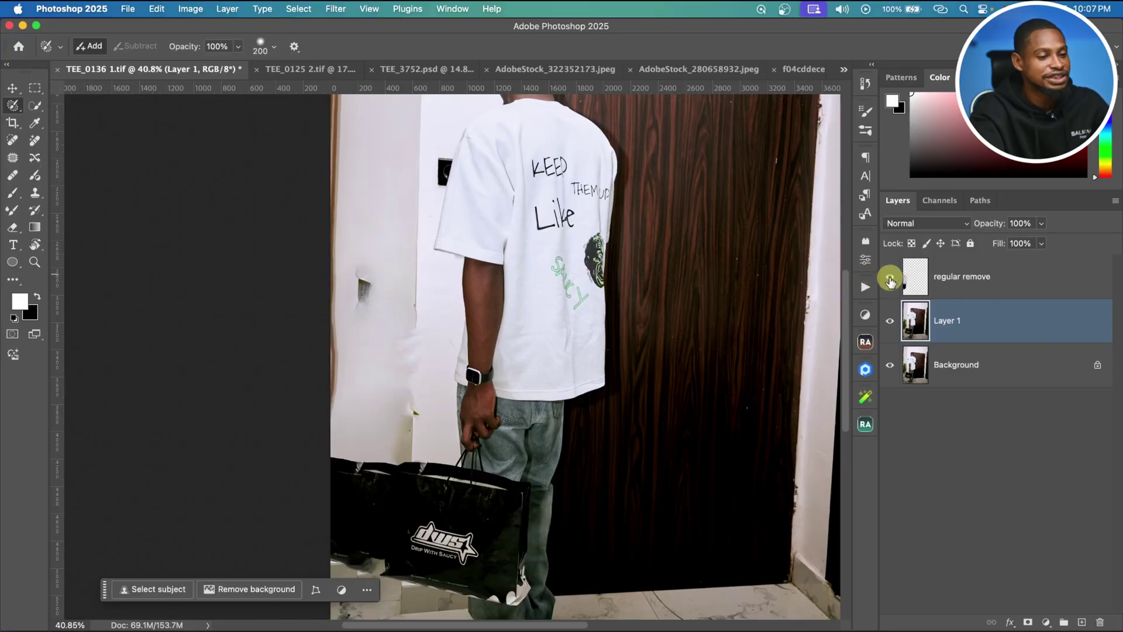
click(889, 278)
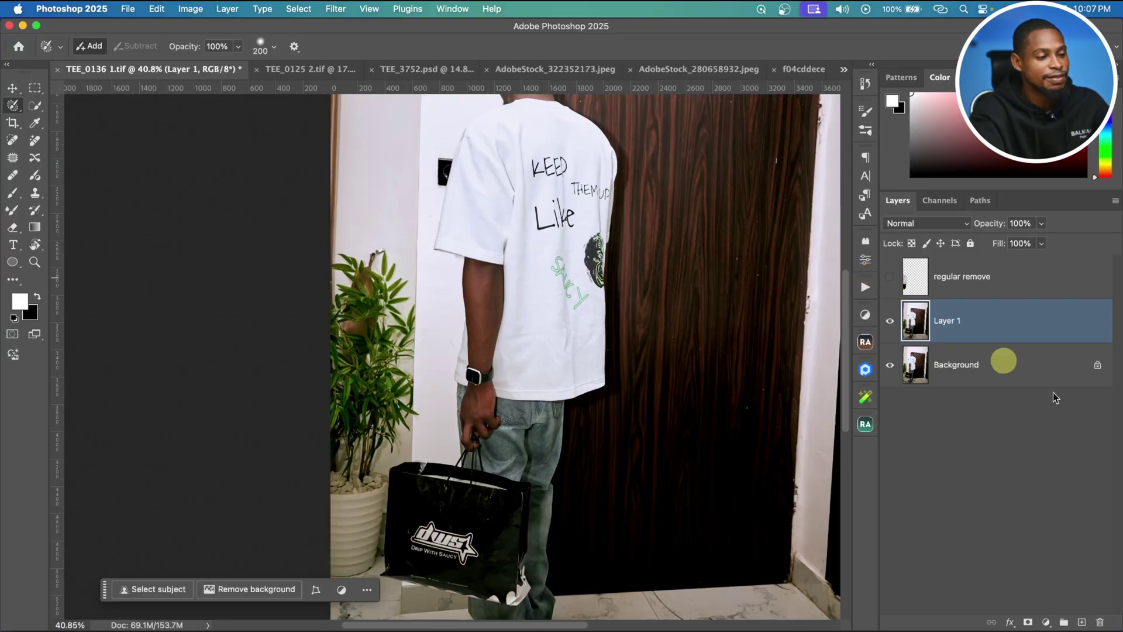
Add a new layer above Layer 1 and paint a selection over the potted plant with the Selection Brush tool
click(1082, 621)
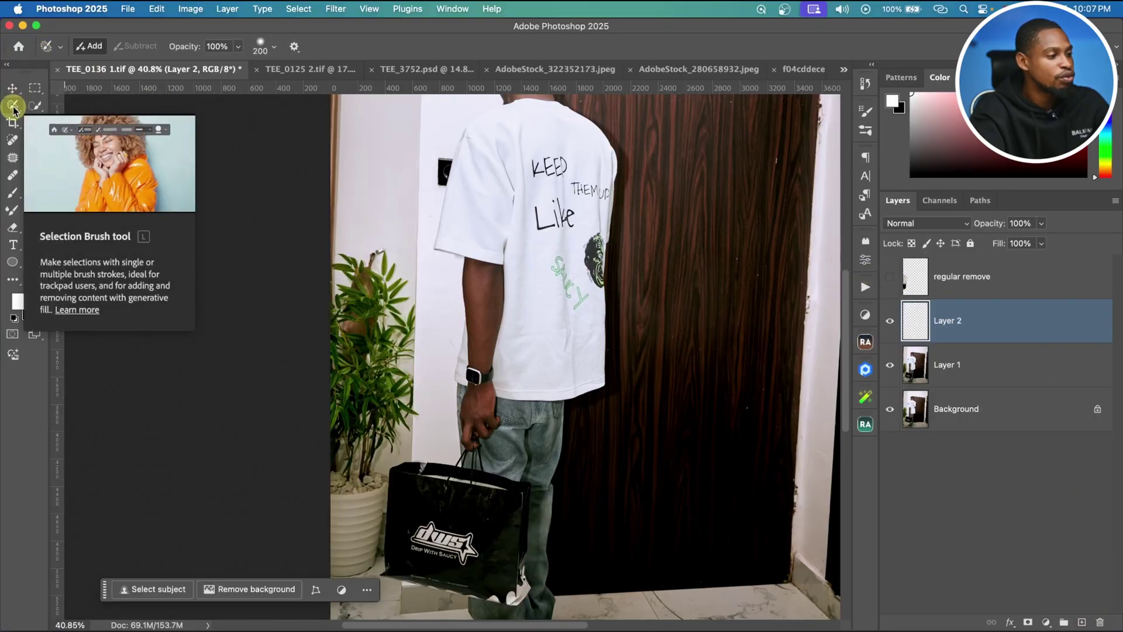
mouse_move(416, 335)
mouse_down()
mouse_move(409, 270)
mouse_move(391, 244)
mouse_move(342, 257)
mouse_move(328, 353)
mouse_move(333, 572)
mouse_move(366, 551)
mouse_move(416, 311)
mouse_up()
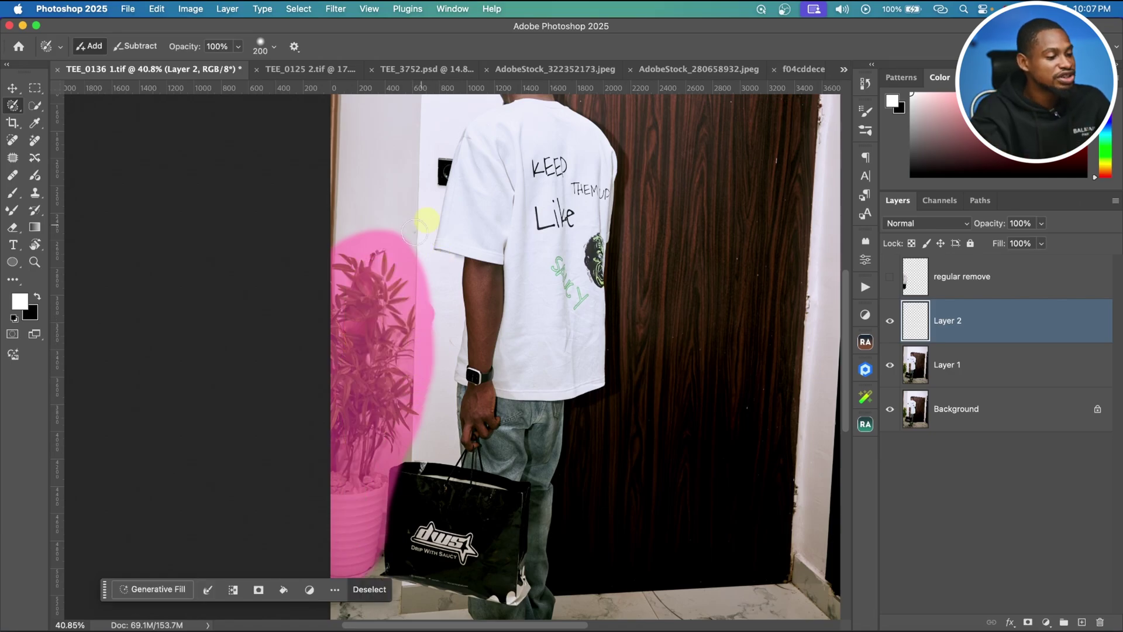
Open the Generative Fill prompt, turn the Contextual Task Bar off and back on, and cancel the prompt
click(157, 590)
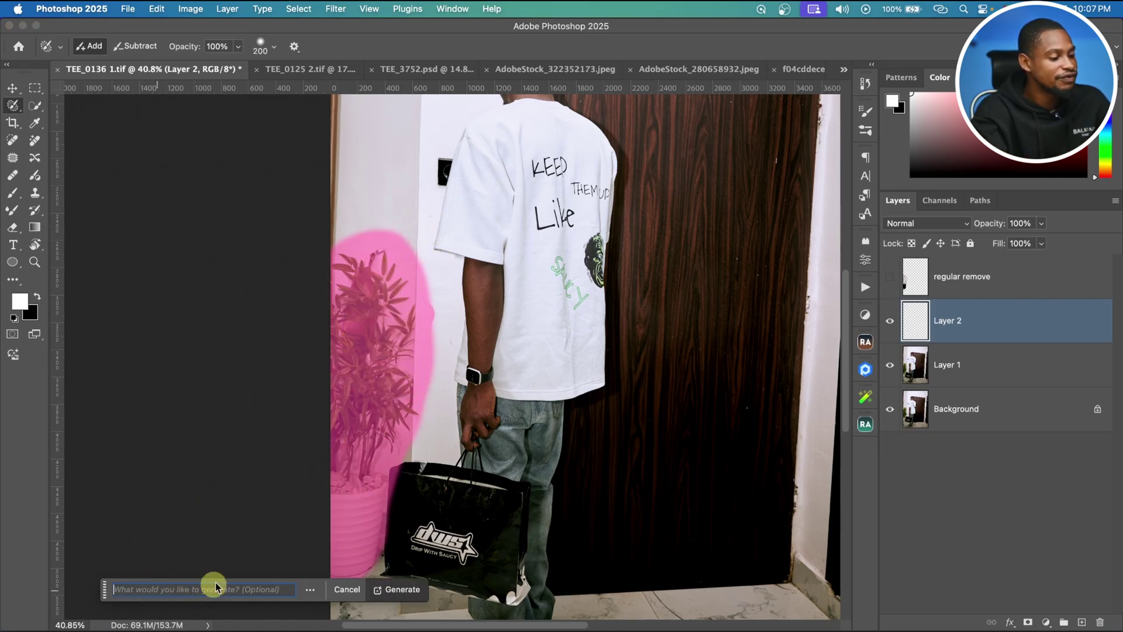
click(454, 10)
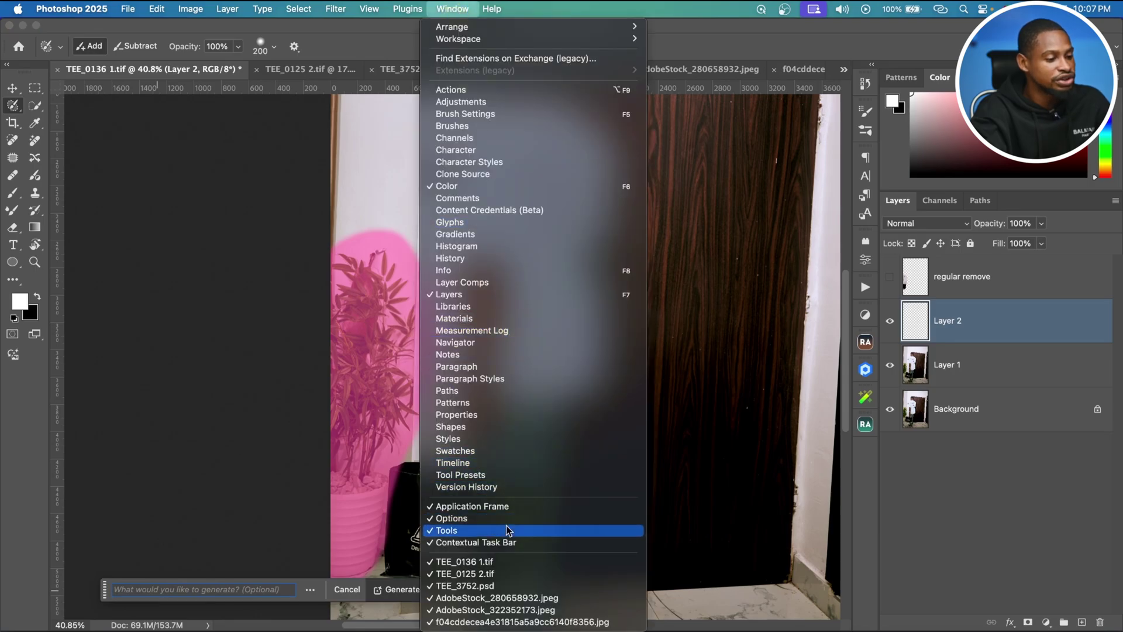
click(529, 543)
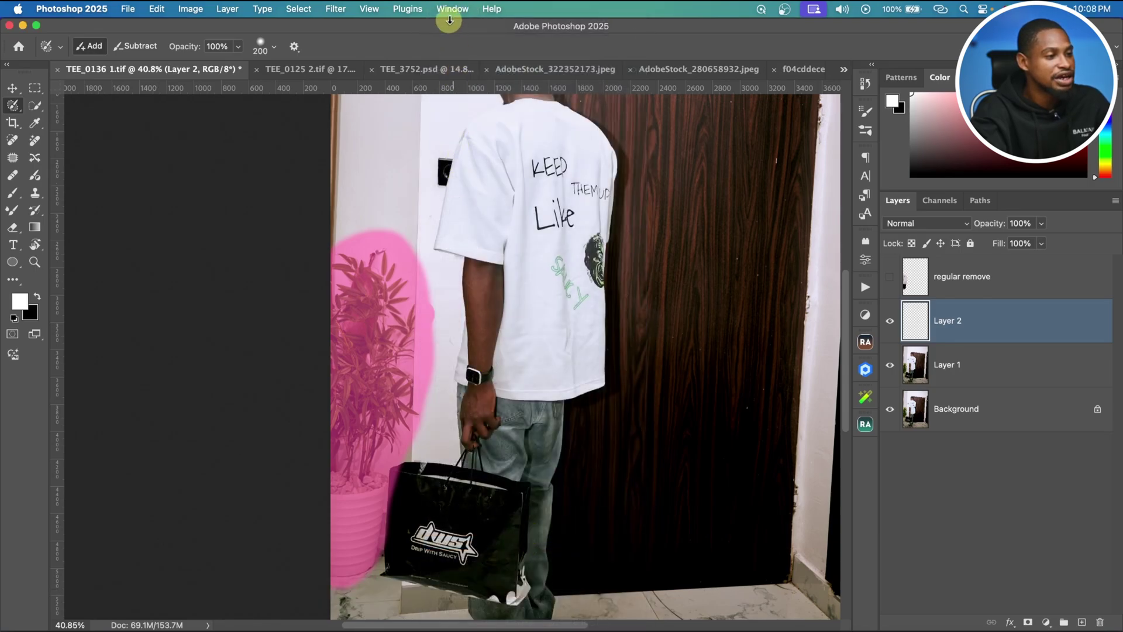
click(451, 10)
click(524, 541)
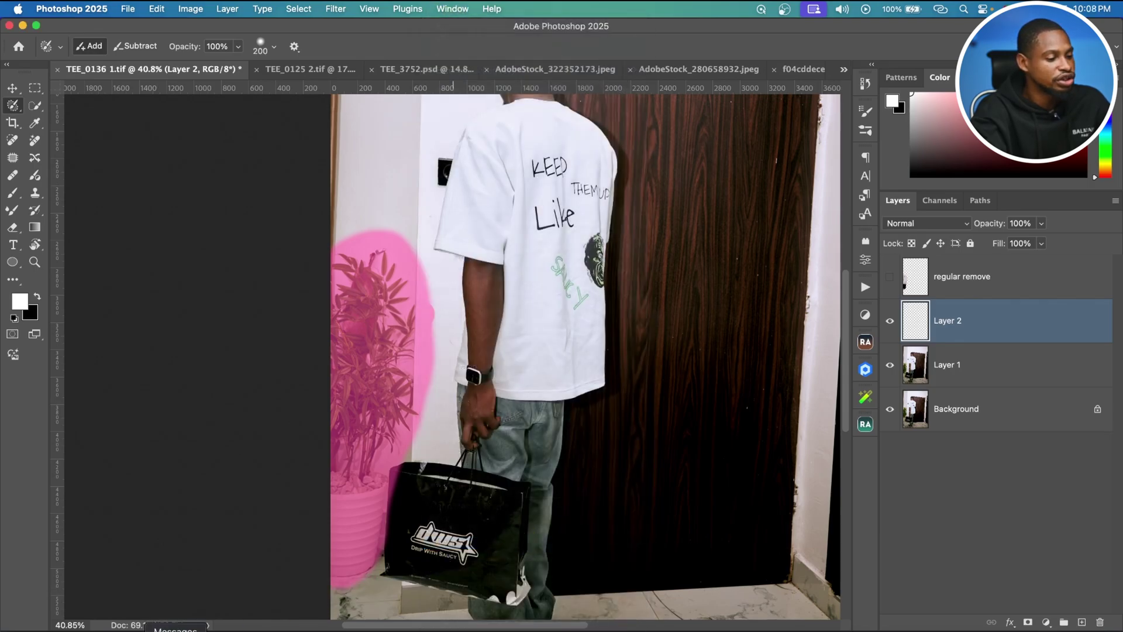
click(347, 589)
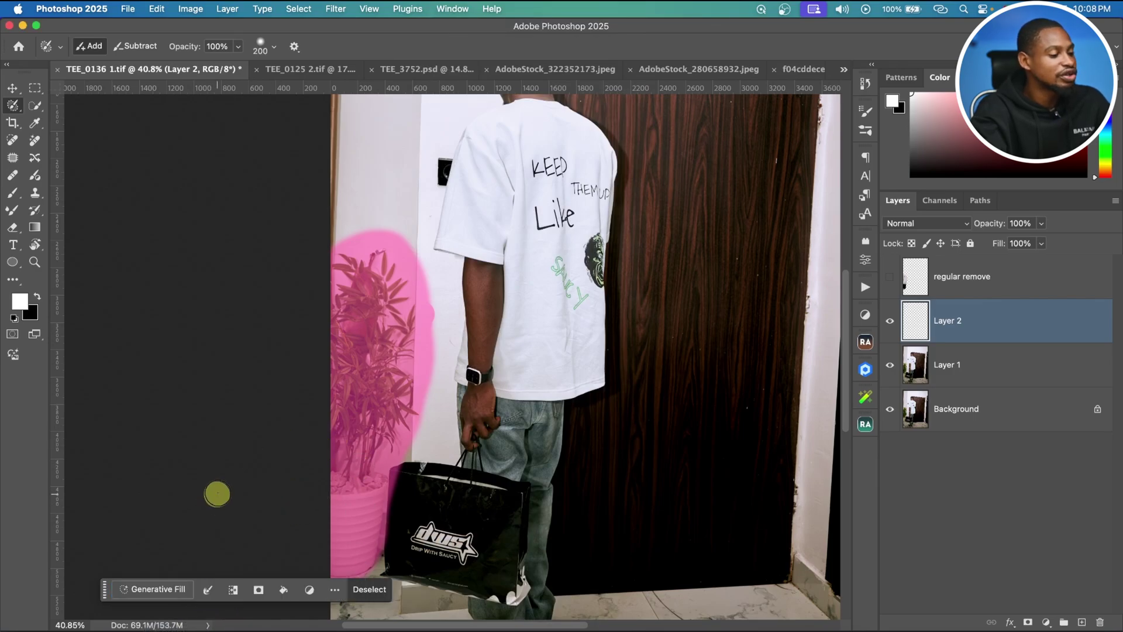
Run Generative Fill on the plant selection with an empty prompt and choose the third variation
click(154, 589)
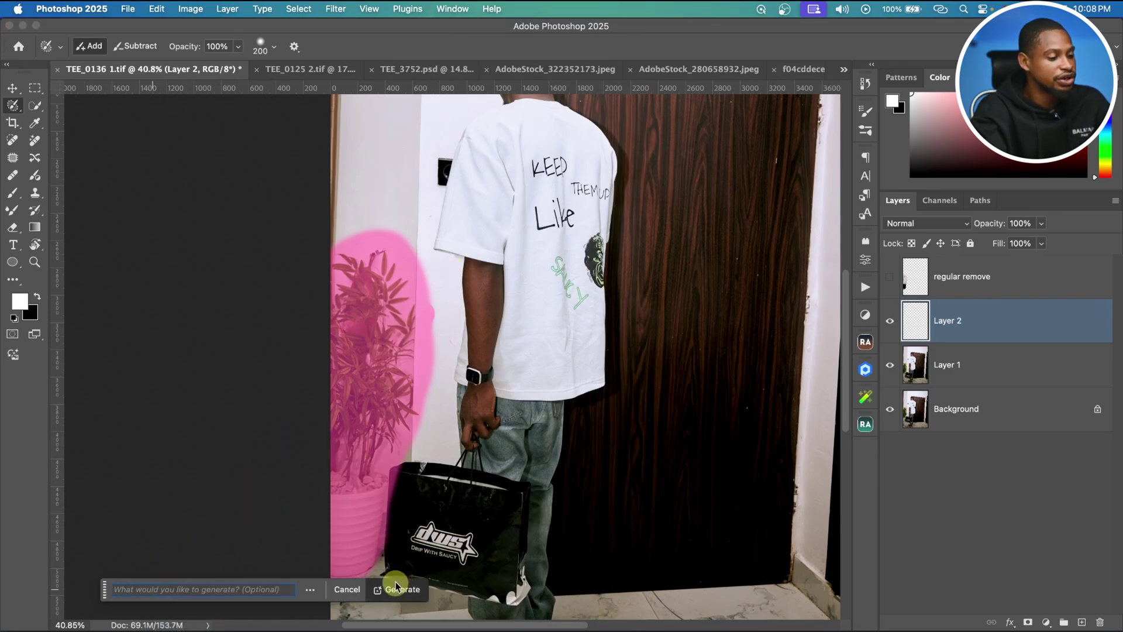
click(393, 587)
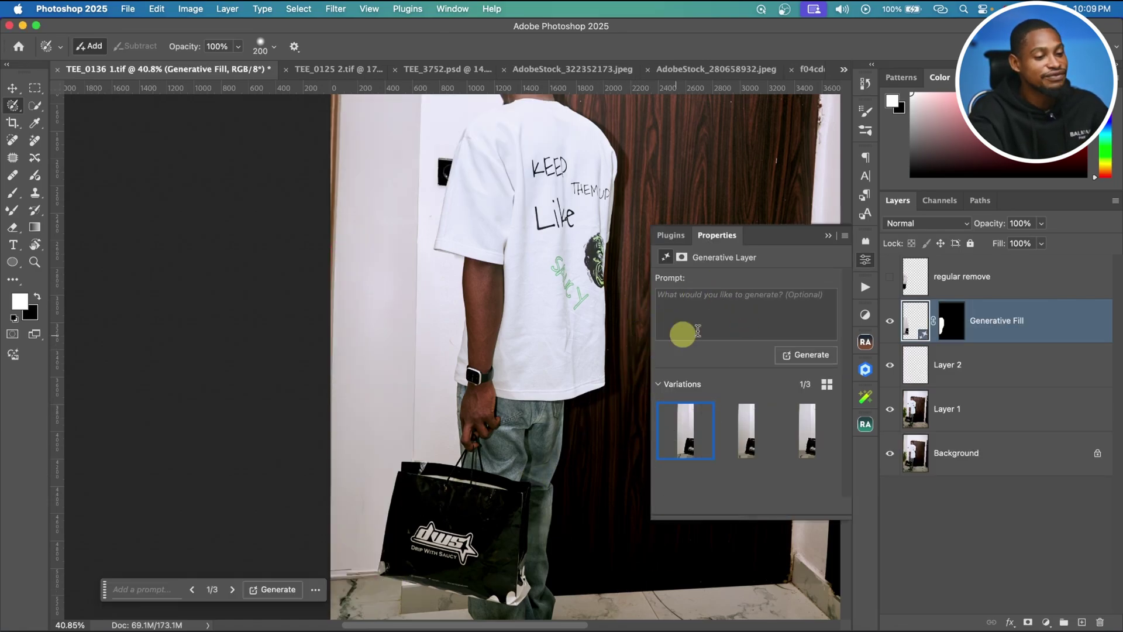
click(745, 440)
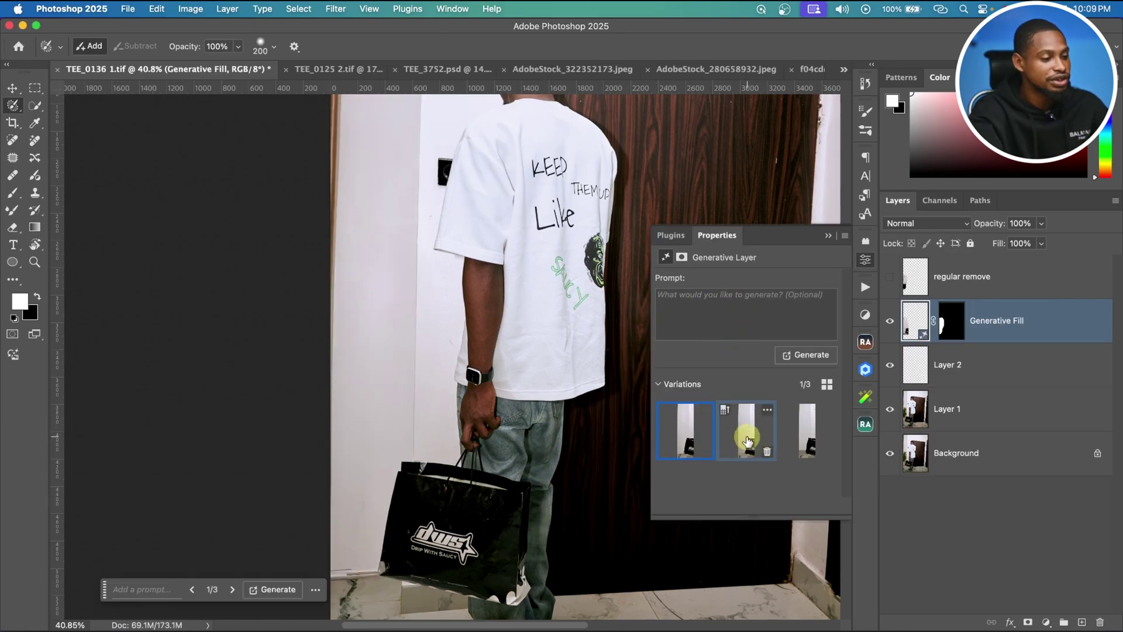
click(807, 438)
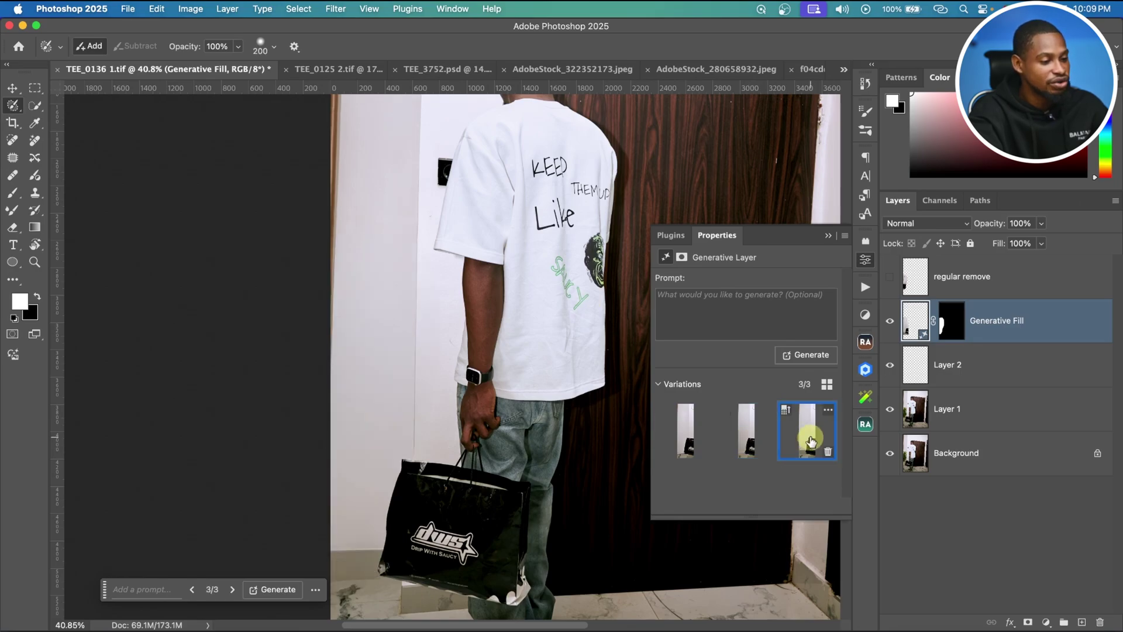
click(829, 234)
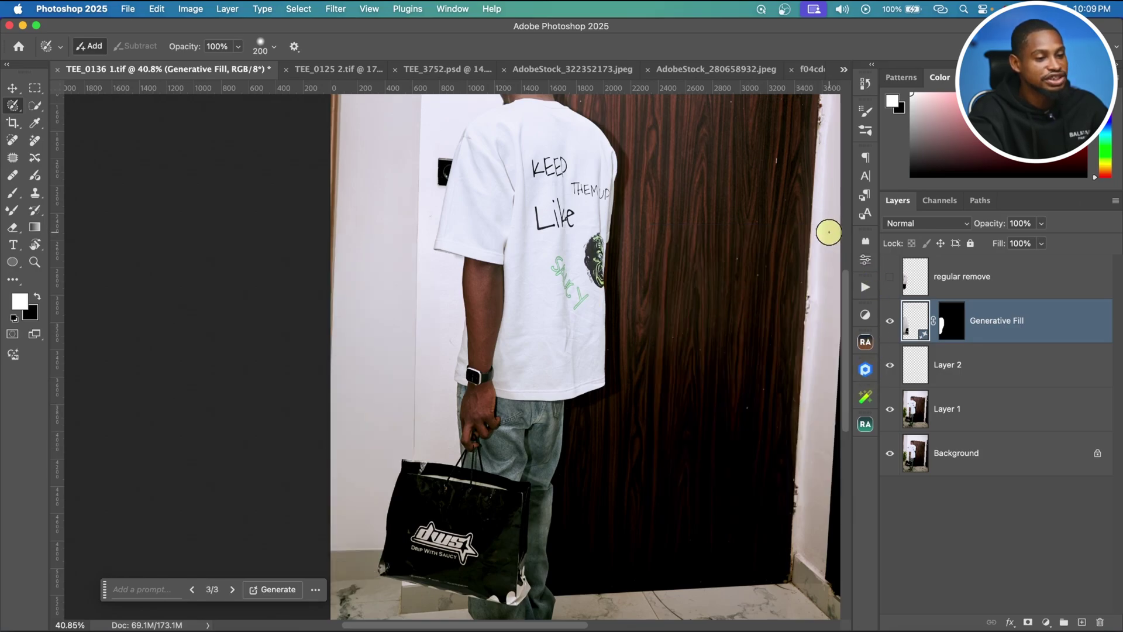
Compare the Generative Fill and regular remove results by toggling their layers, and leave both layers hidden
click(888, 331)
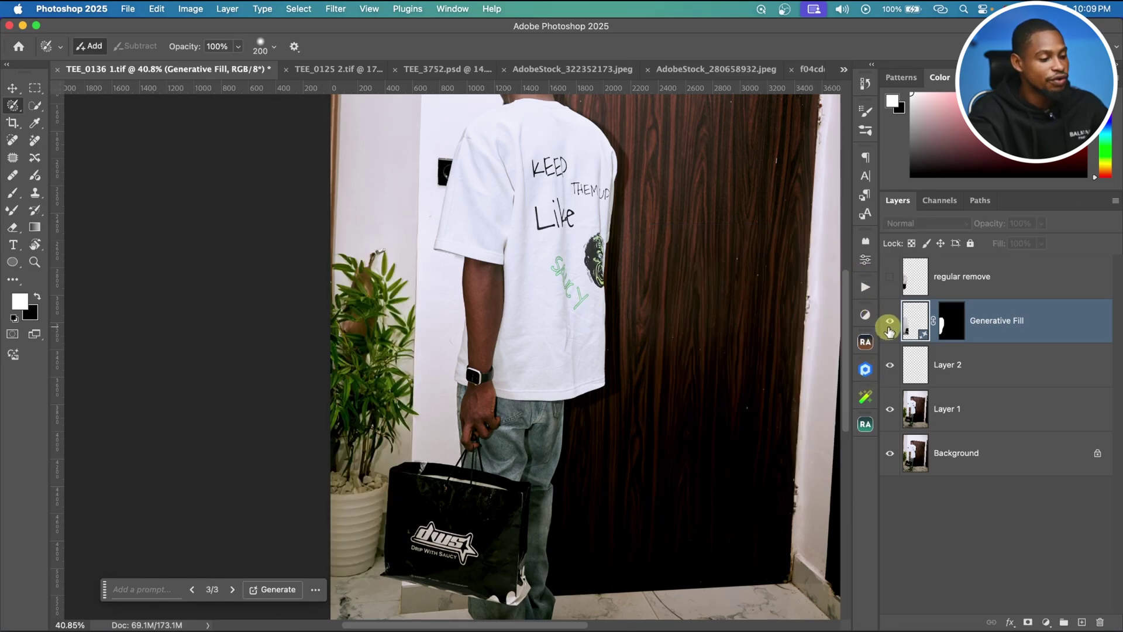
click(888, 331)
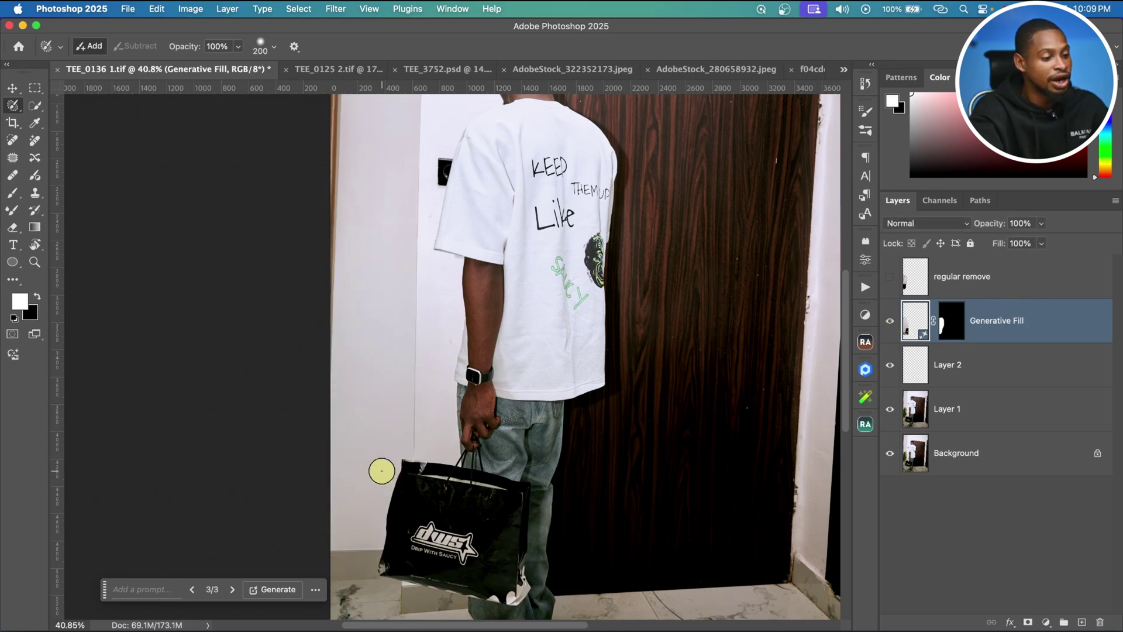
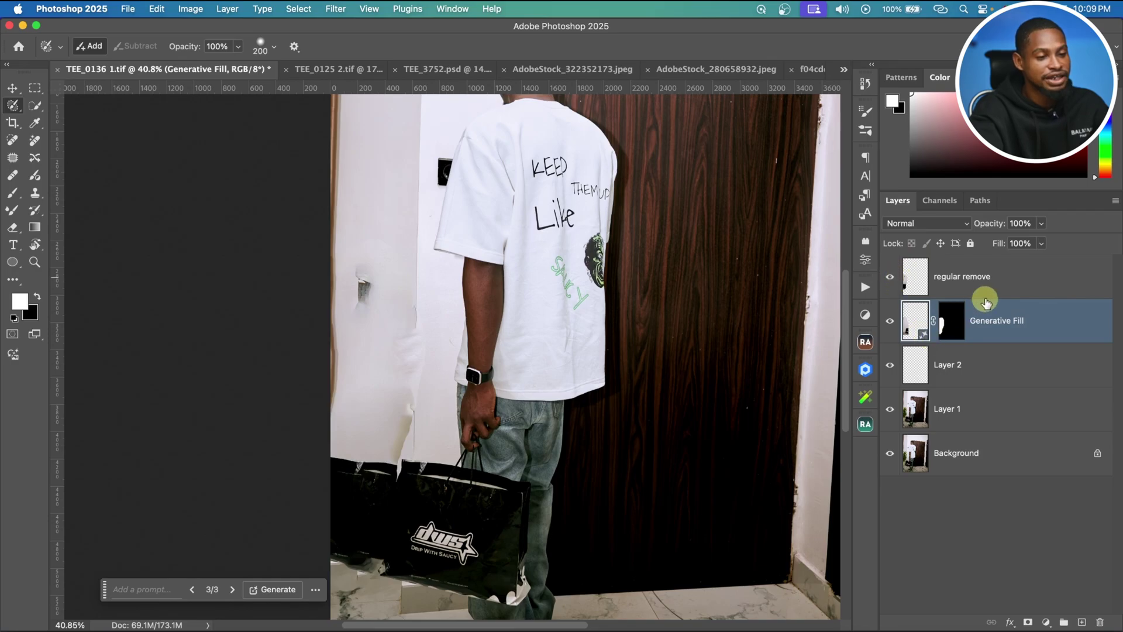
click(889, 277)
click(889, 321)
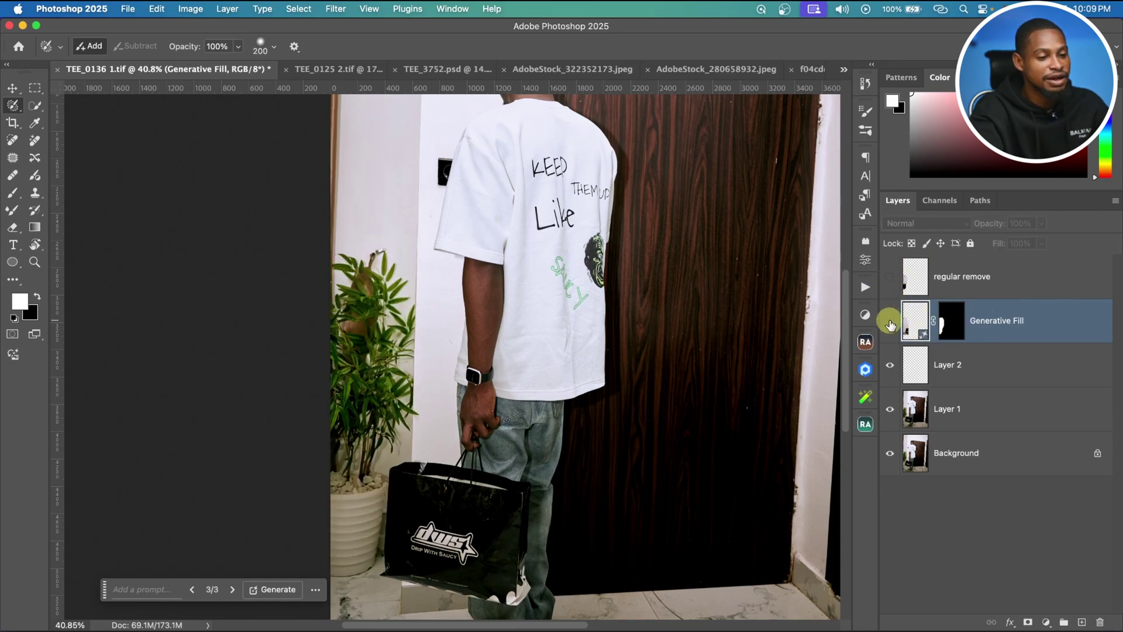
Delete the empty Layer 2 and add a new layer above Layer 1 named "remove tool update"
click(959, 371)
key(BackSpace)
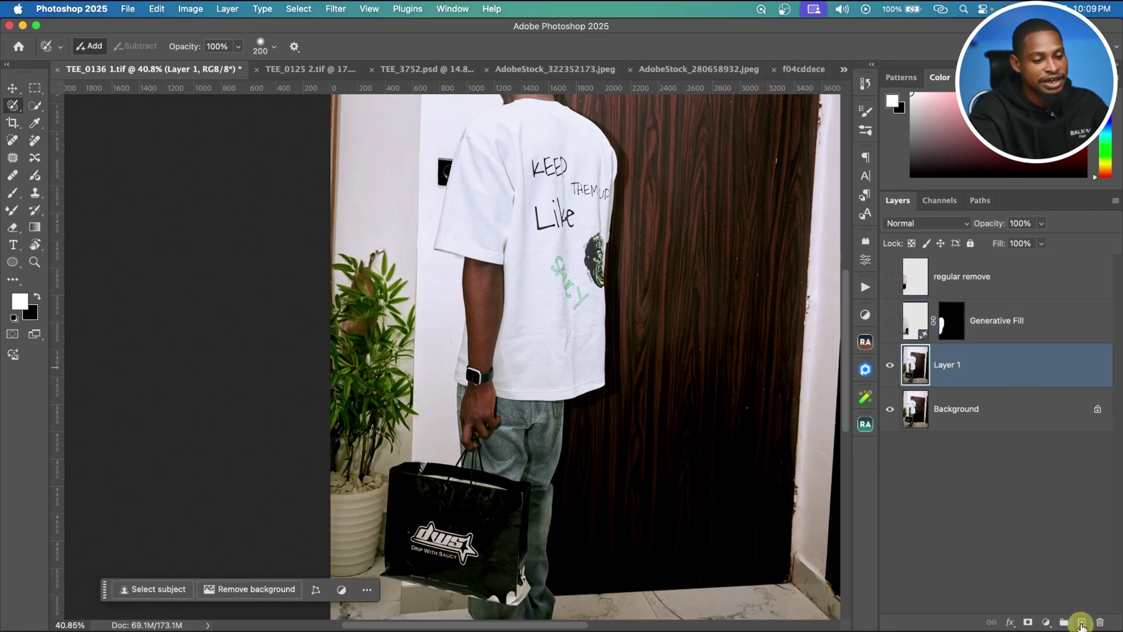
click(1081, 622)
double_click(959, 366)
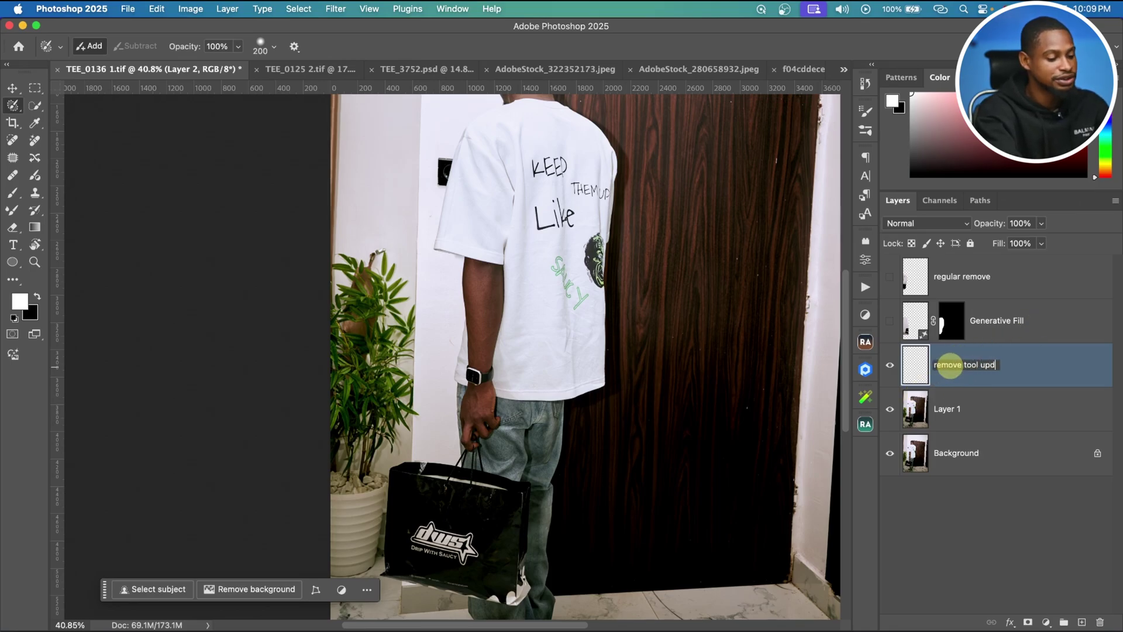
text(remove tool update)
key(Return)
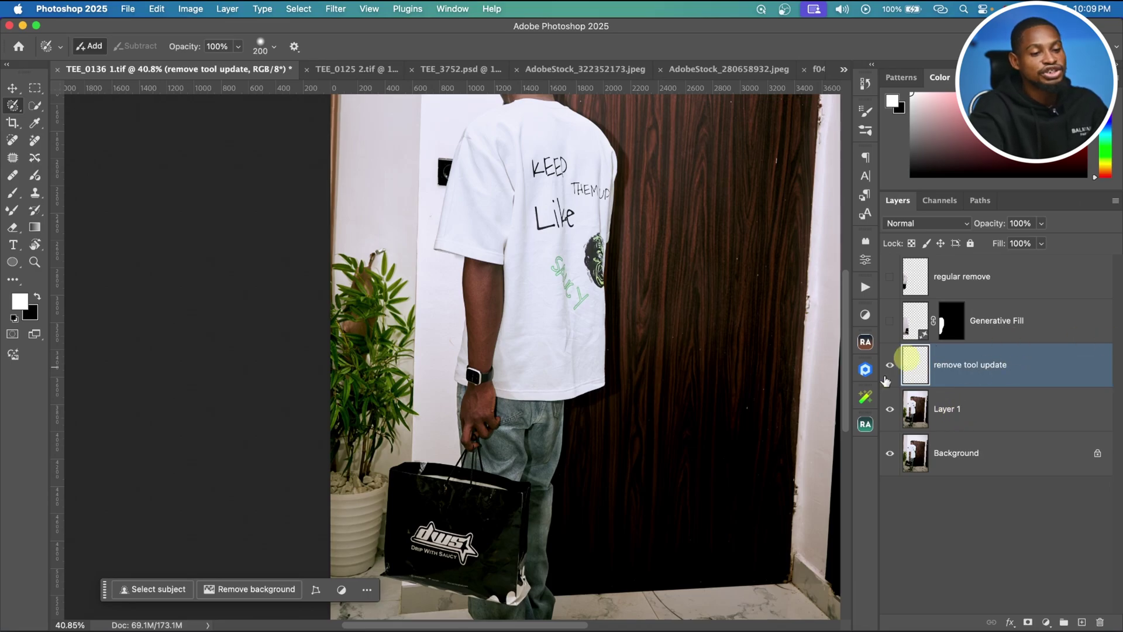
Brush over the potted plant with the Remove tool and subtract the excess from the brushed area's edges beside the bag and shirt
click(35, 141)
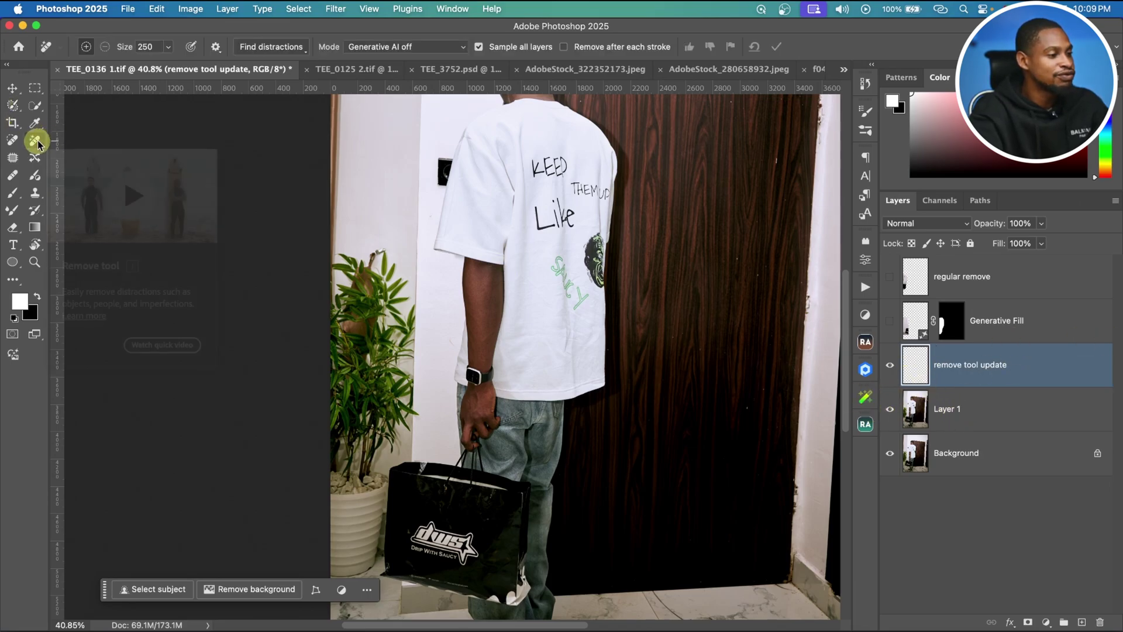
mouse_move(409, 316)
mouse_down()
mouse_move(391, 260)
mouse_move(341, 259)
mouse_move(333, 382)
mouse_move(373, 323)
mouse_move(339, 525)
mouse_move(352, 496)
mouse_move(342, 379)
mouse_move(360, 349)
mouse_move(361, 395)
mouse_move(370, 380)
mouse_move(367, 261)
mouse_move(405, 495)
mouse_move(419, 511)
mouse_move(406, 564)
mouse_up()
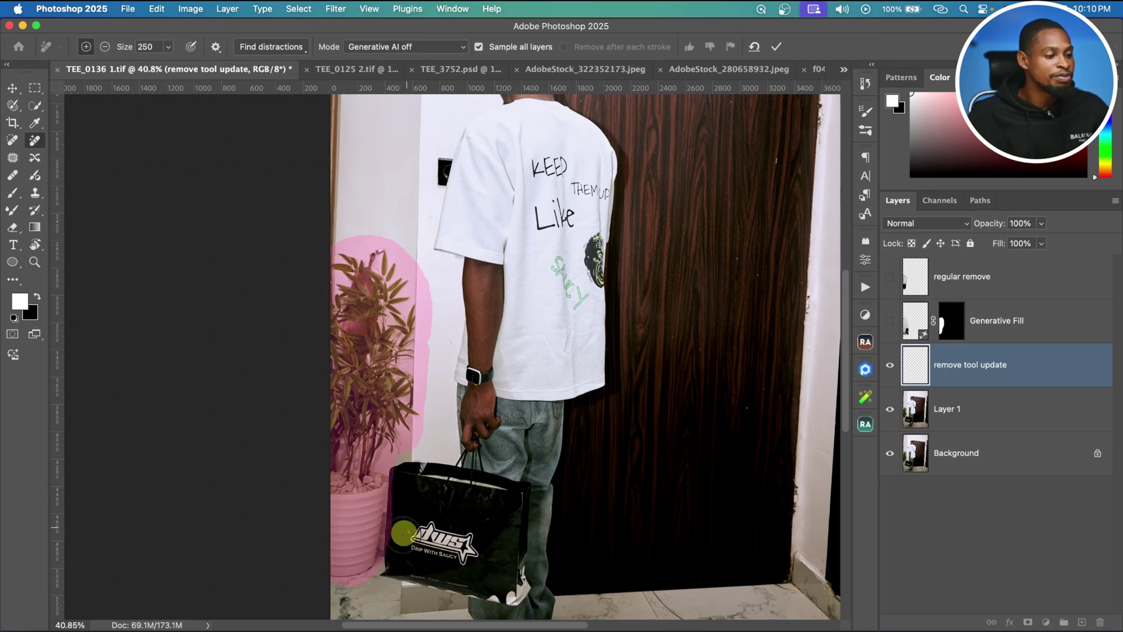
click(104, 47)
mouse_move(368, 475)
mouse_down()
mouse_move(398, 513)
mouse_move(415, 504)
mouse_move(404, 540)
mouse_move(409, 467)
mouse_up()
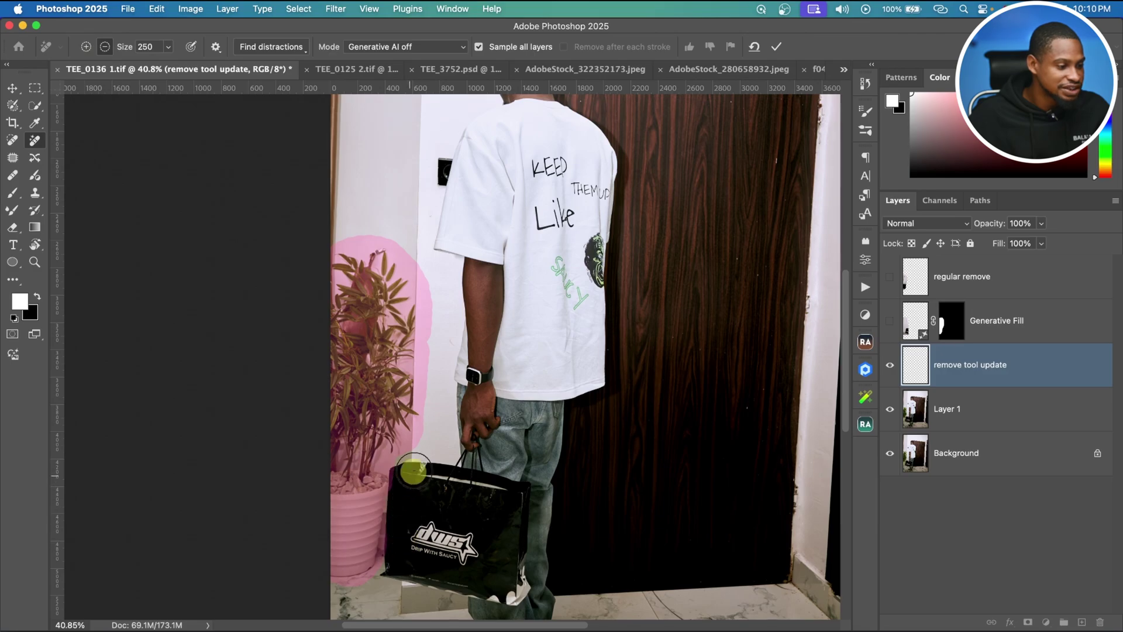
mouse_move(441, 364)
mouse_down()
mouse_move(436, 293)
mouse_move(399, 329)
mouse_move(366, 406)
mouse_move(425, 371)
mouse_up()
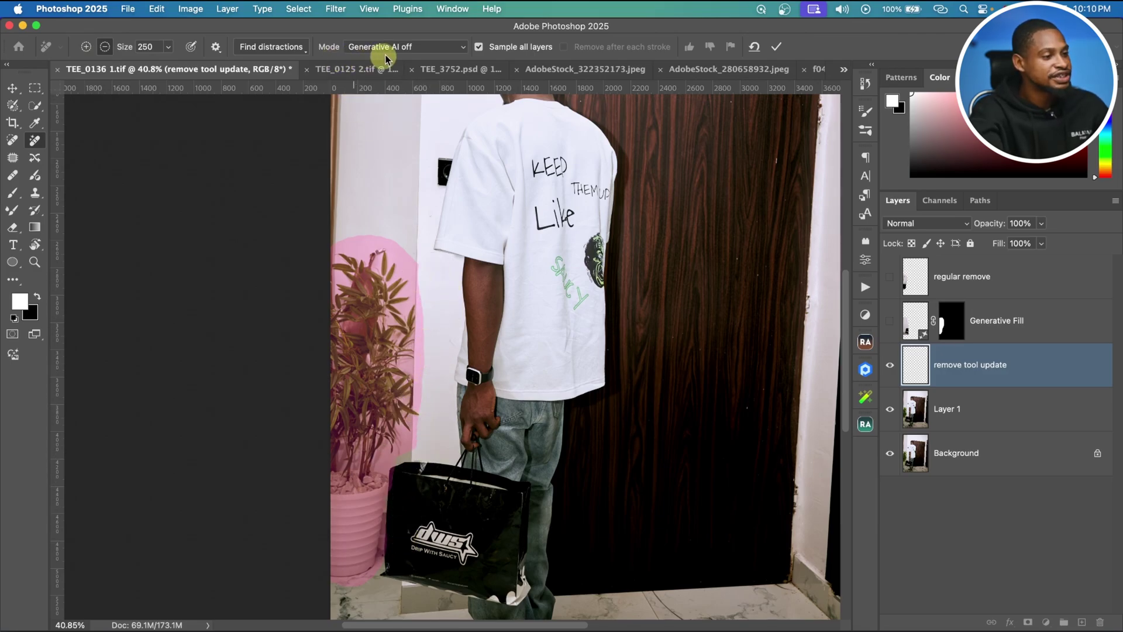
Switch the Remove tool's mode to Generative AI on and back to Generative AI off
click(403, 46)
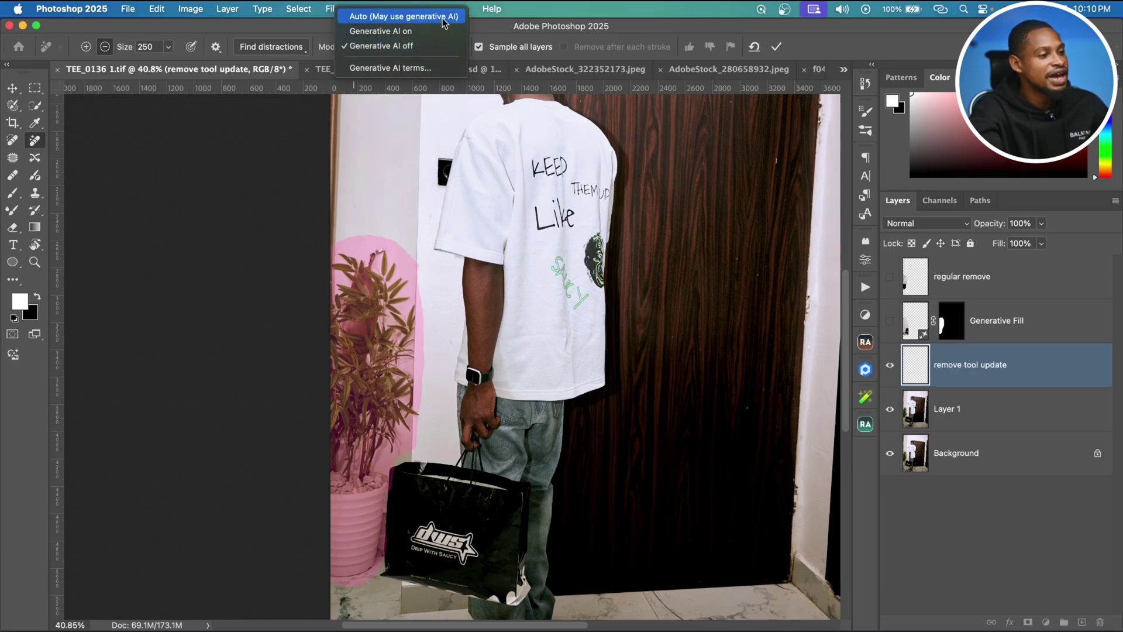
click(403, 32)
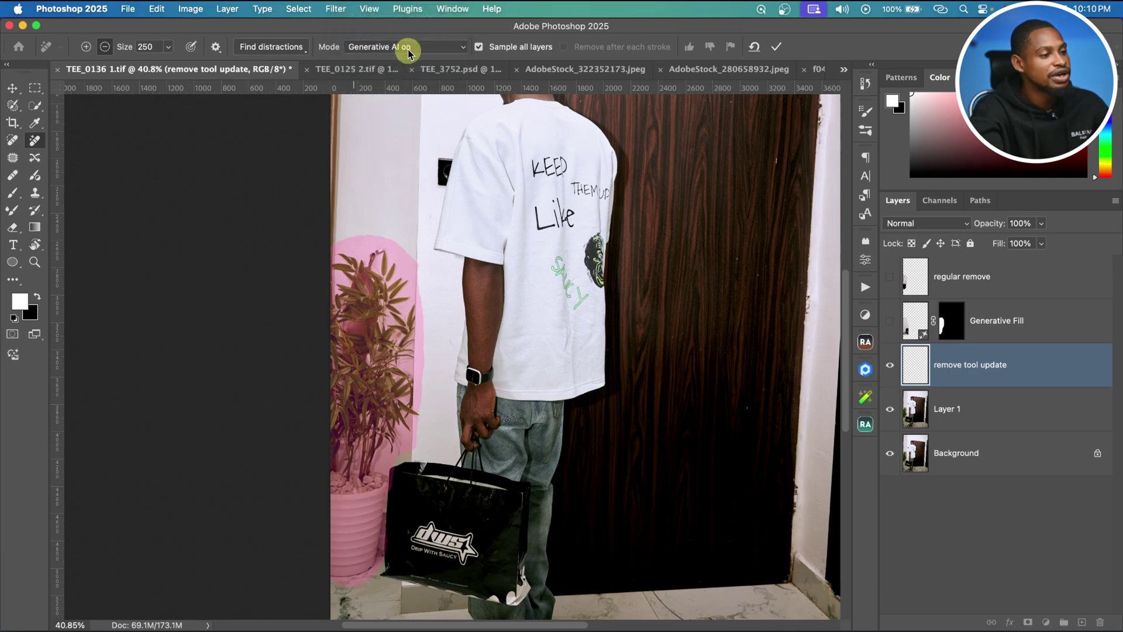
click(402, 46)
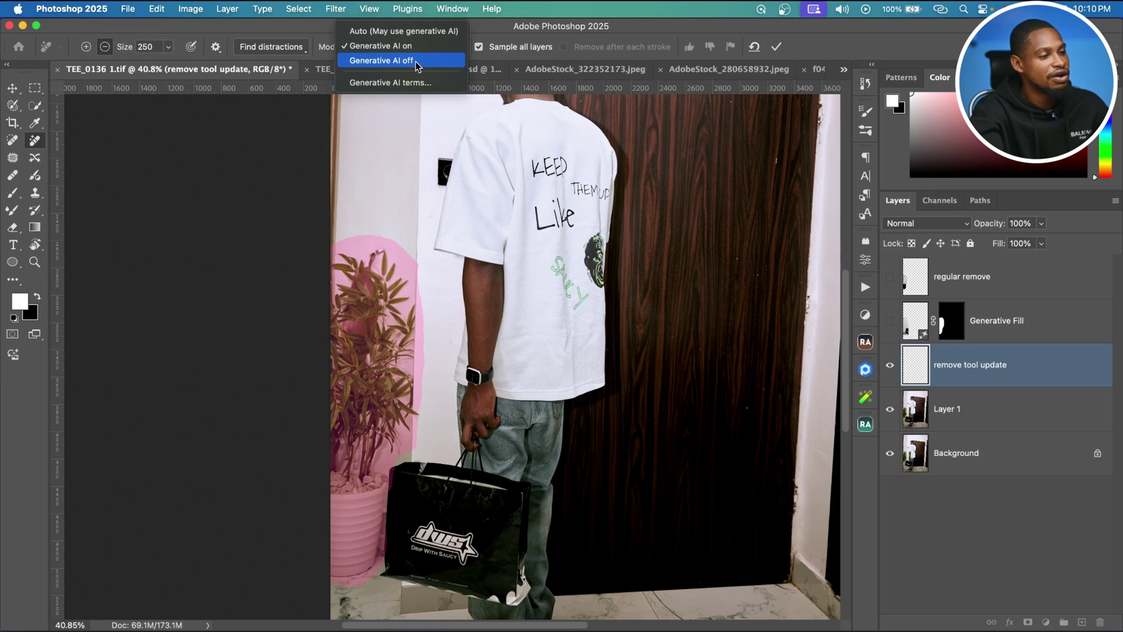
click(418, 64)
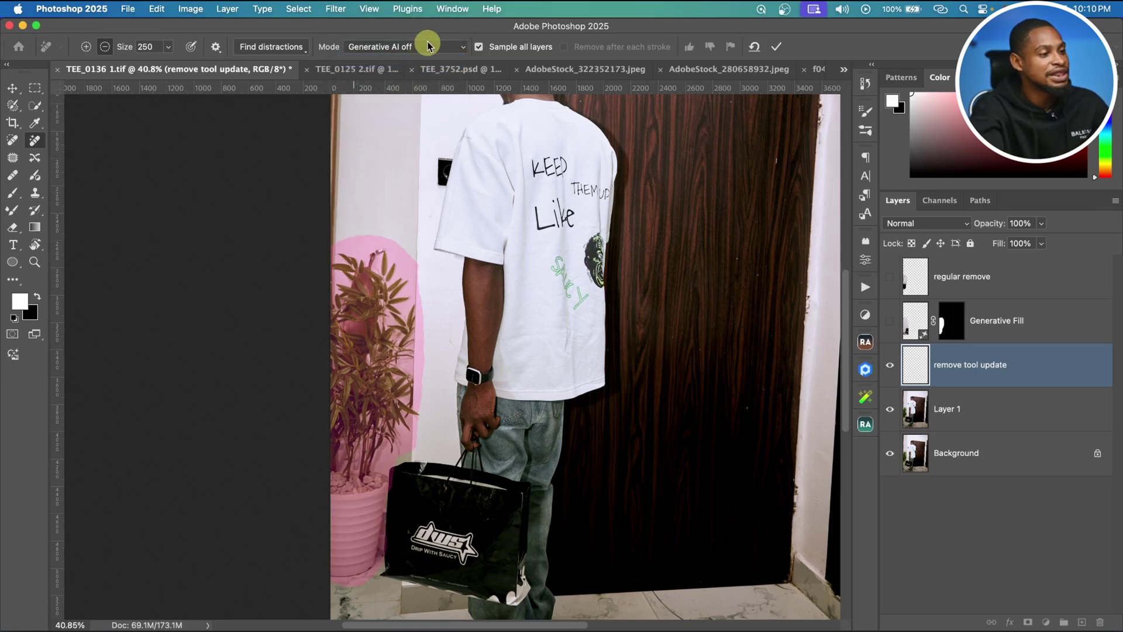
Set the Remove tool's mode to Generative AI on and apply the removal of the brushed potted plant
click(426, 47)
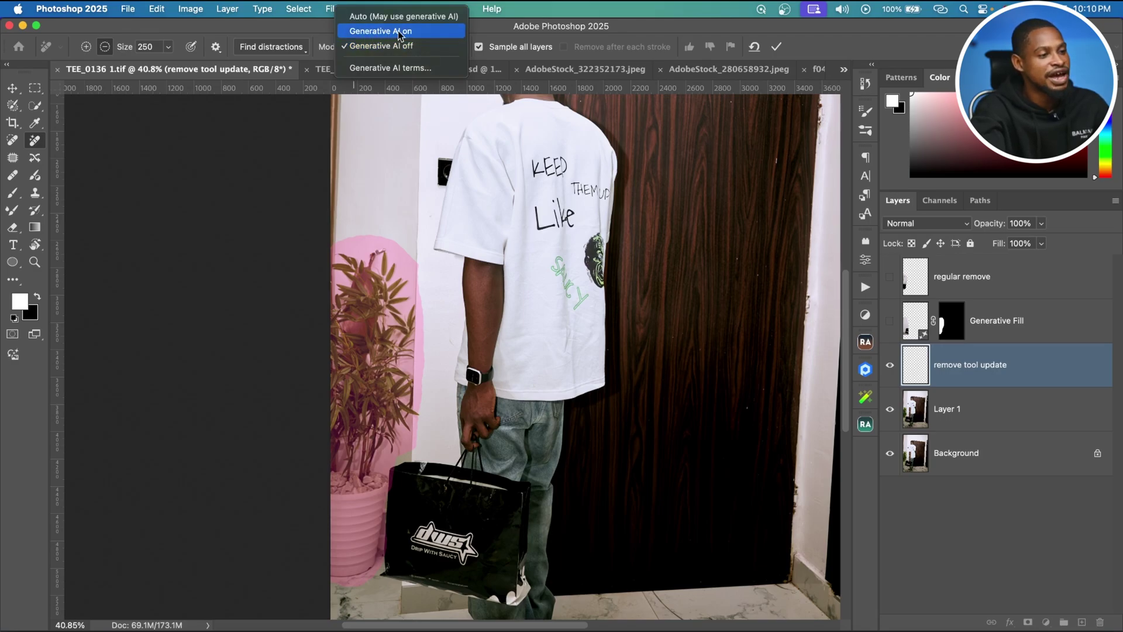
click(410, 32)
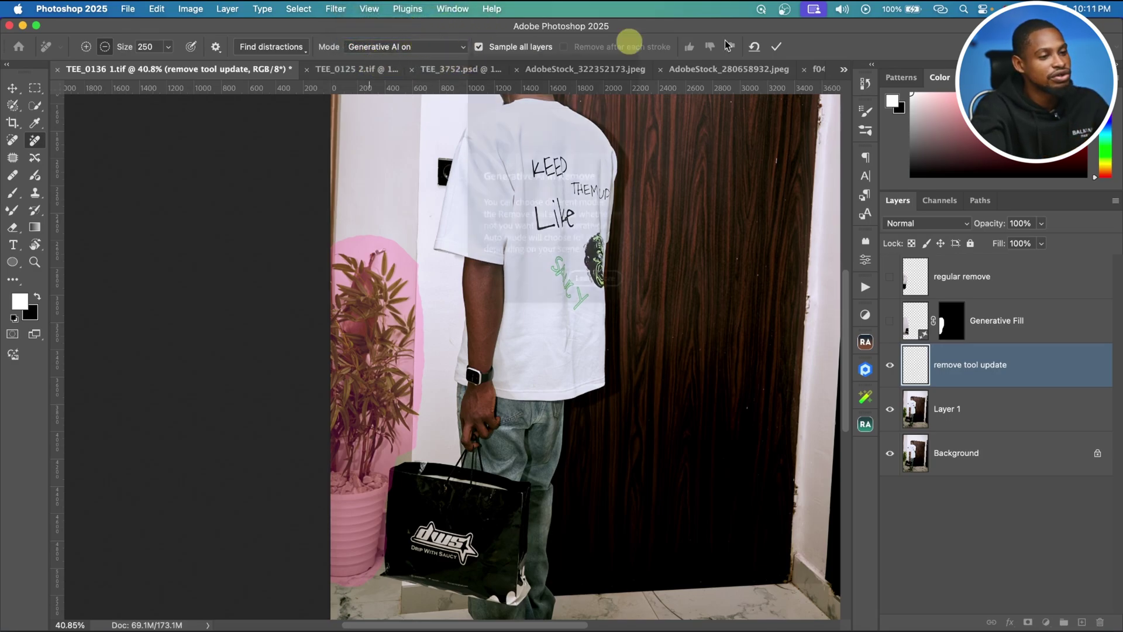
click(778, 47)
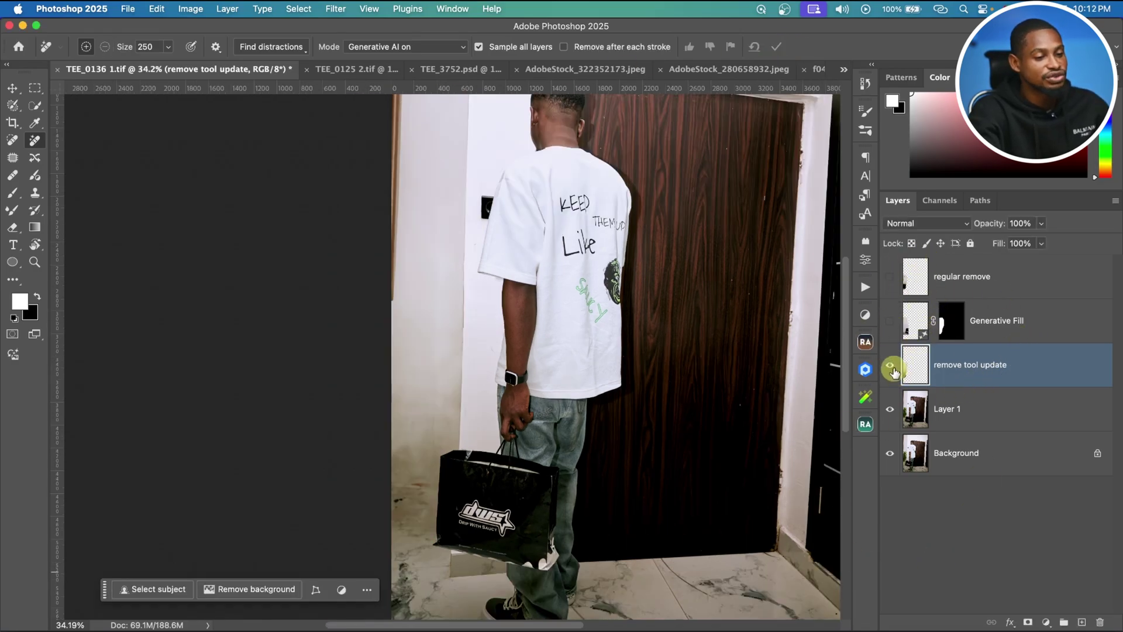
Compare the "remove tool update" result with the original and the "regular remove" result by toggling the layers' visibility
click(890, 368)
click(890, 368)
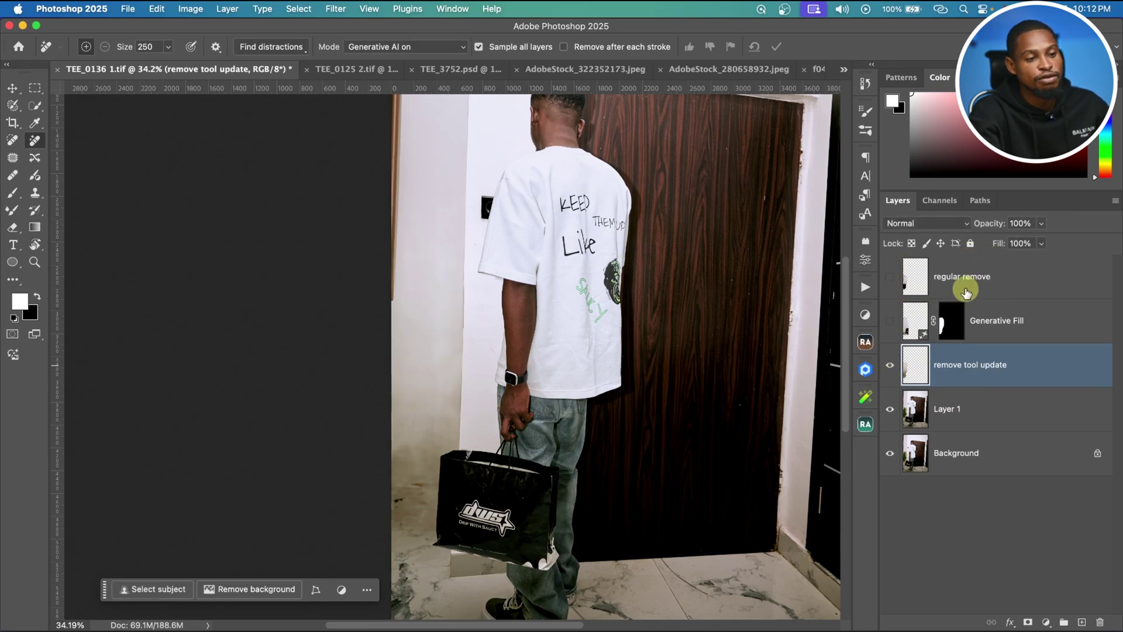
click(890, 368)
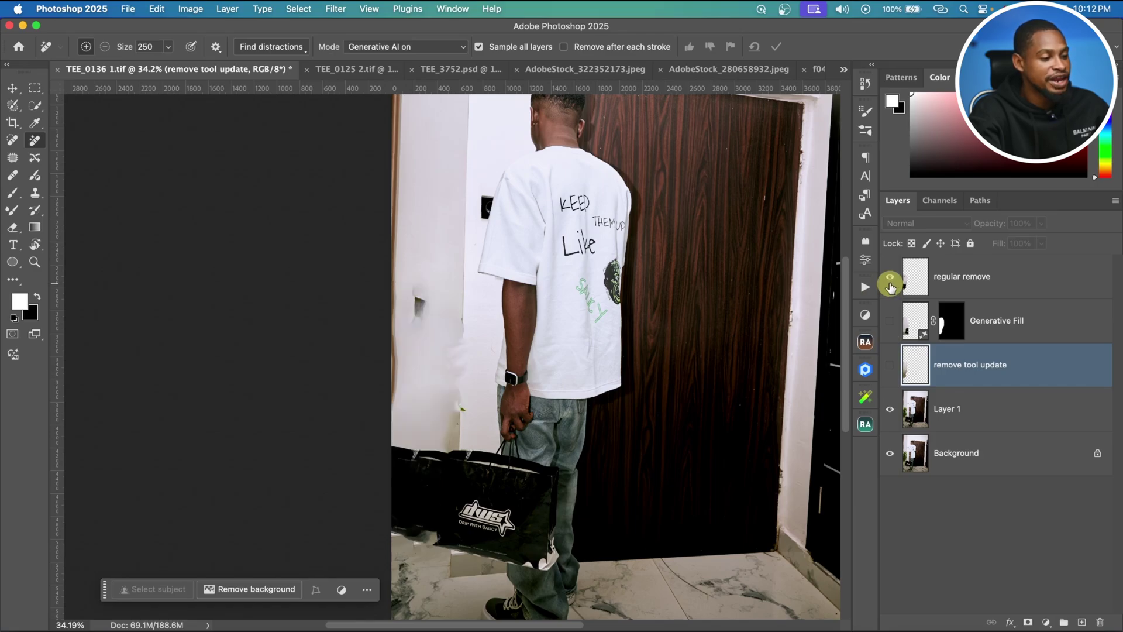
click(889, 283)
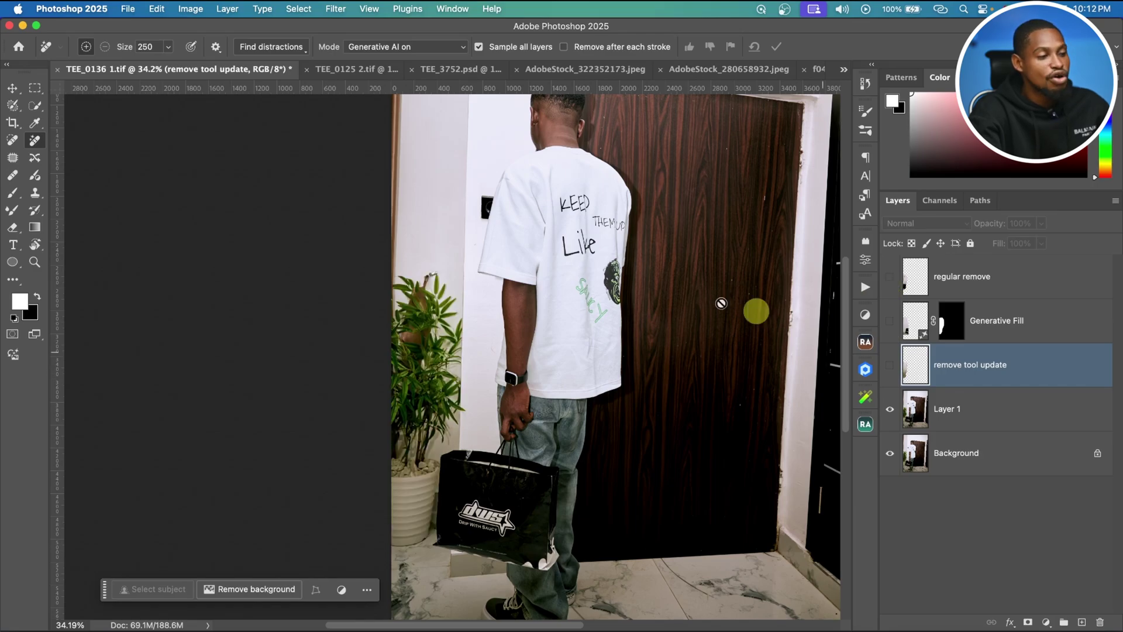
click(889, 366)
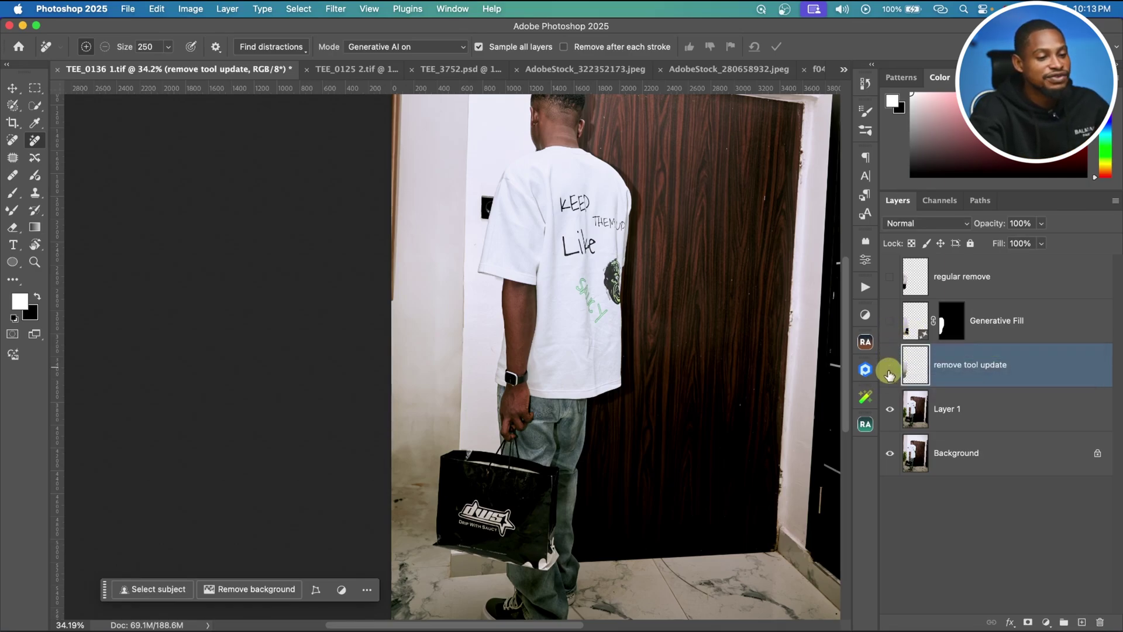
Show the Generative Fill layer instead of "remove tool update" and review its three variations, ending on the third
click(890, 365)
click(890, 320)
click(866, 271)
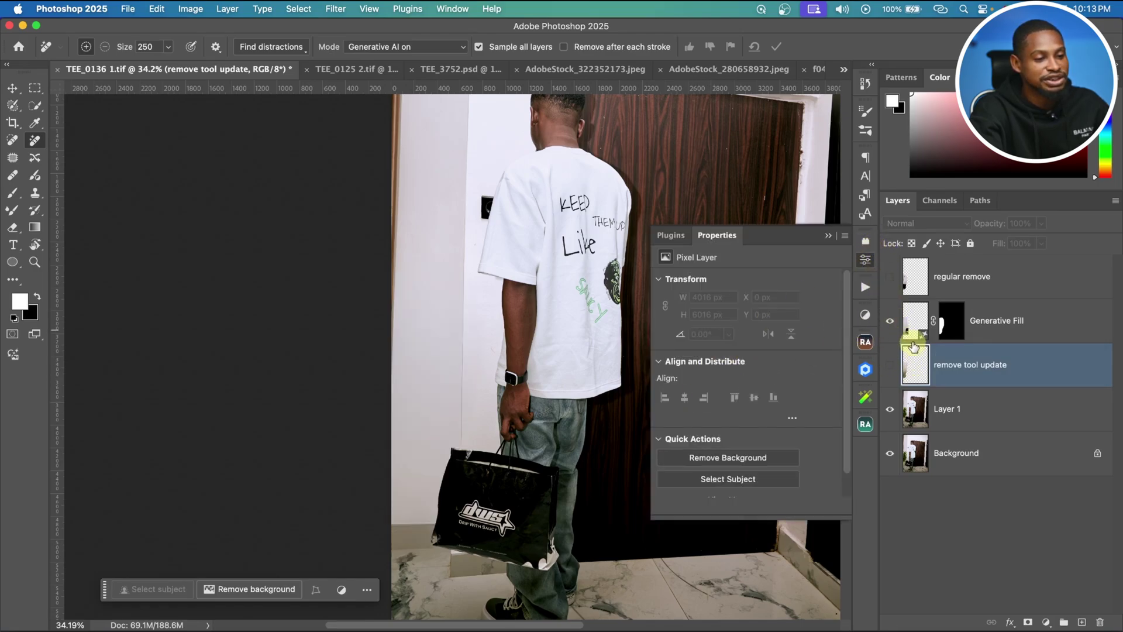
click(915, 321)
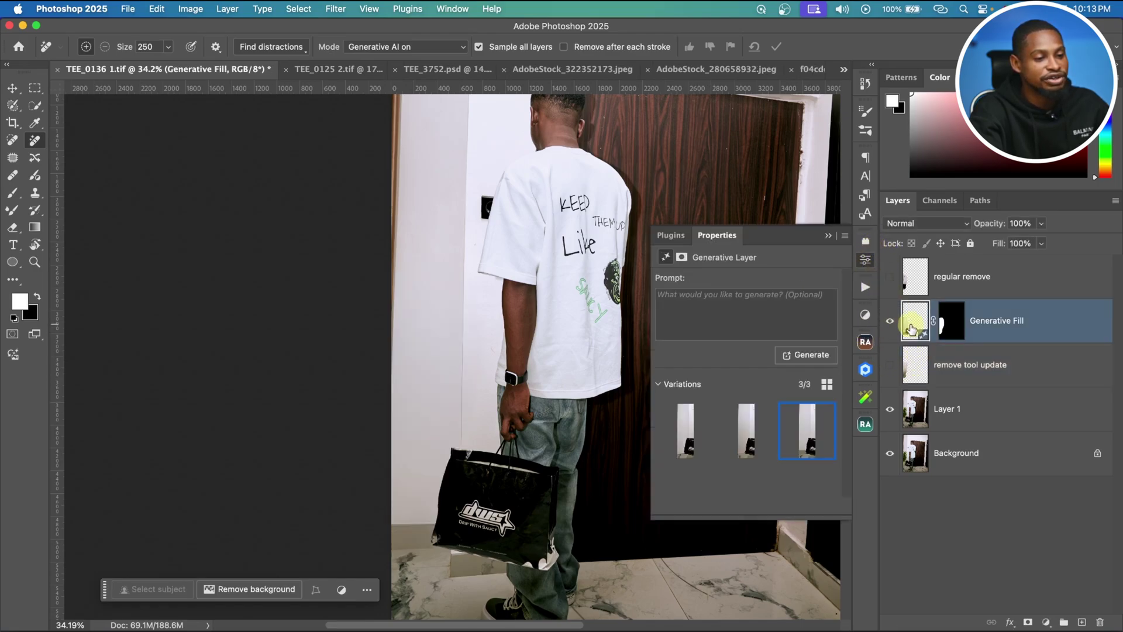
click(682, 427)
click(736, 436)
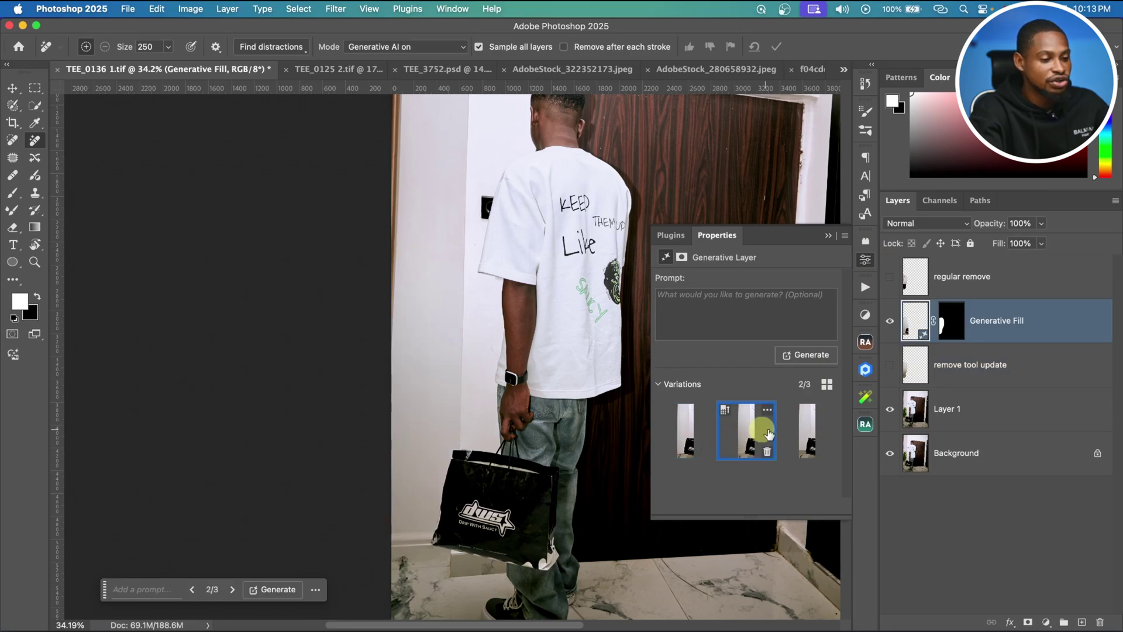
click(807, 432)
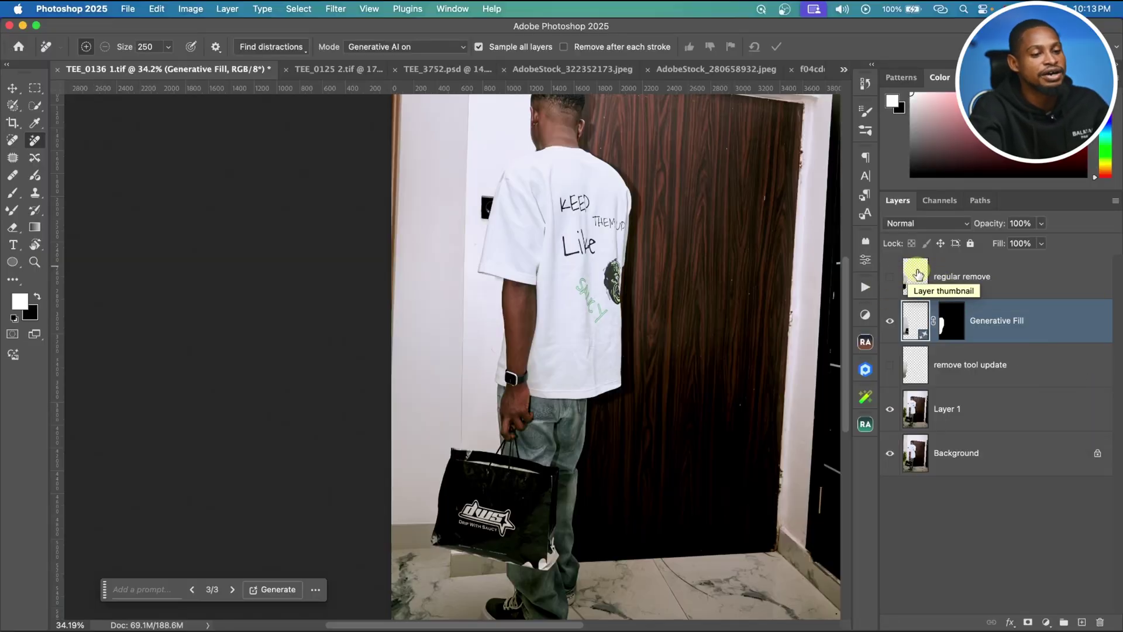
Hide the Generative Fill layer, briefly view the "regular remove" layer, and show the "remove tool update" layer again
click(889, 321)
click(889, 277)
click(889, 277)
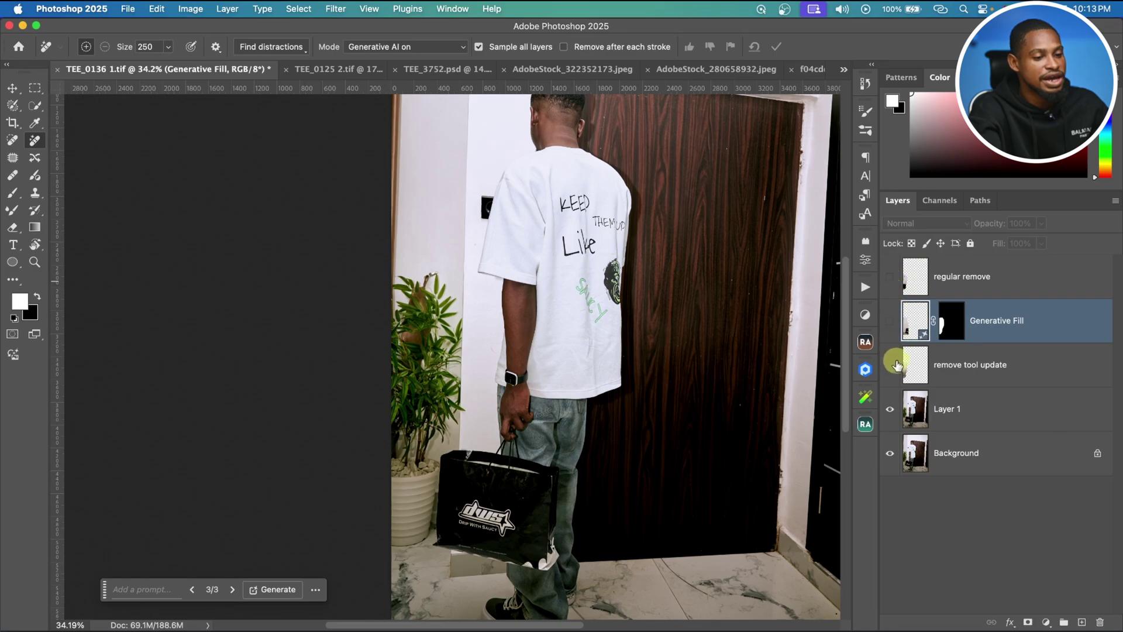
click(890, 366)
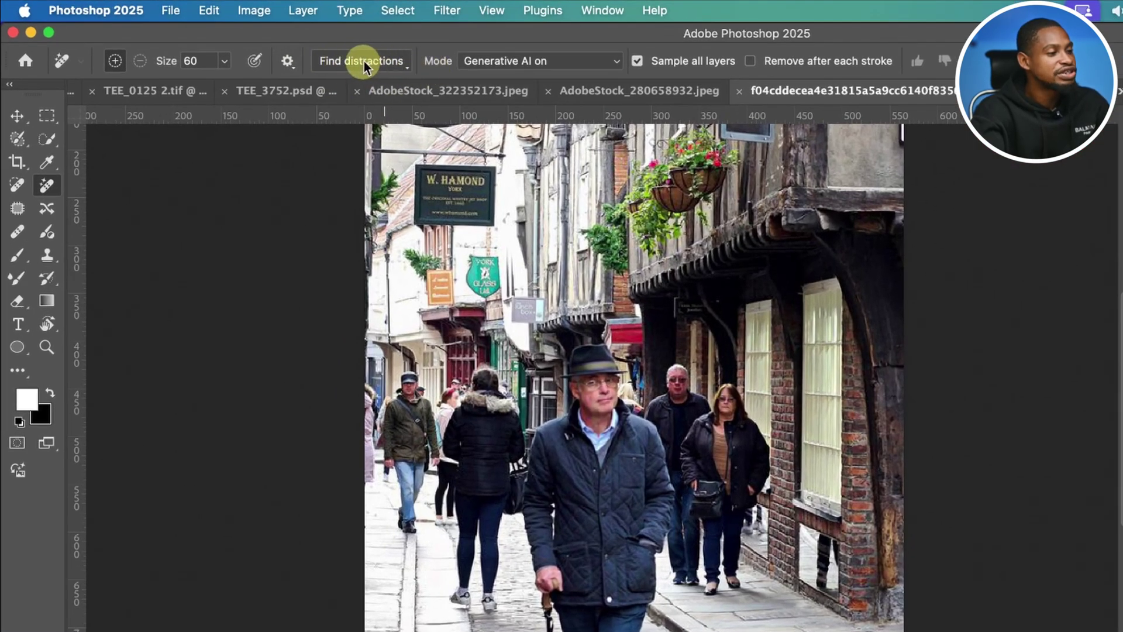
Mark the background people in the street photo for removal using the People option of Find distractions
click(371, 62)
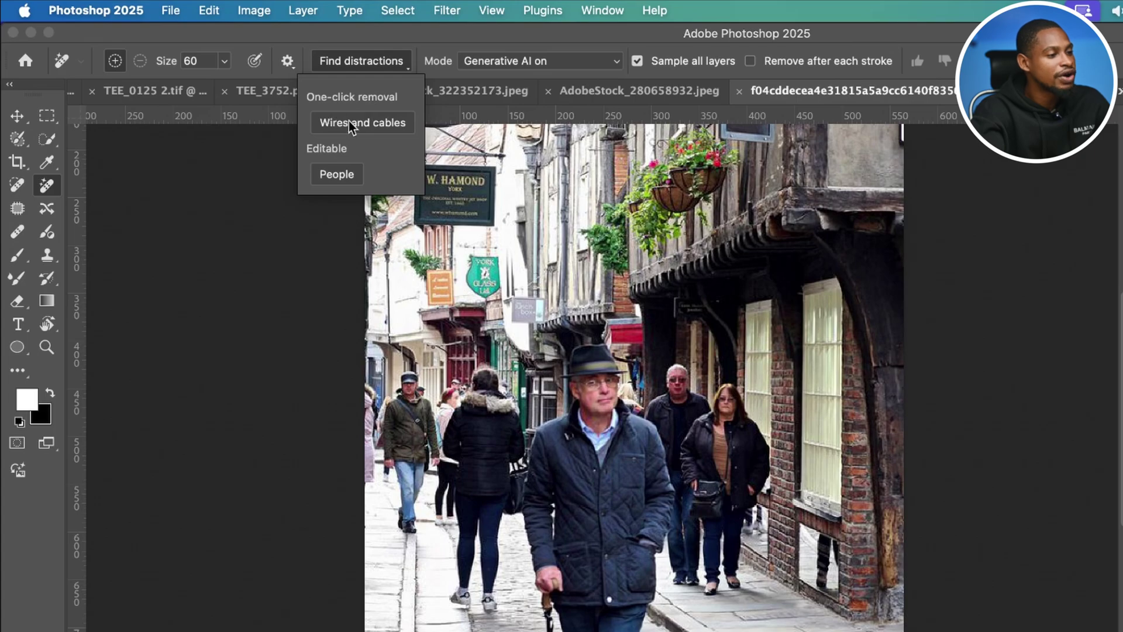
click(351, 174)
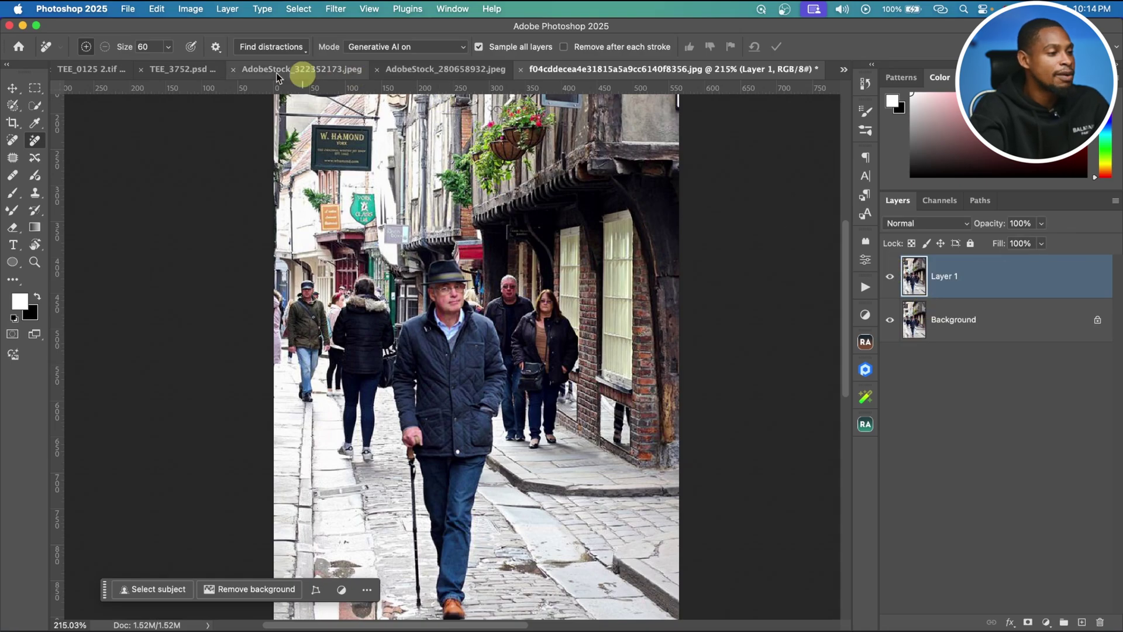
click(276, 48)
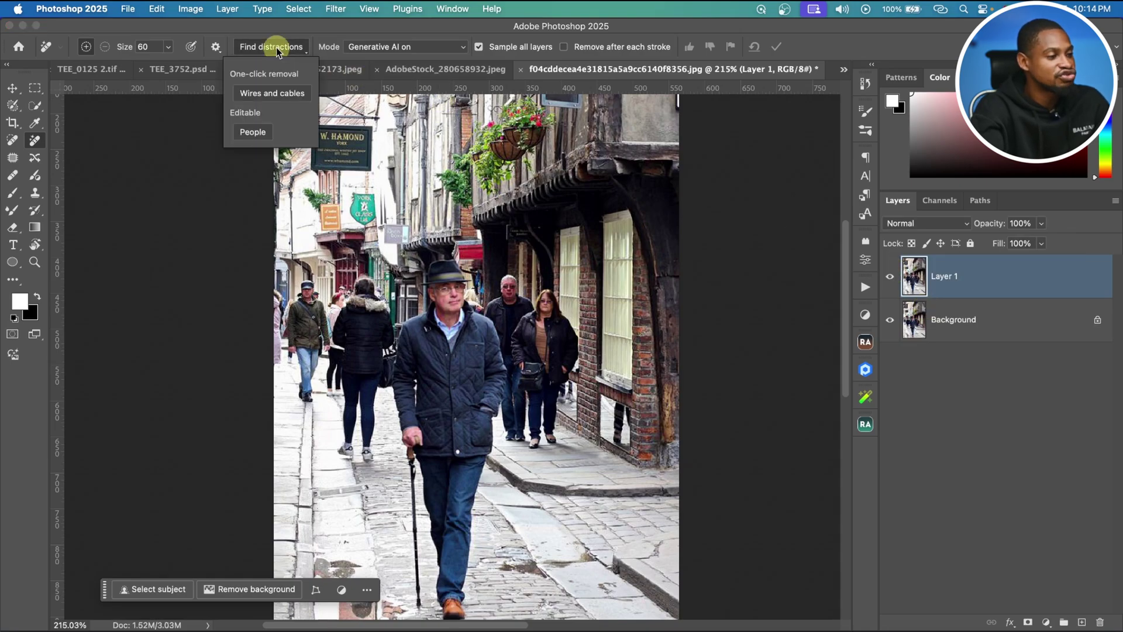
click(252, 132)
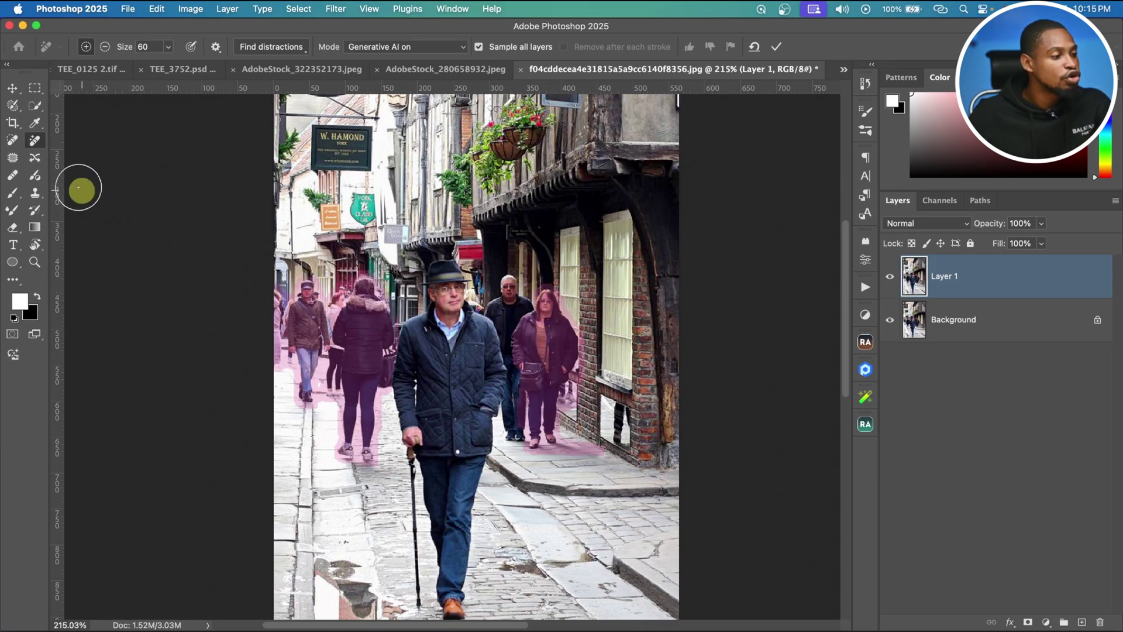
Add the unmarked man beside the woman to the removal area with a size 25 brush, and switch the brush to subtract
key(bracketleft)
key(bracketleft)
key(bracketleft)
key(bracketleft)
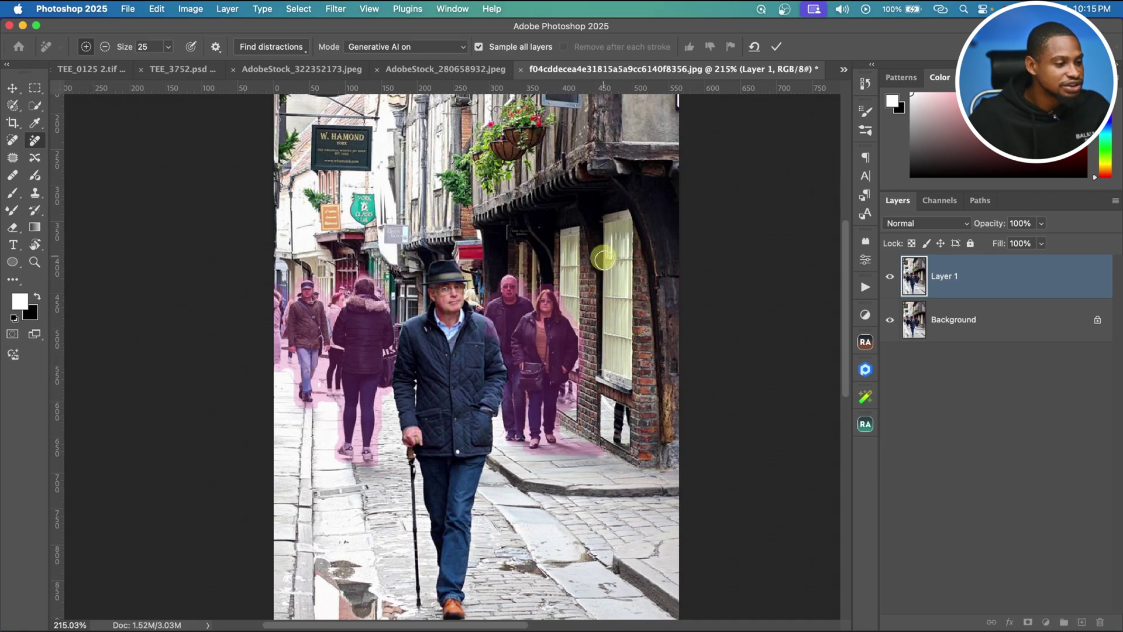
click(106, 48)
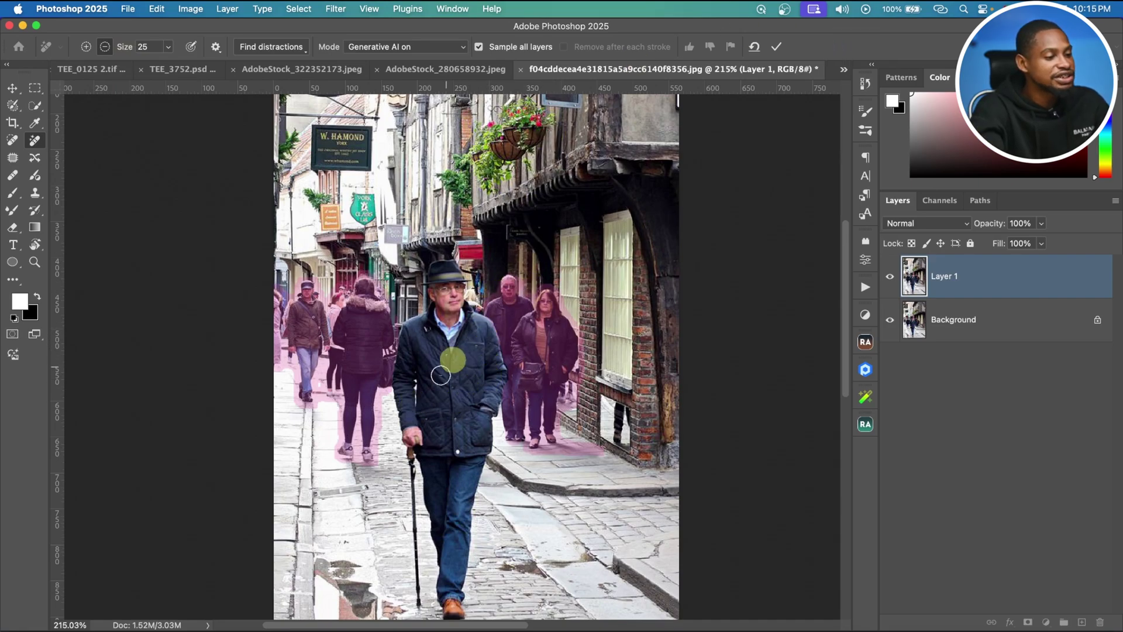
Set the Remove tool's mode to Generative AI off and remove the marked people from Layer 1
click(400, 46)
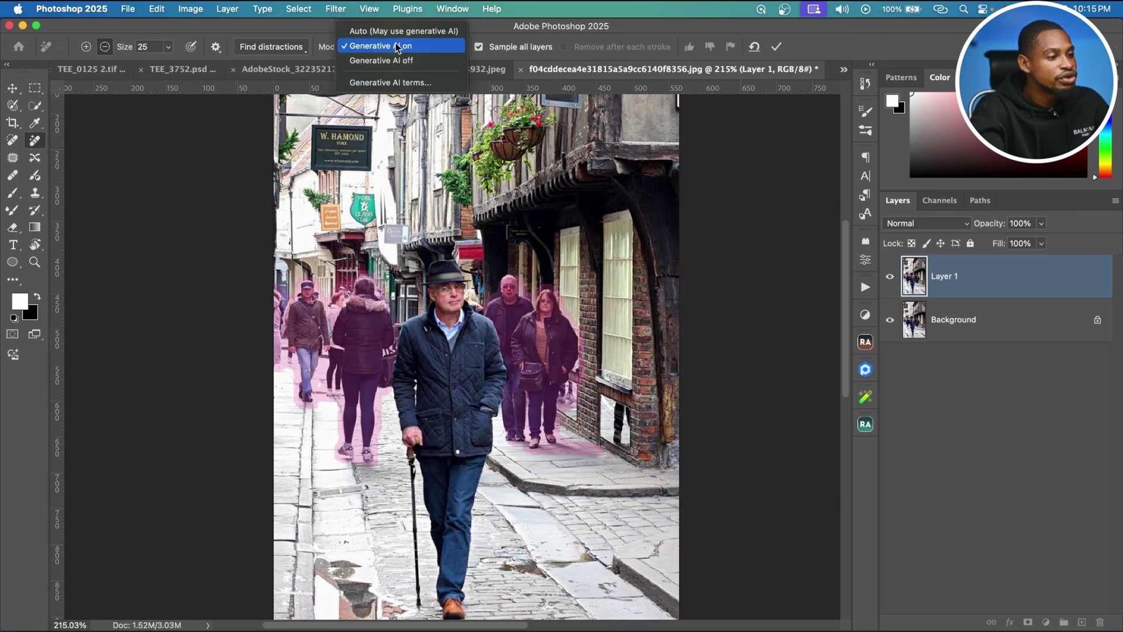
click(425, 60)
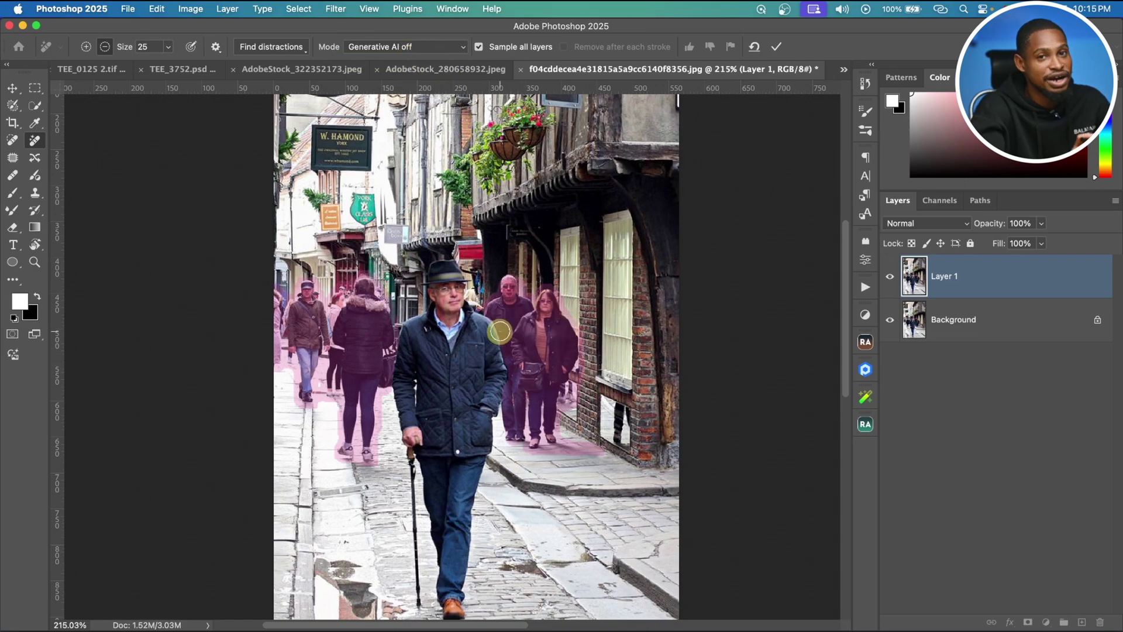
click(425, 46)
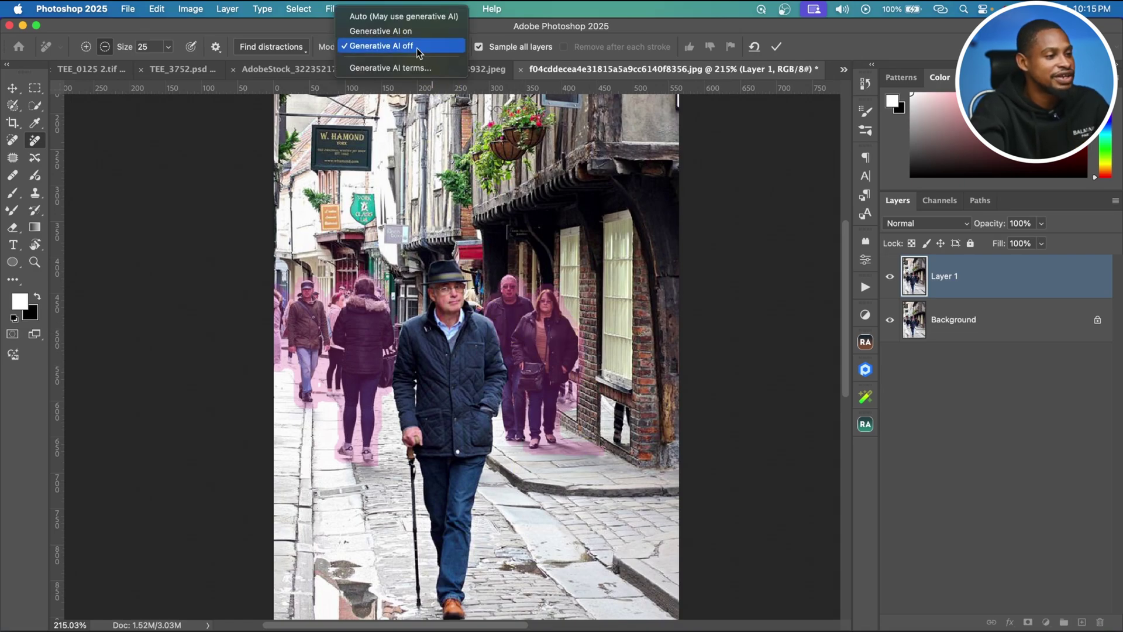
click(417, 48)
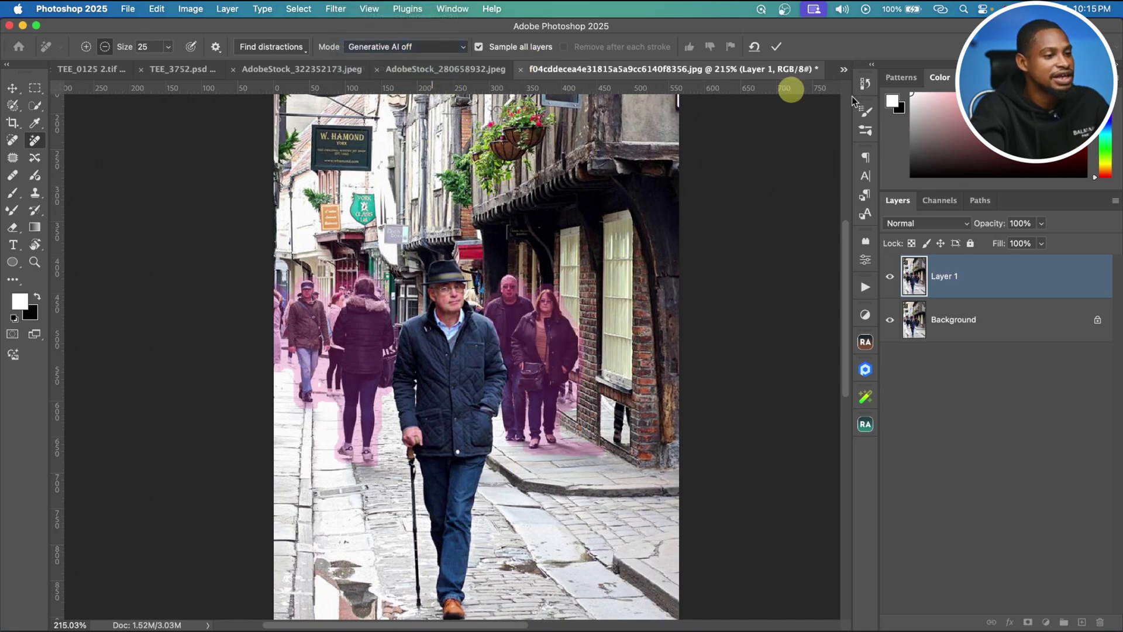
click(777, 49)
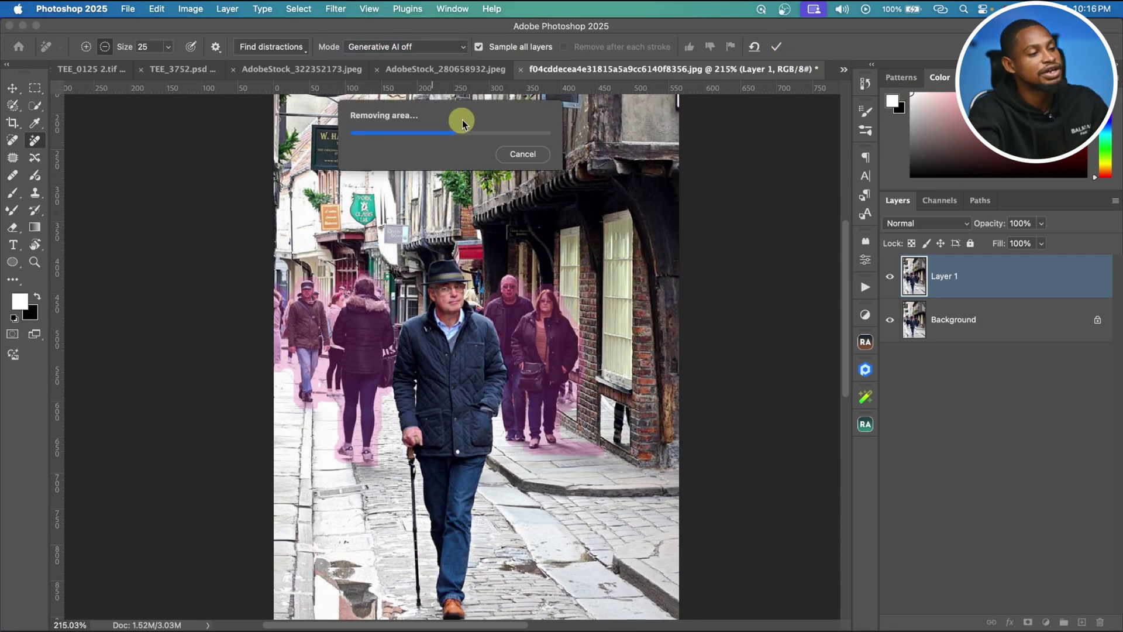
Compare Layer 1's removal result with the original by toggling its visibility, and inspect the street around the man
click(889, 277)
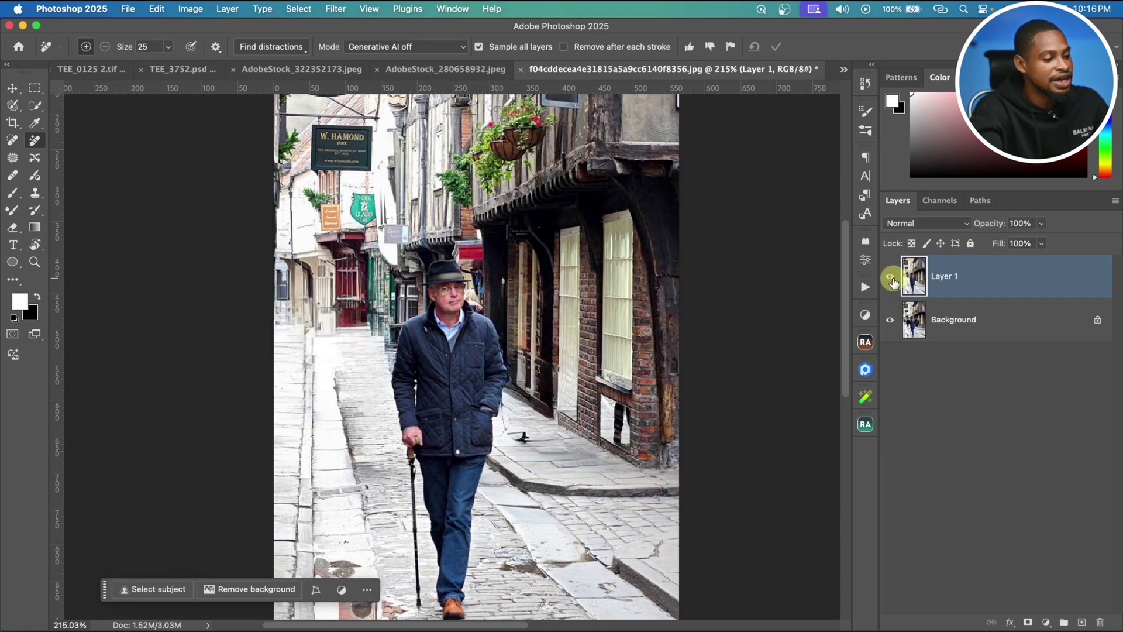
click(889, 278)
click(889, 277)
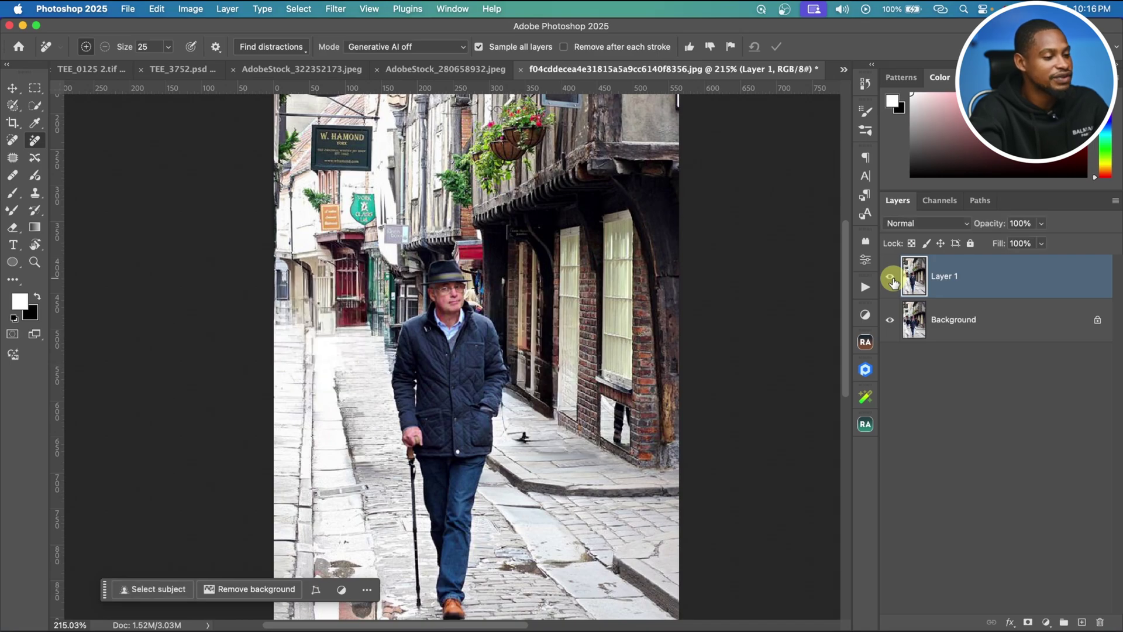
key(z)
drag(514, 401, 457, 339)
key(j)
key(z)
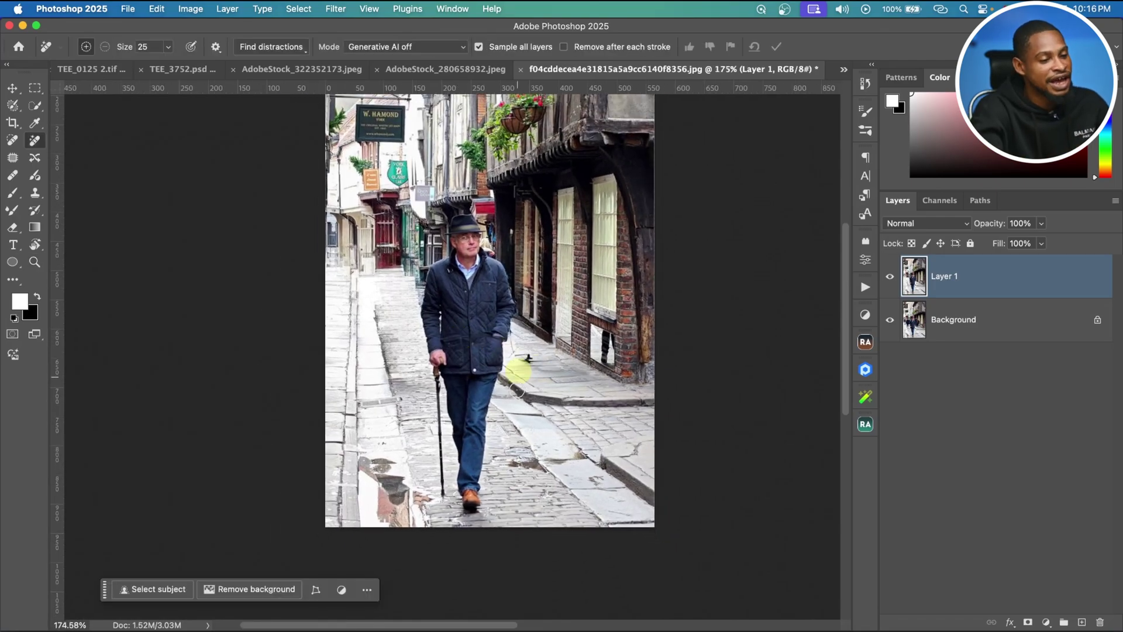
Hide Layer 1 and duplicate the Background layer
click(890, 276)
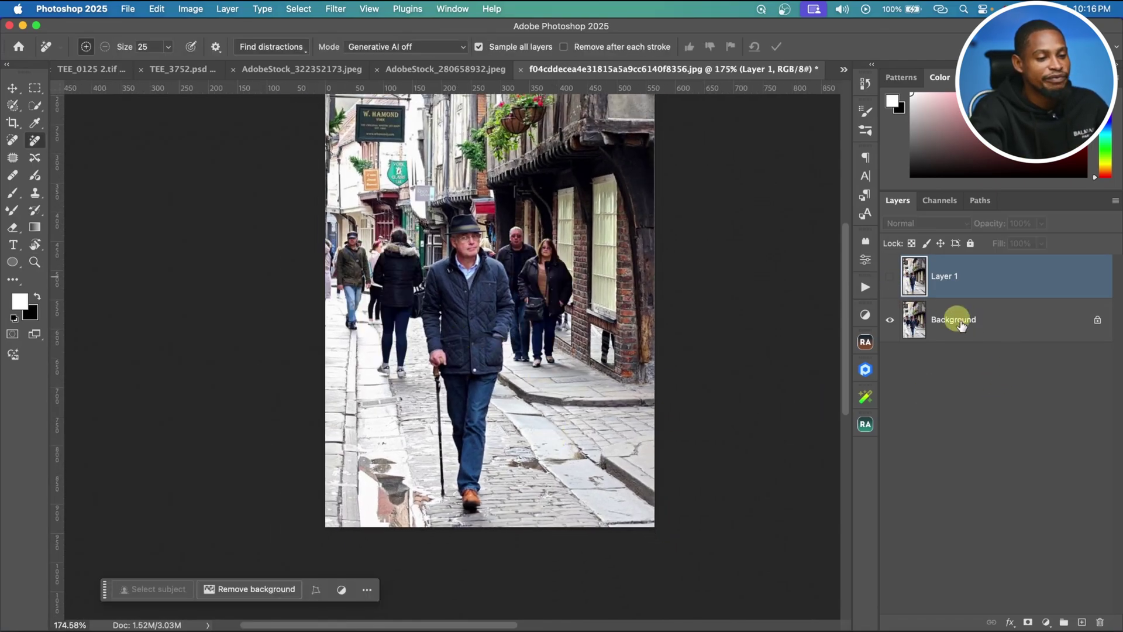
click(973, 328)
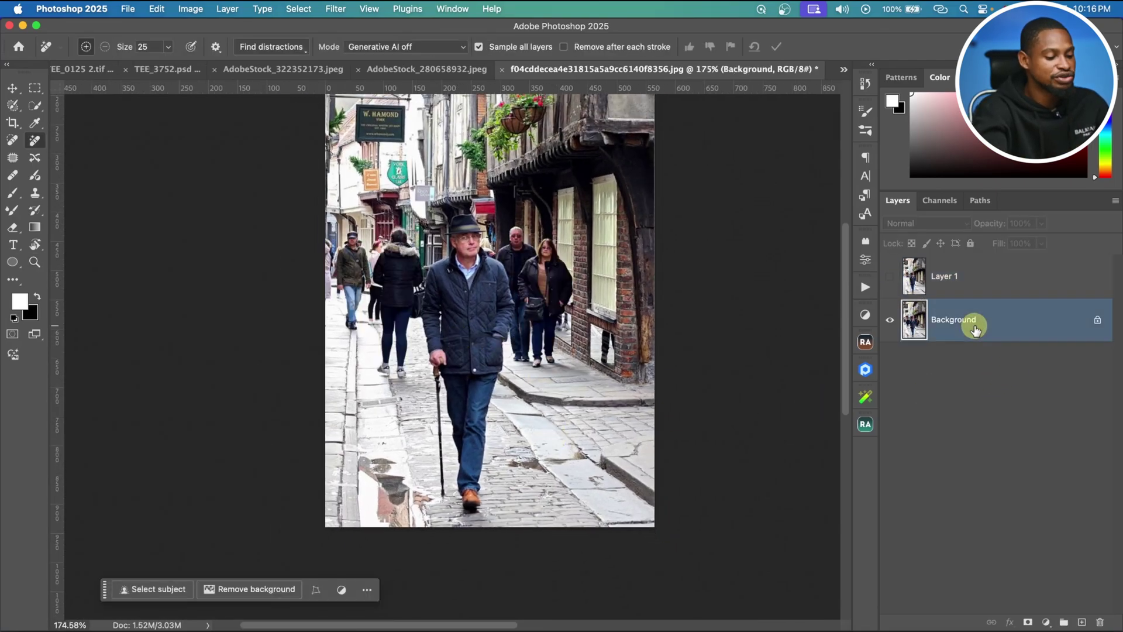
key(super+j)
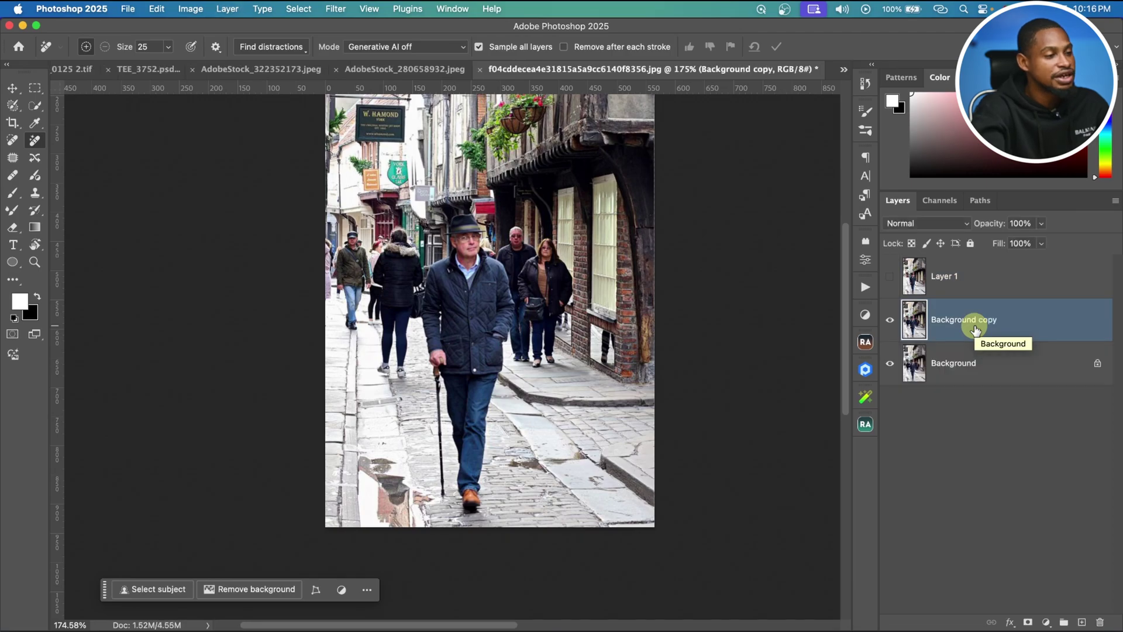
Mark the background people on the Background copy with Find distractions and remove them with Generative AI on
click(280, 48)
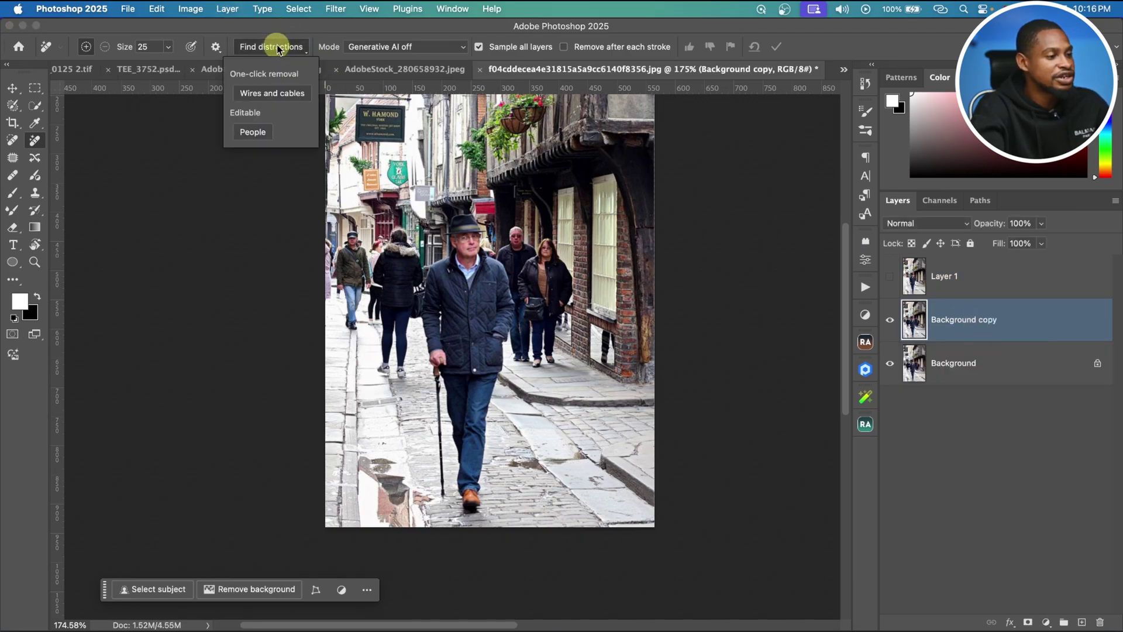
click(251, 132)
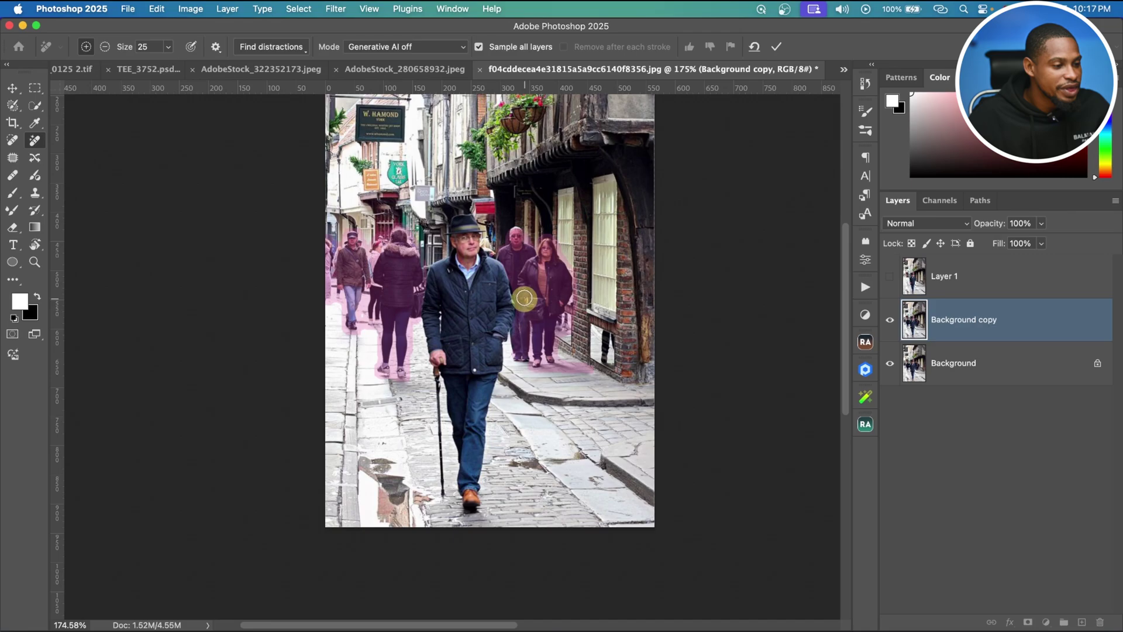
click(378, 47)
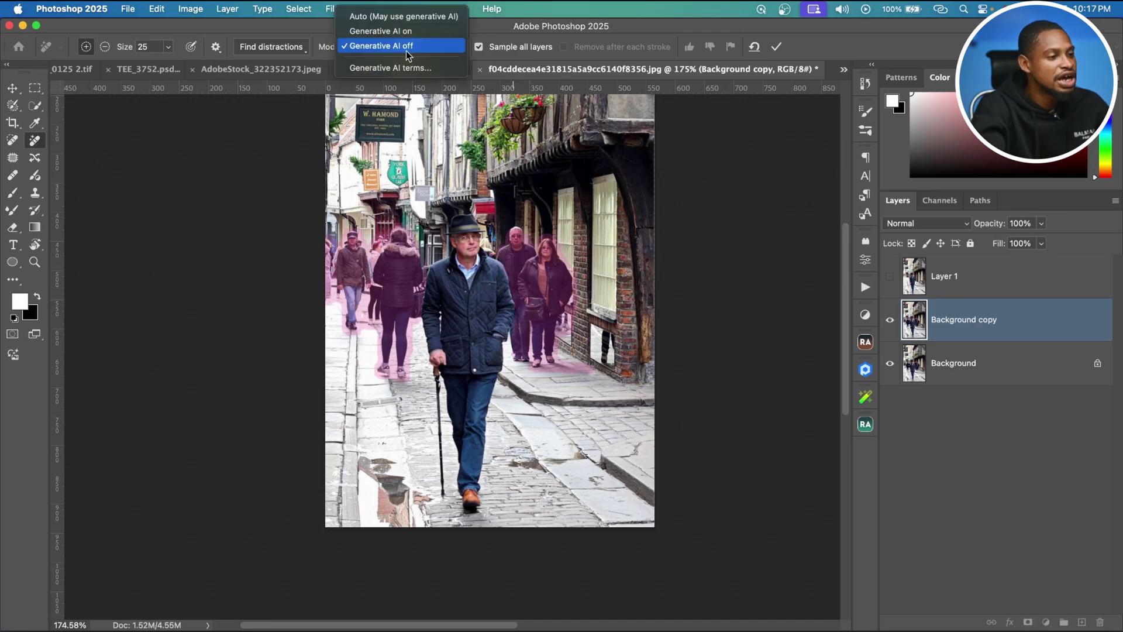
click(420, 32)
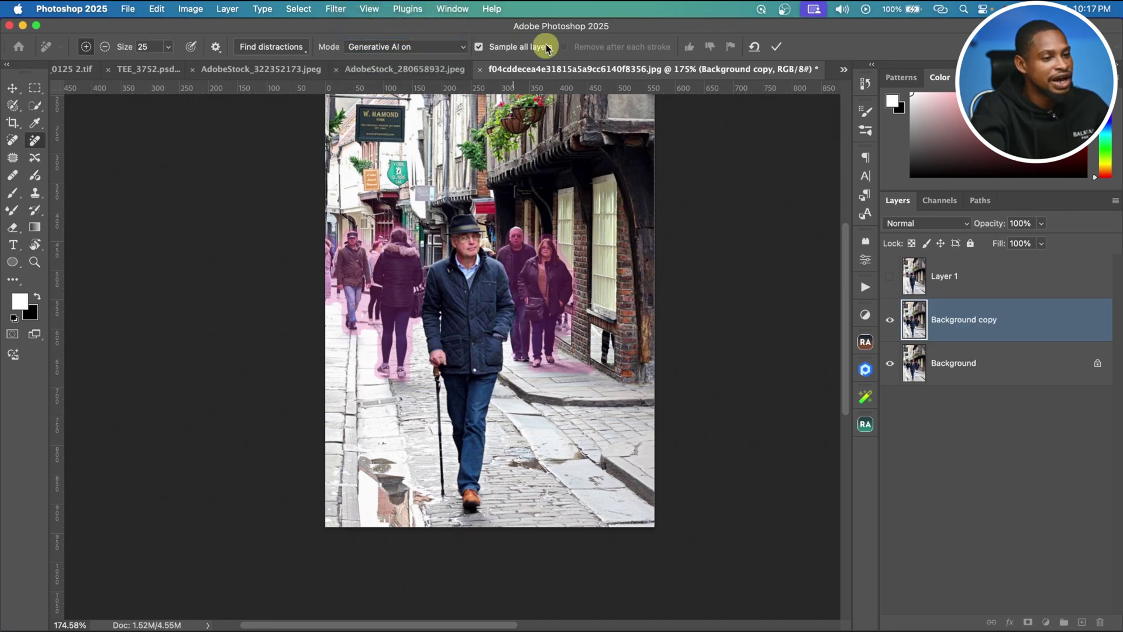
click(778, 48)
Compare the Background copy's people removal with the original by toggling its visibility
click(890, 320)
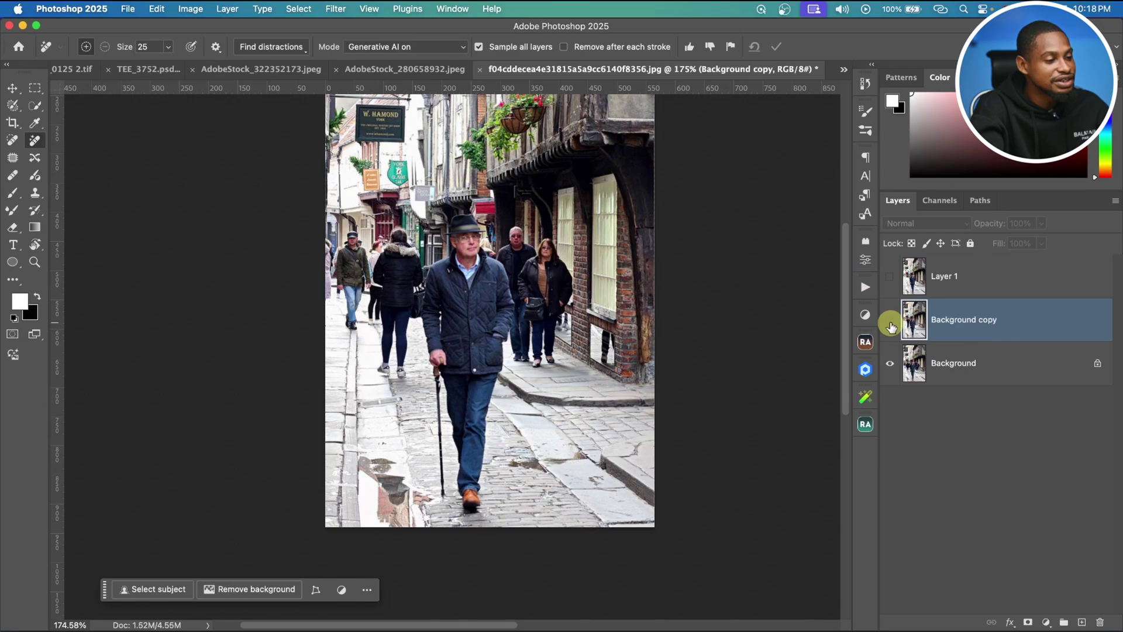
click(890, 320)
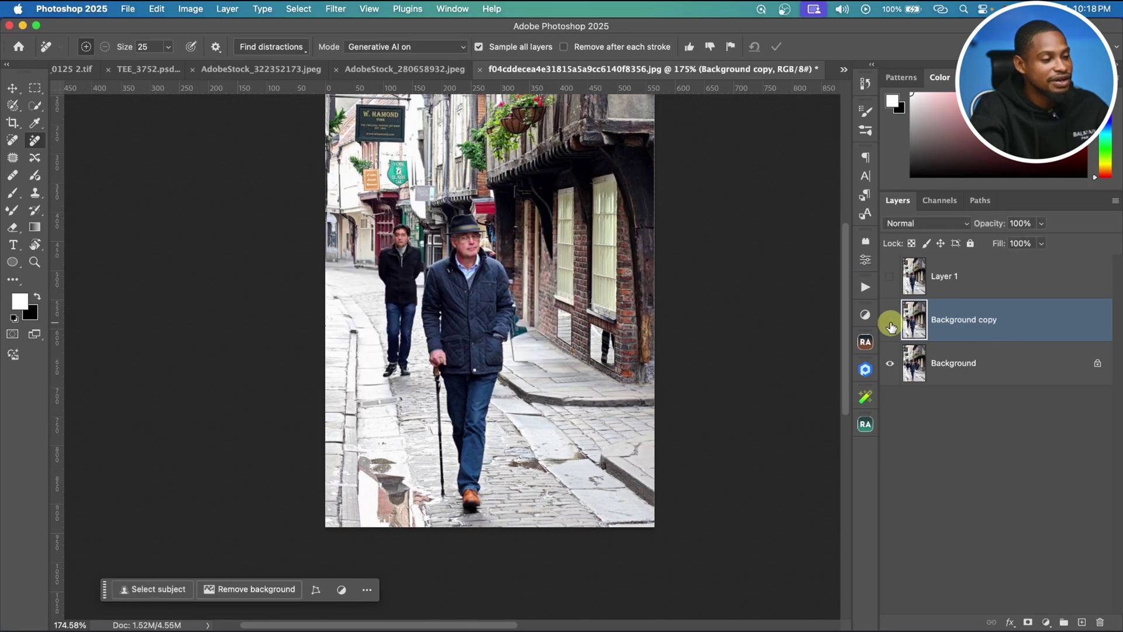
click(889, 320)
click(889, 320)
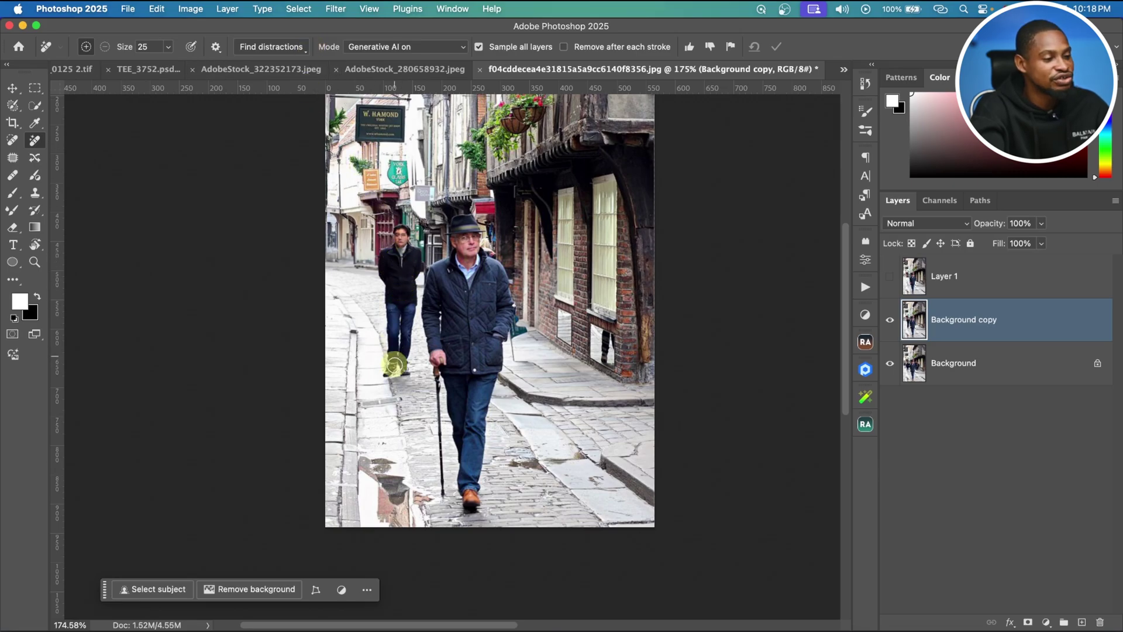
Mark the remaining man behind the main subject with Find distractions for people and remove him with Generative AI on
click(279, 50)
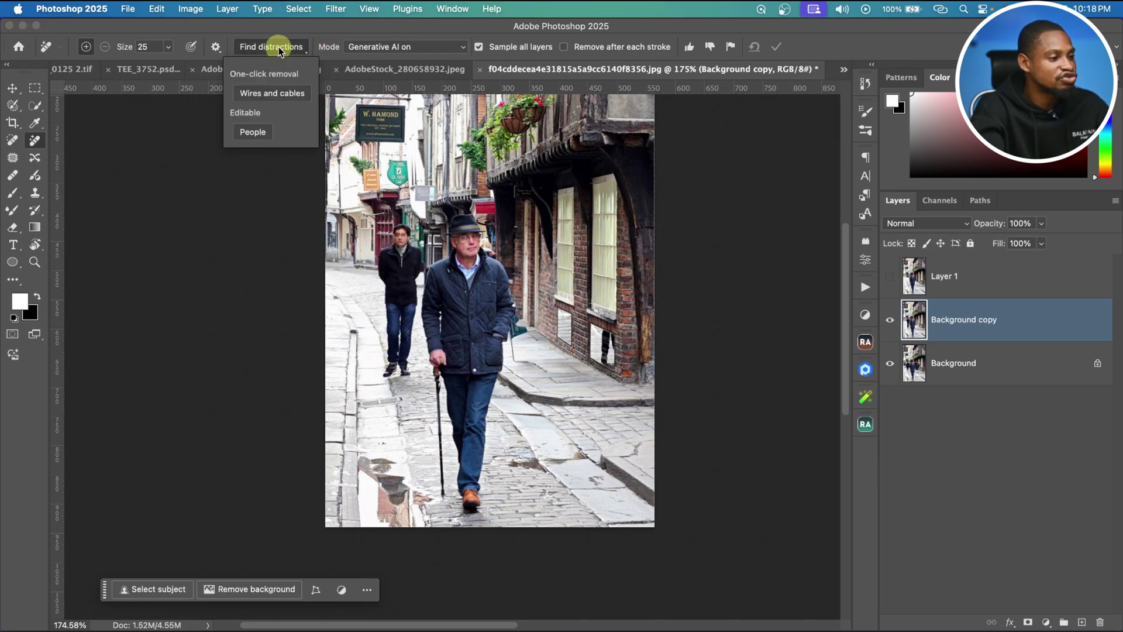
click(248, 134)
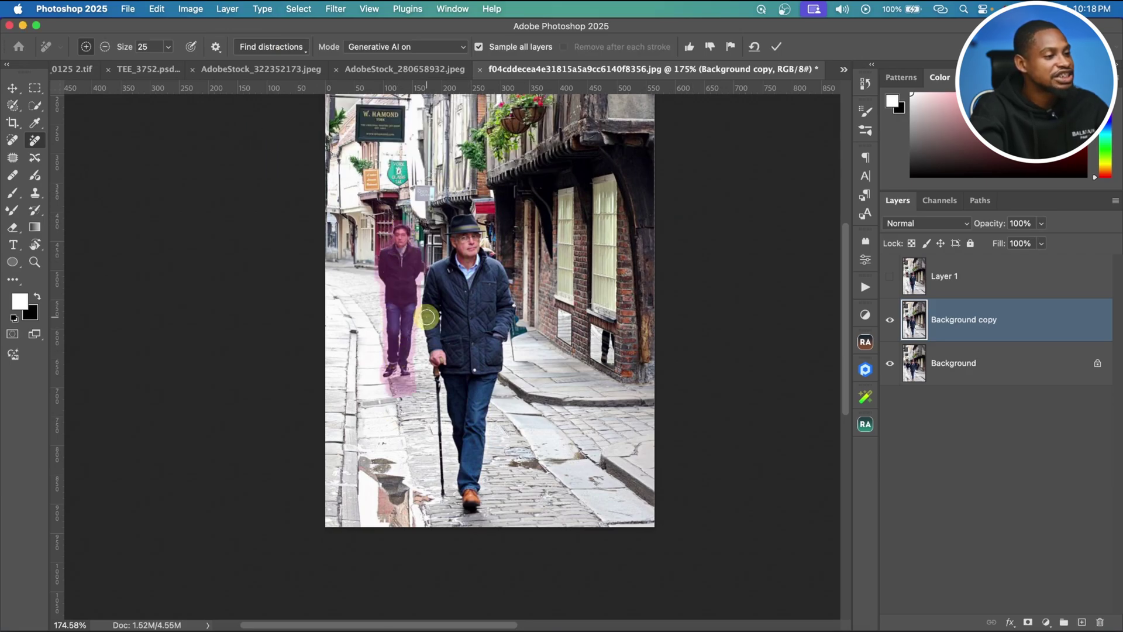
click(777, 48)
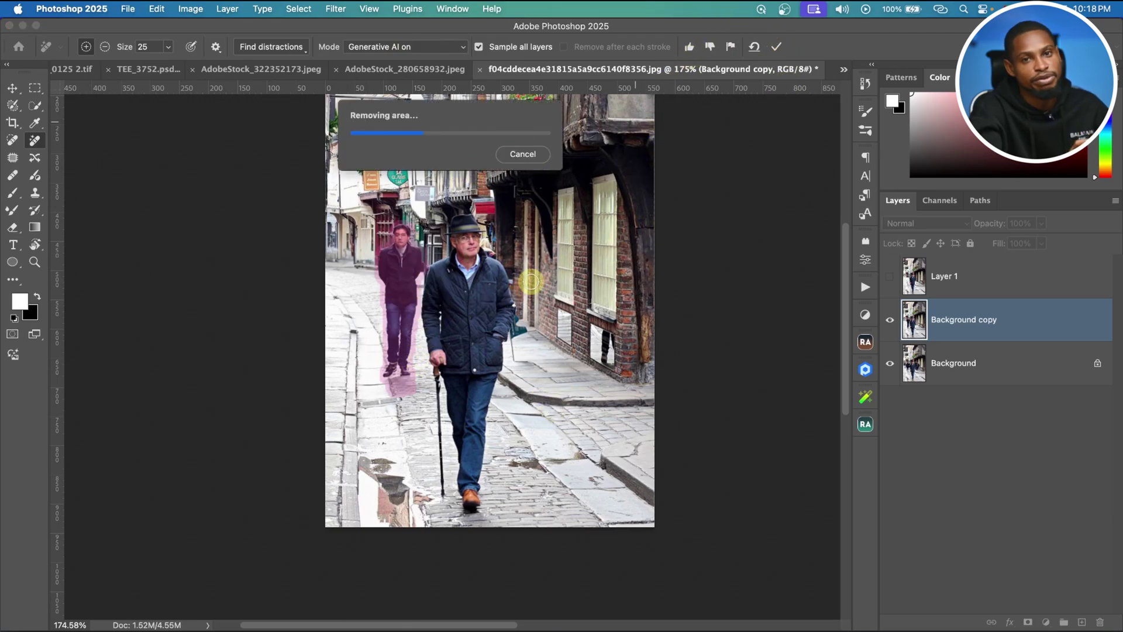
Compare the Background copy with the original by toggling its visibility, and inspect the area around the man up close
click(889, 320)
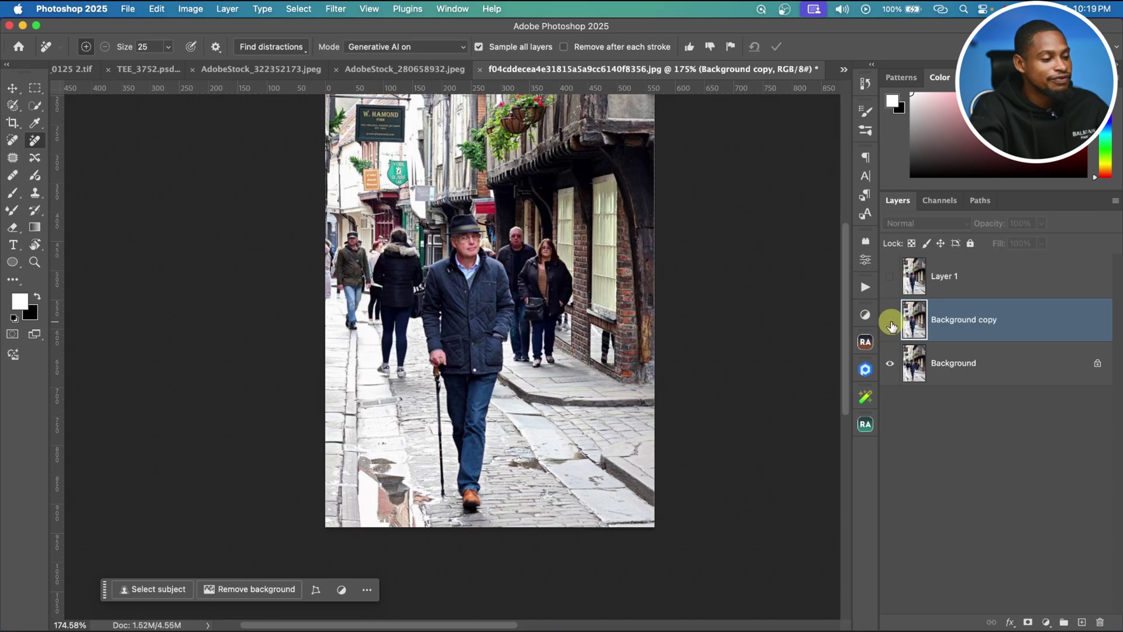
click(889, 320)
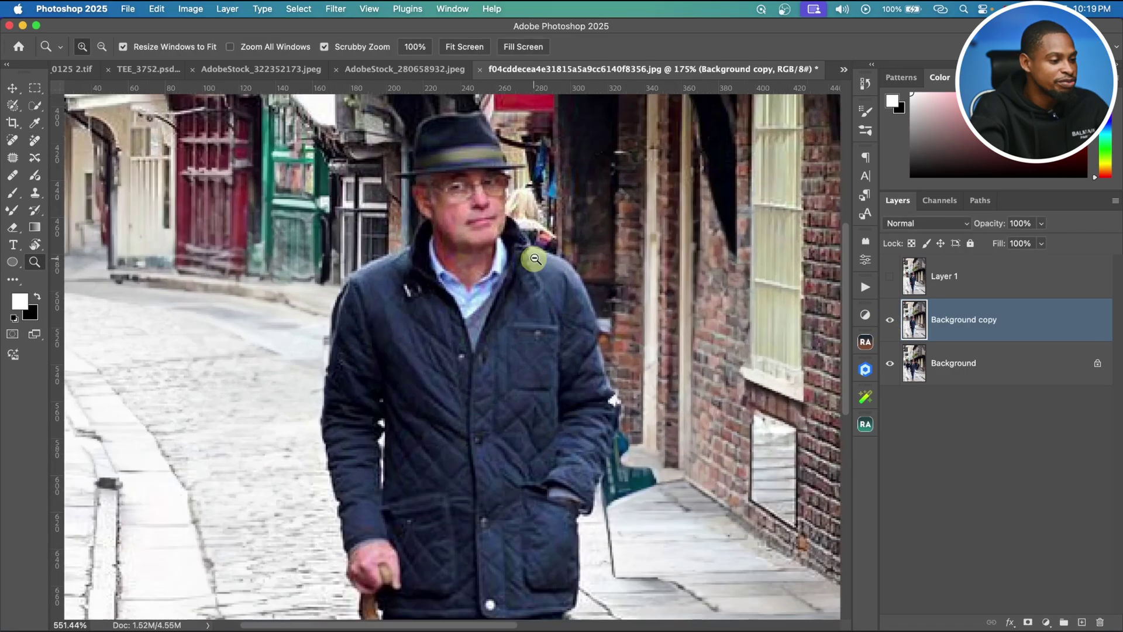
drag(478, 257, 721, 348)
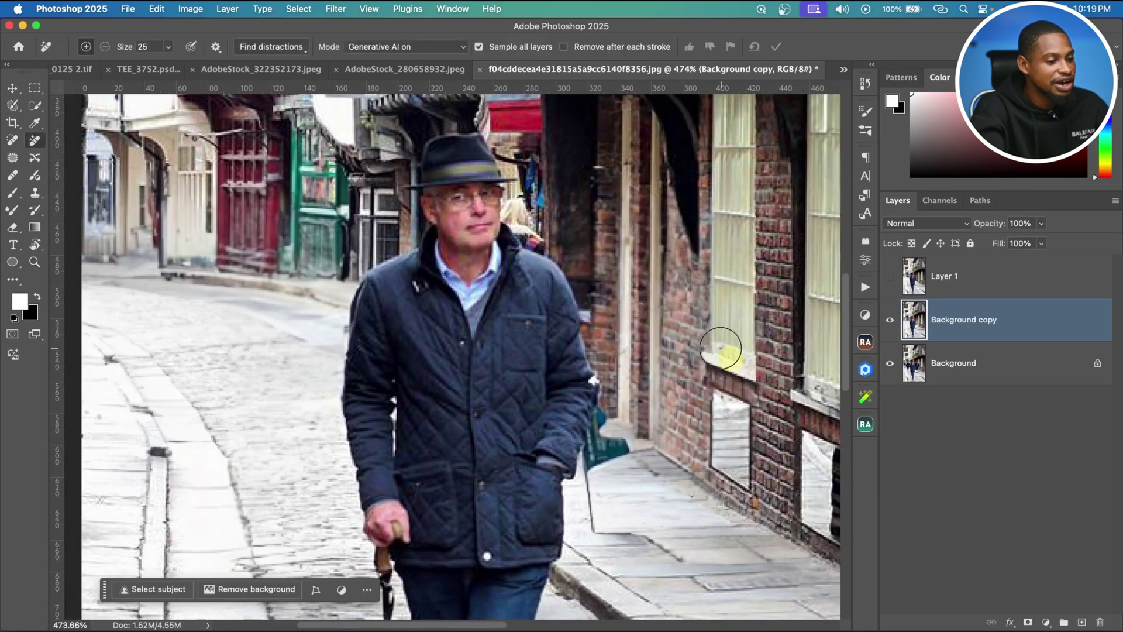
click(891, 323)
click(891, 323)
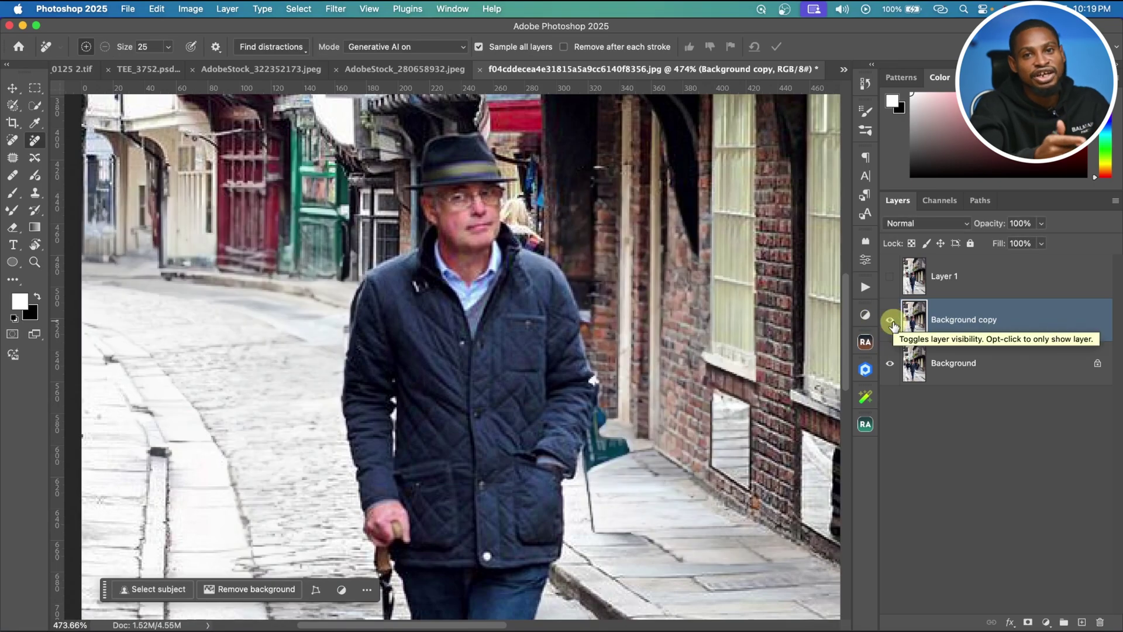
Hide the Background copy and compare Layer 1's Generative AI off result with the original by toggling its visibility
click(891, 323)
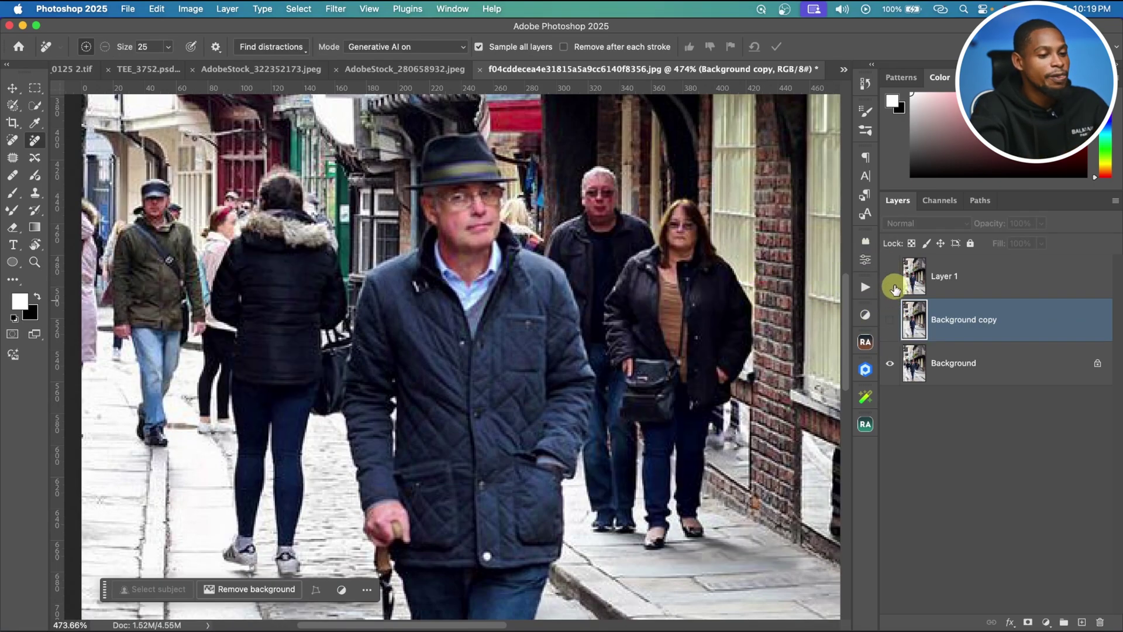
click(890, 278)
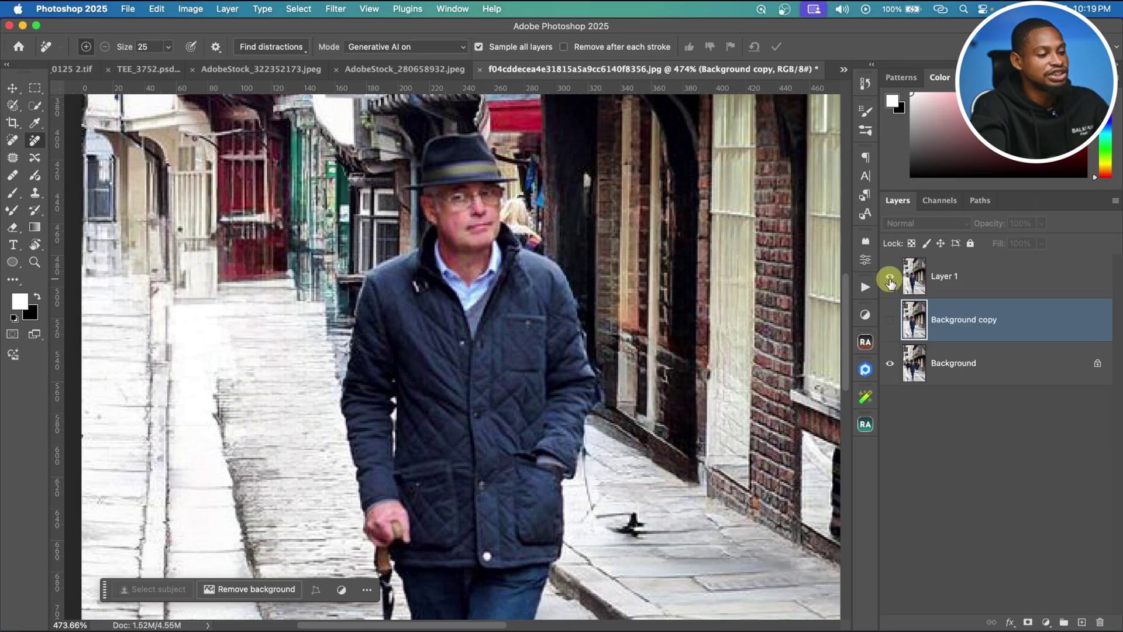
click(889, 278)
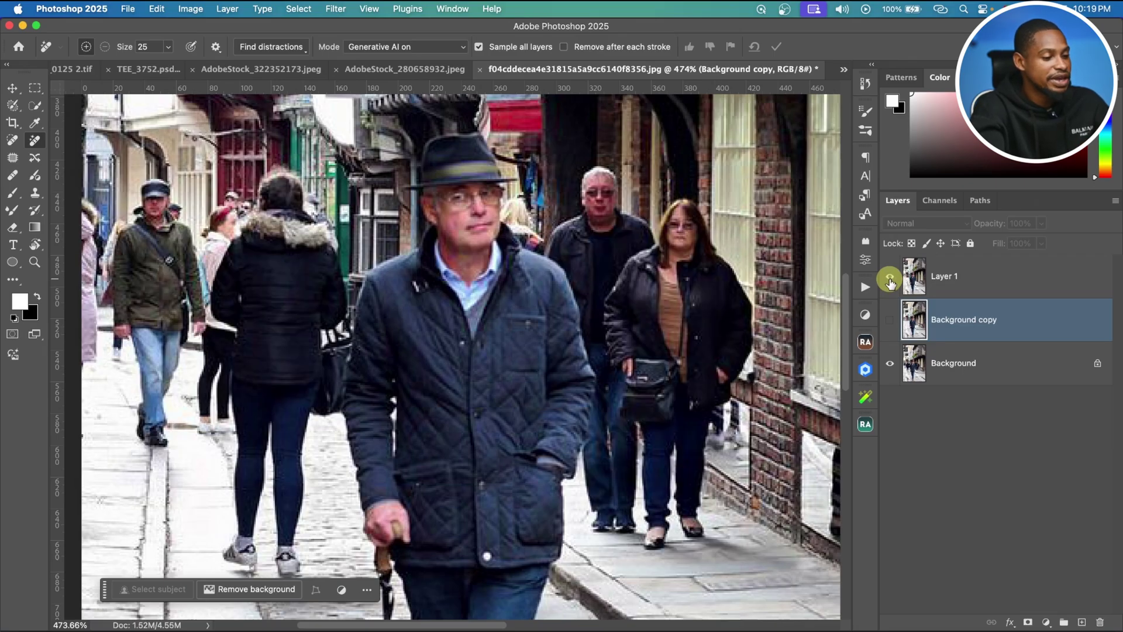
click(890, 278)
drag(564, 352, 515, 356)
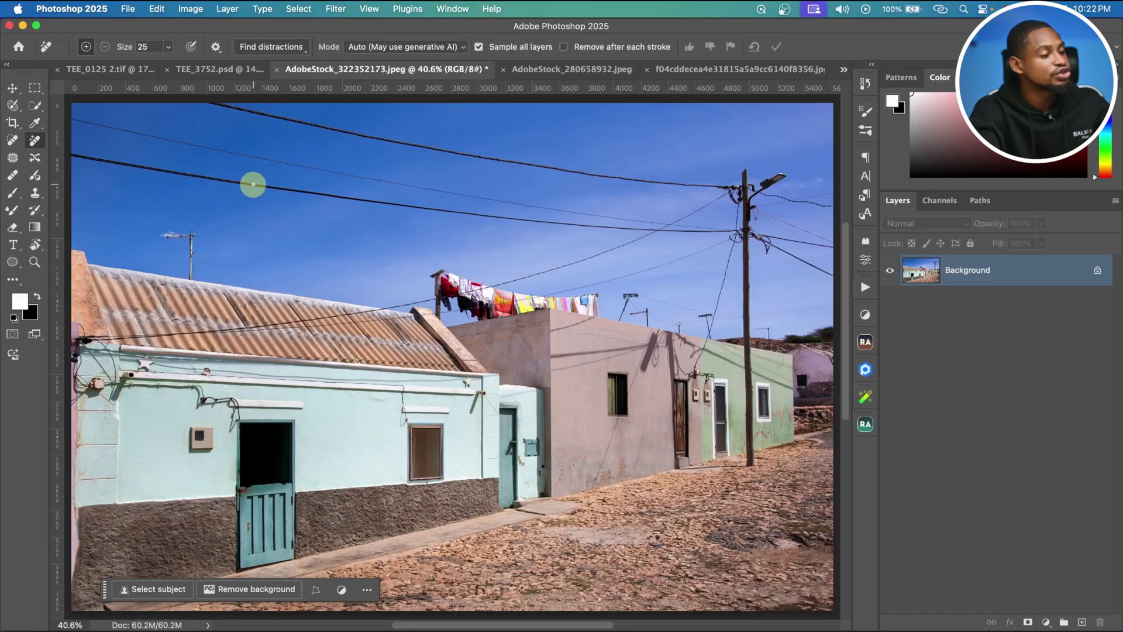
Duplicate the Background layer of AdobeStock_322352173.jpeg, add an empty layer on top, and make that layer active
click(279, 49)
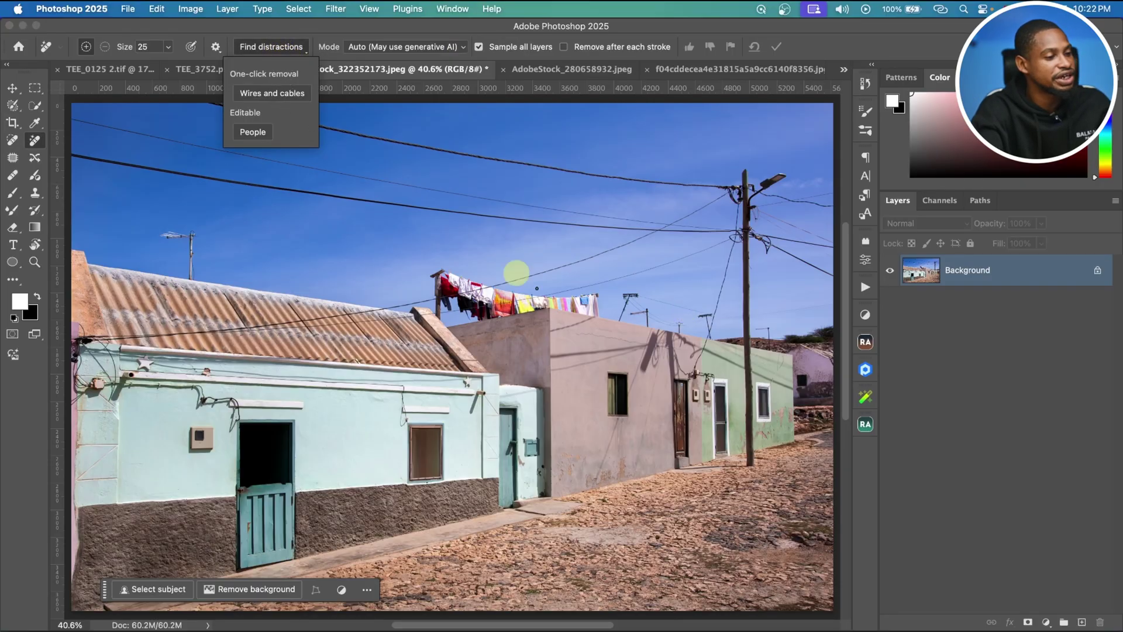
click(995, 451)
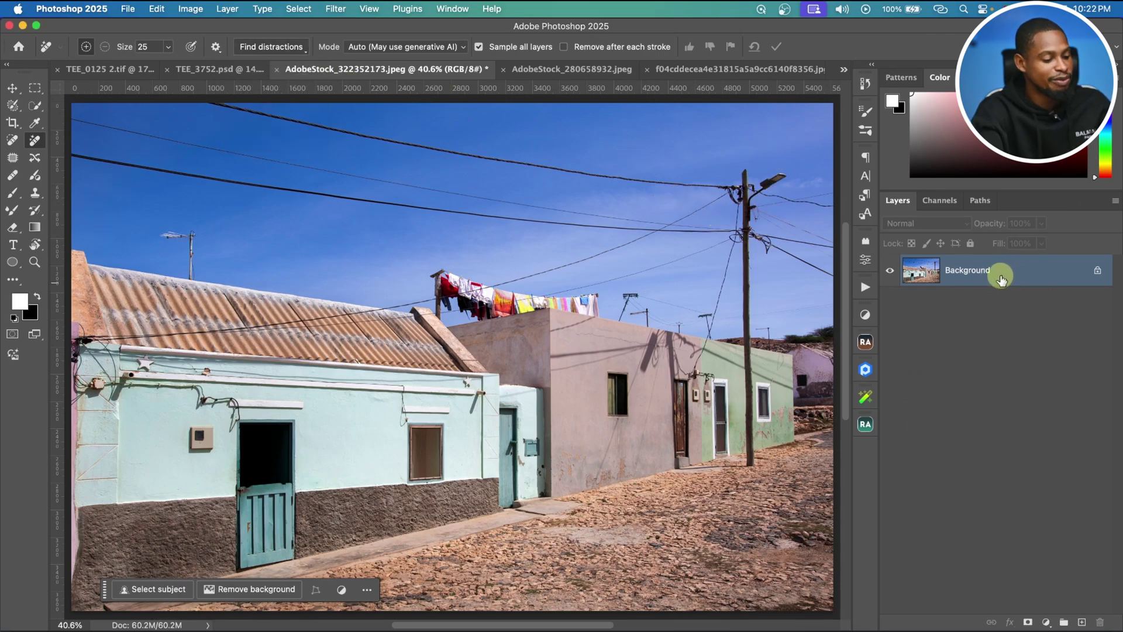
key(super+j)
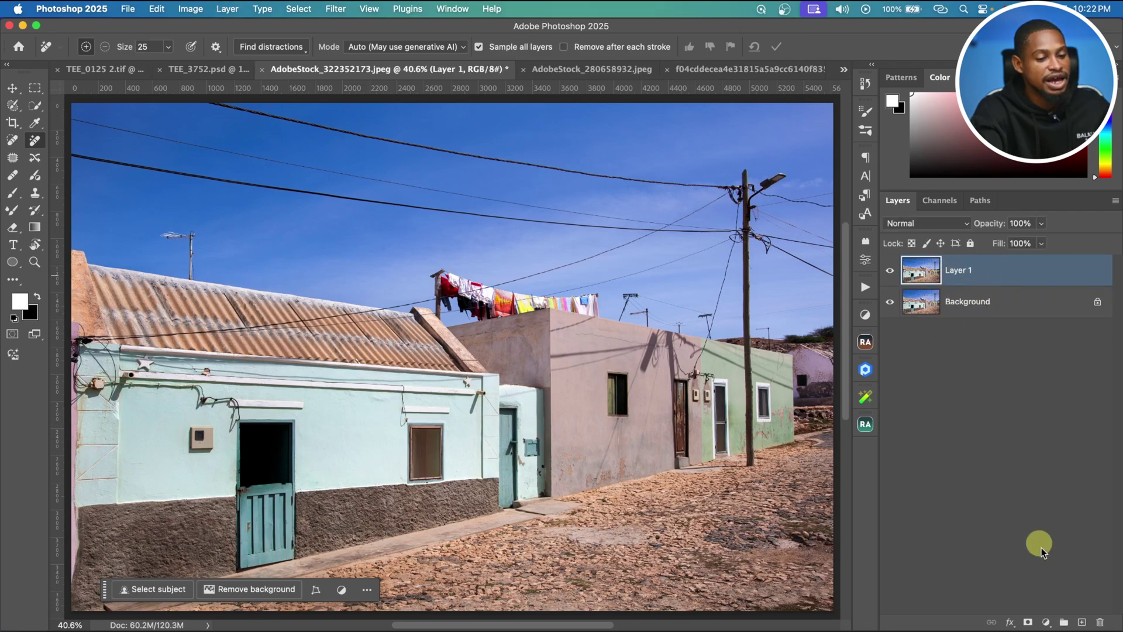
click(1081, 621)
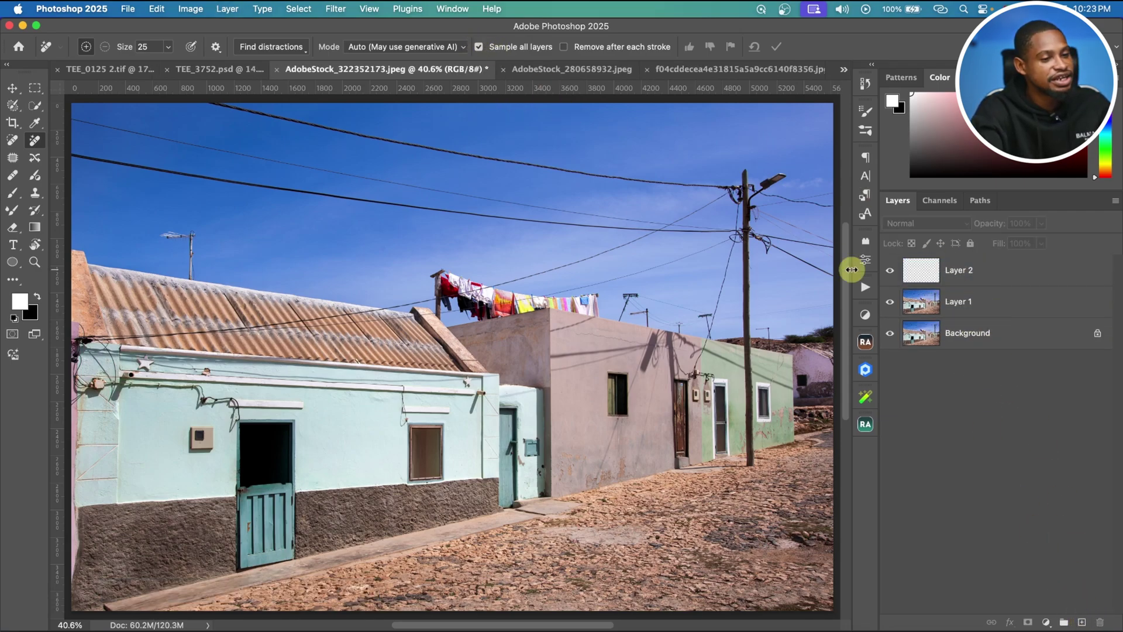
click(961, 276)
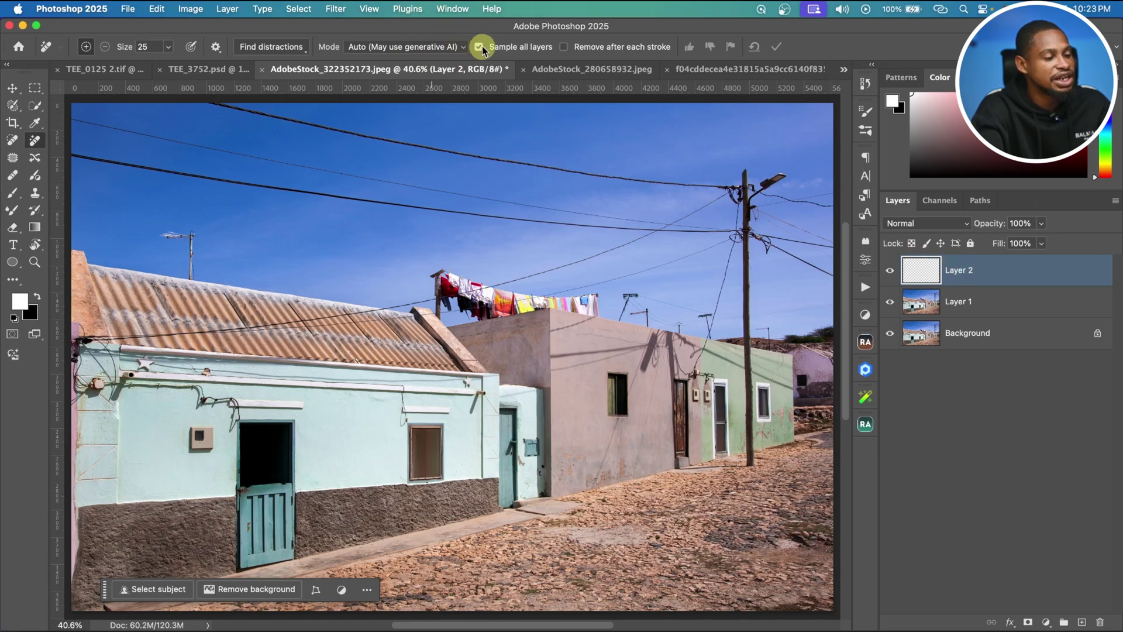
Set the Remove tool's mode to Generative AI on and remove the wires and cables onto Layer 2 with Find distractions
click(397, 47)
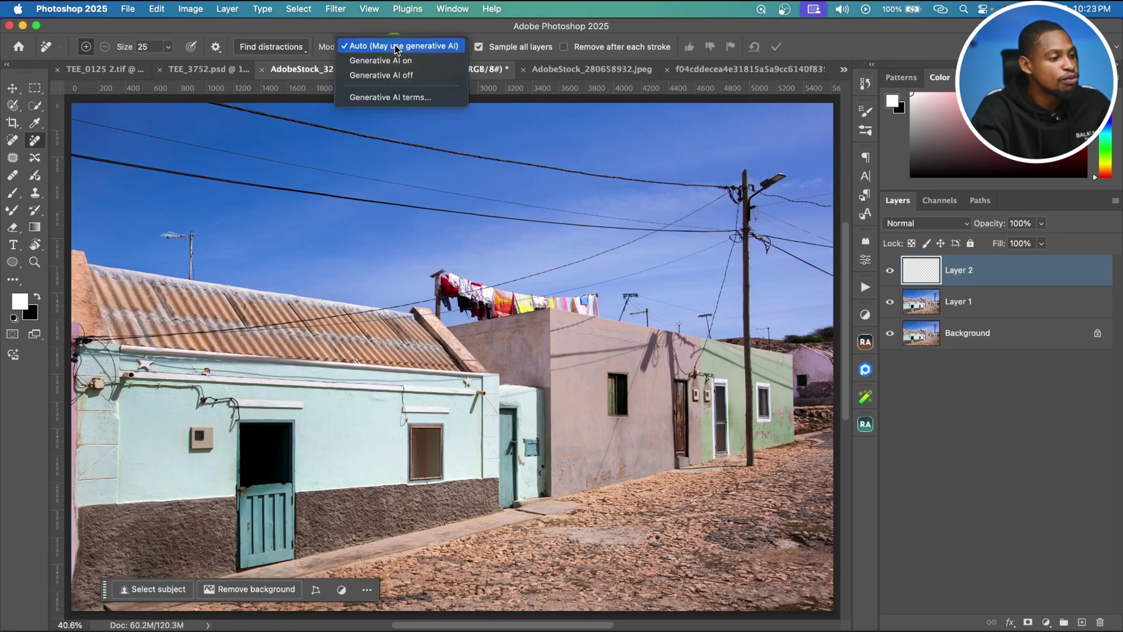
click(429, 63)
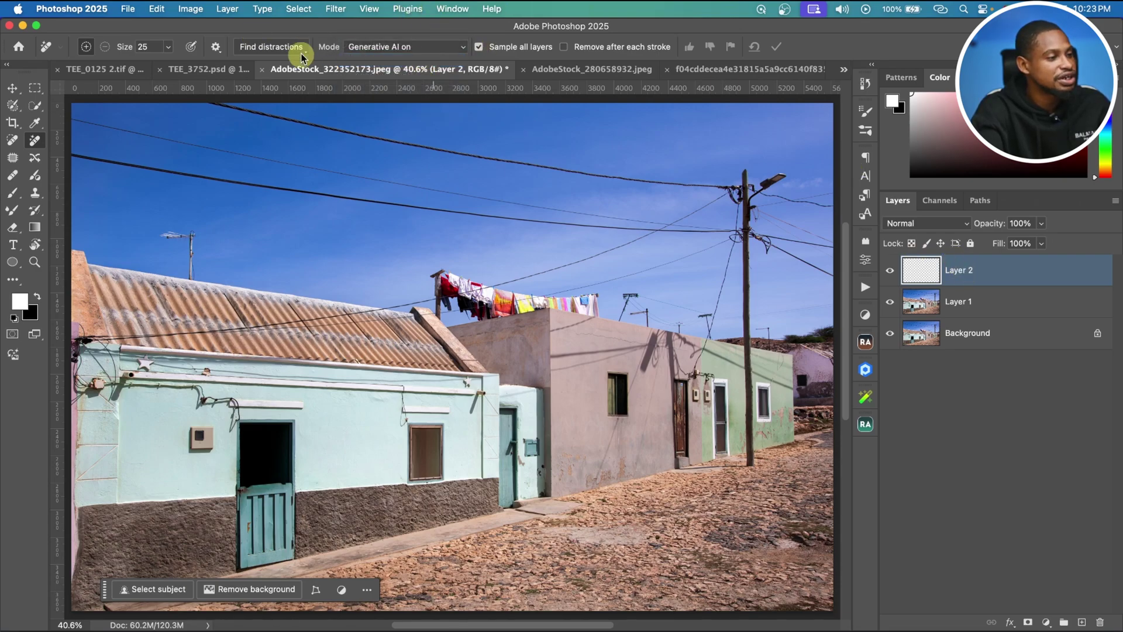
click(267, 47)
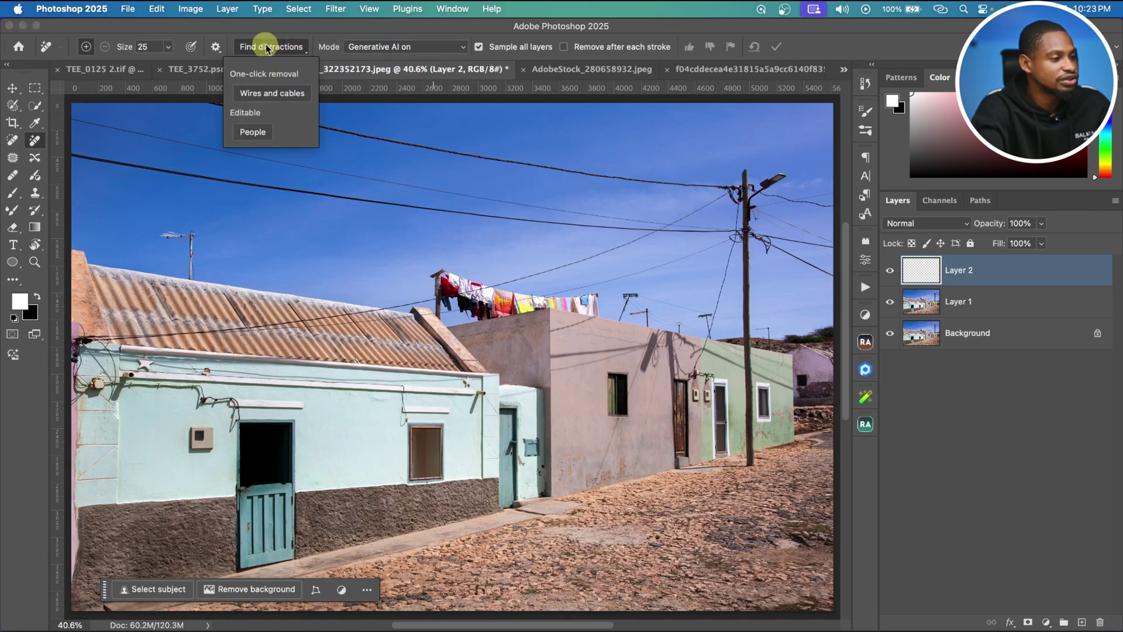
click(286, 95)
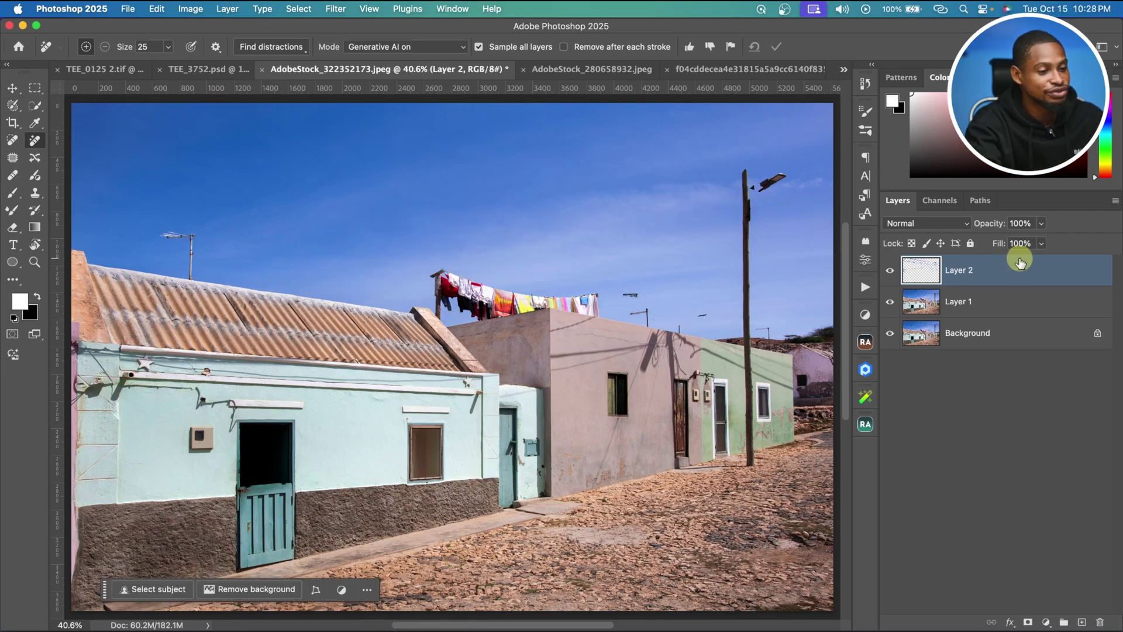
Compare the cable removal with the original by toggling Layer 2's visibility, and inspect the street lamp and its pole
click(890, 273)
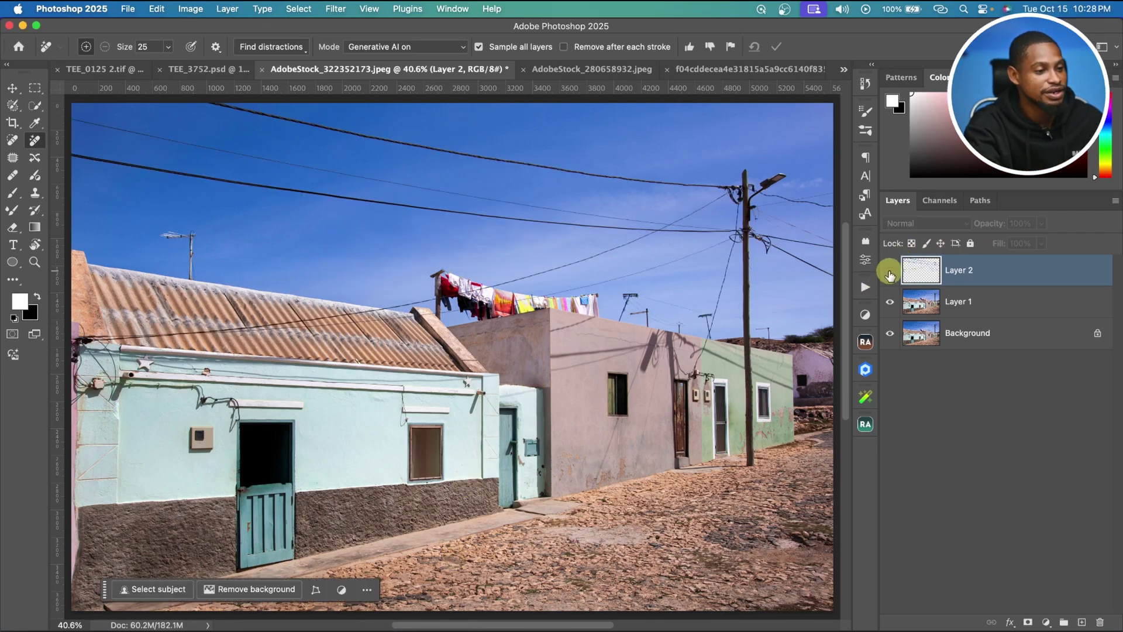
click(889, 273)
click(890, 273)
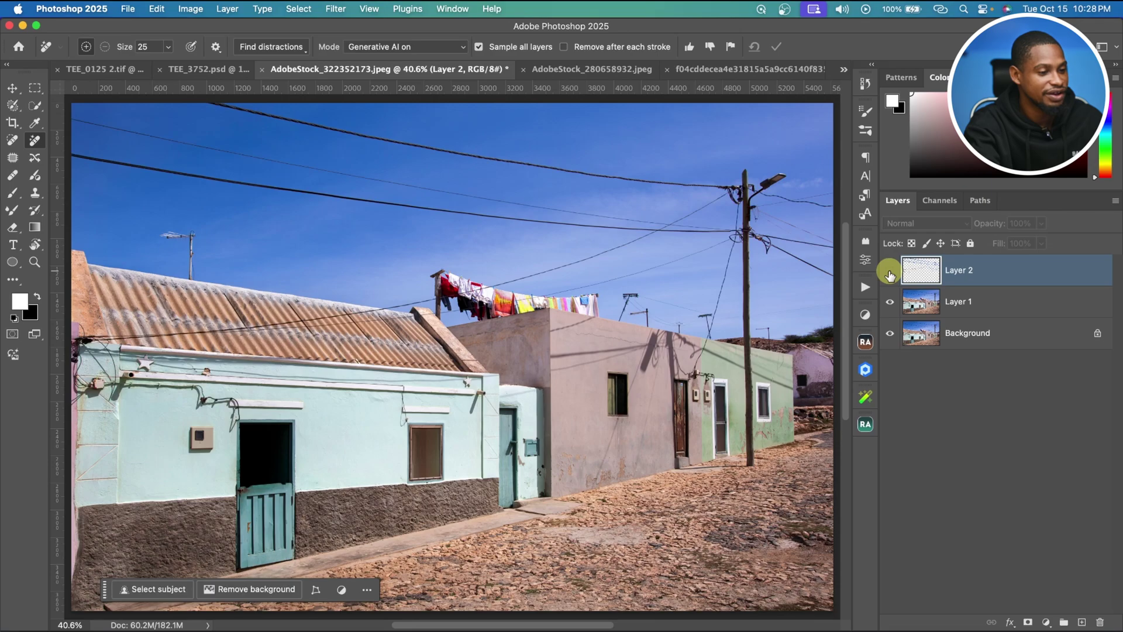
click(889, 273)
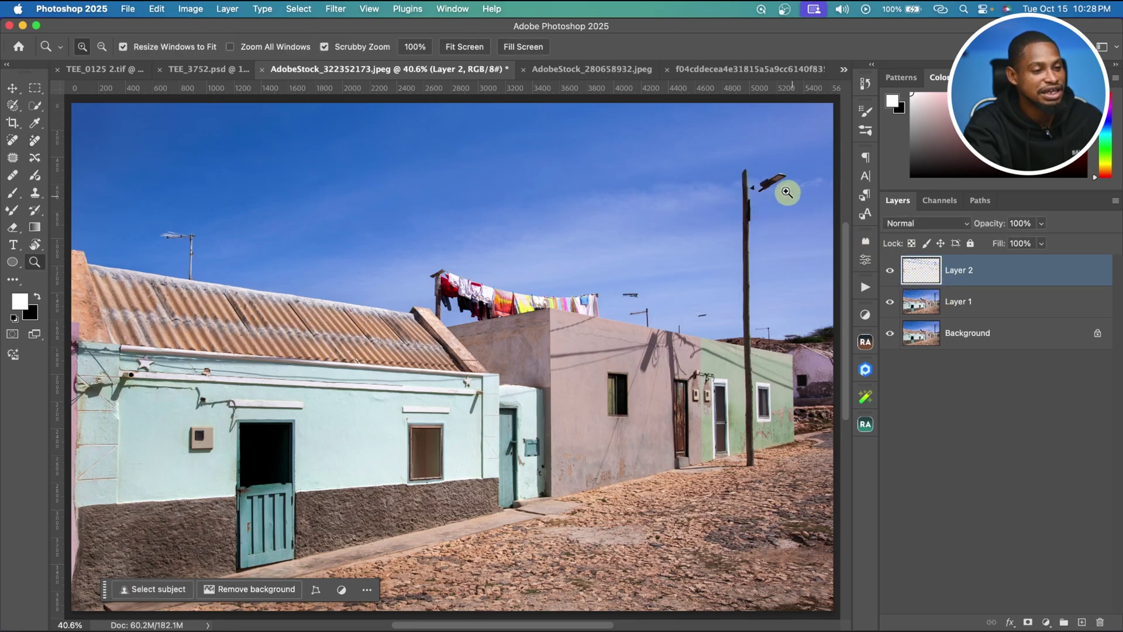
scroll(789, 186, up, 5)
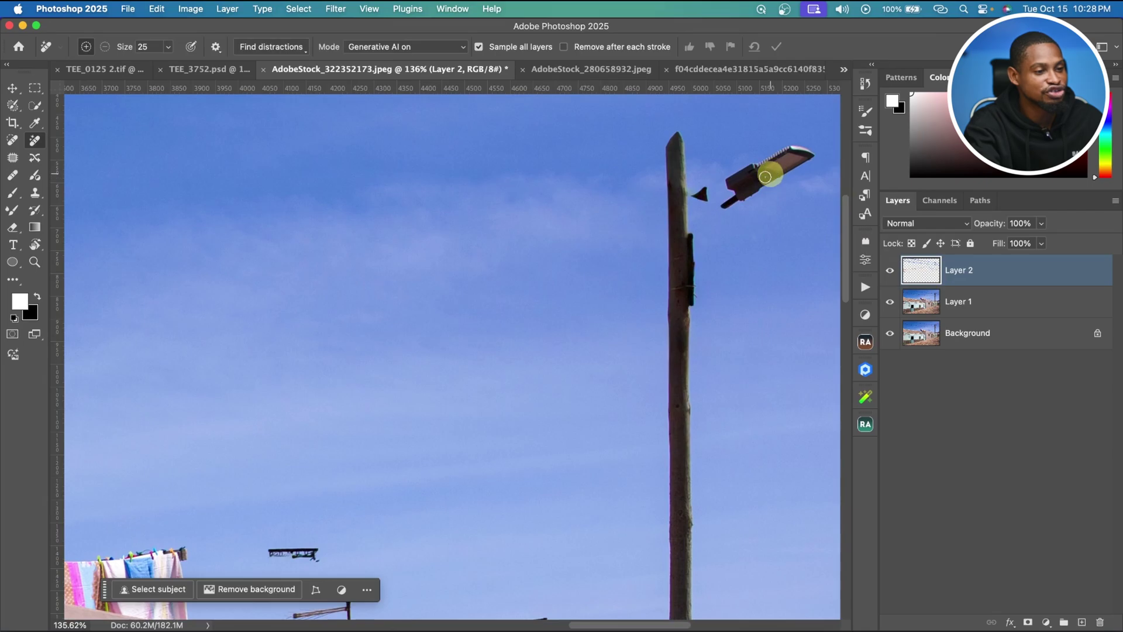
click(890, 275)
click(890, 274)
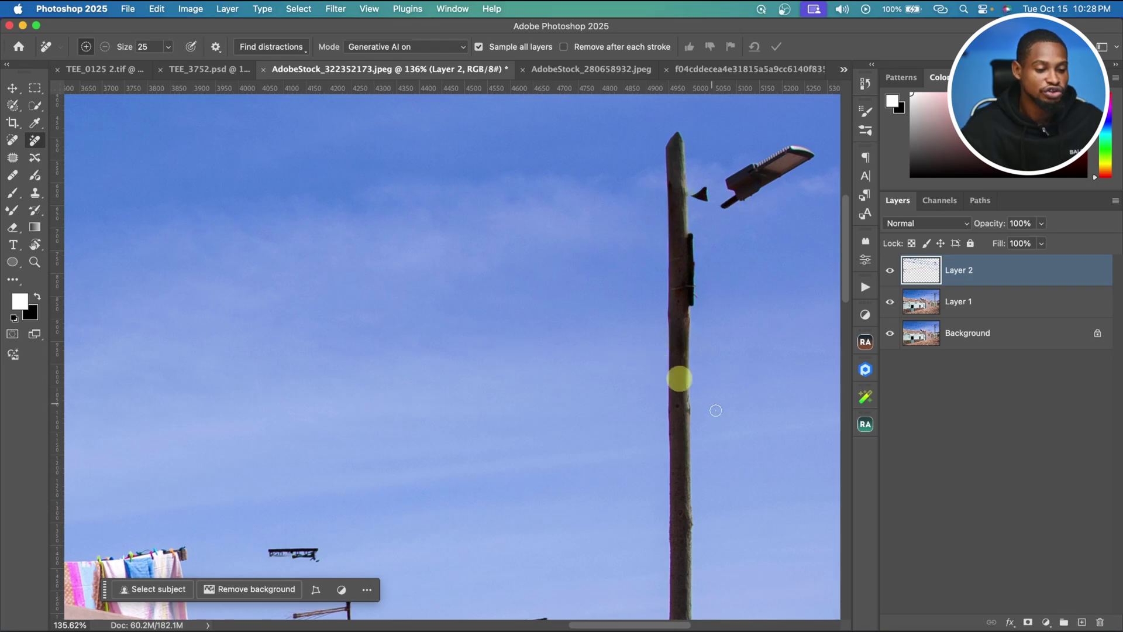
Add a layer mask to Layer 2 and paint black on it with a size 30 brush to restore the street lamp's arm
click(1027, 623)
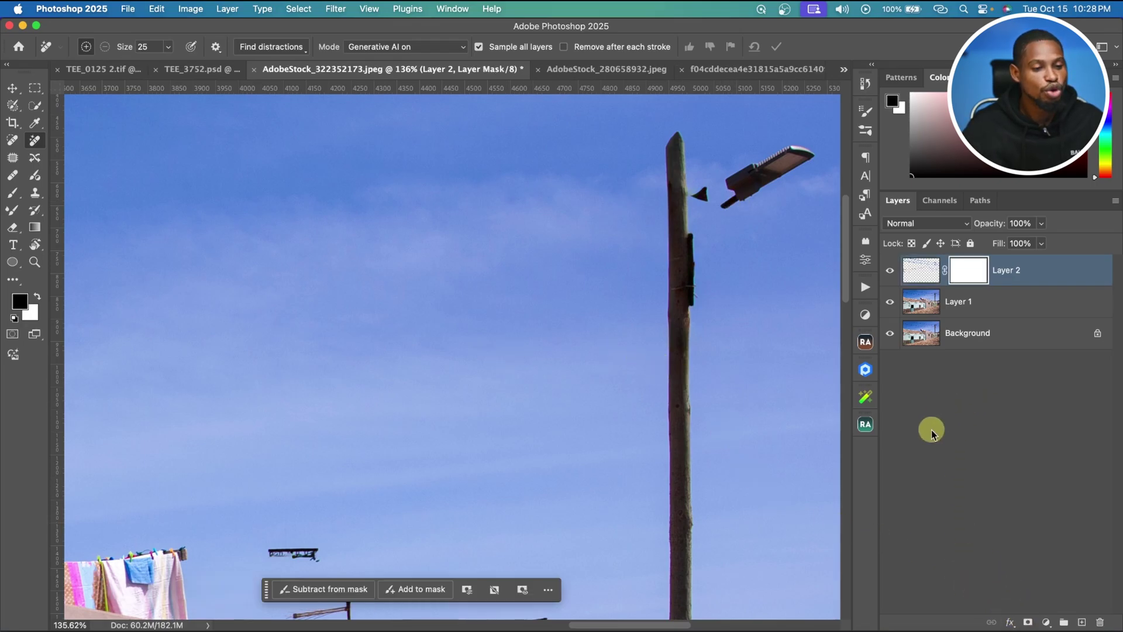
click(12, 193)
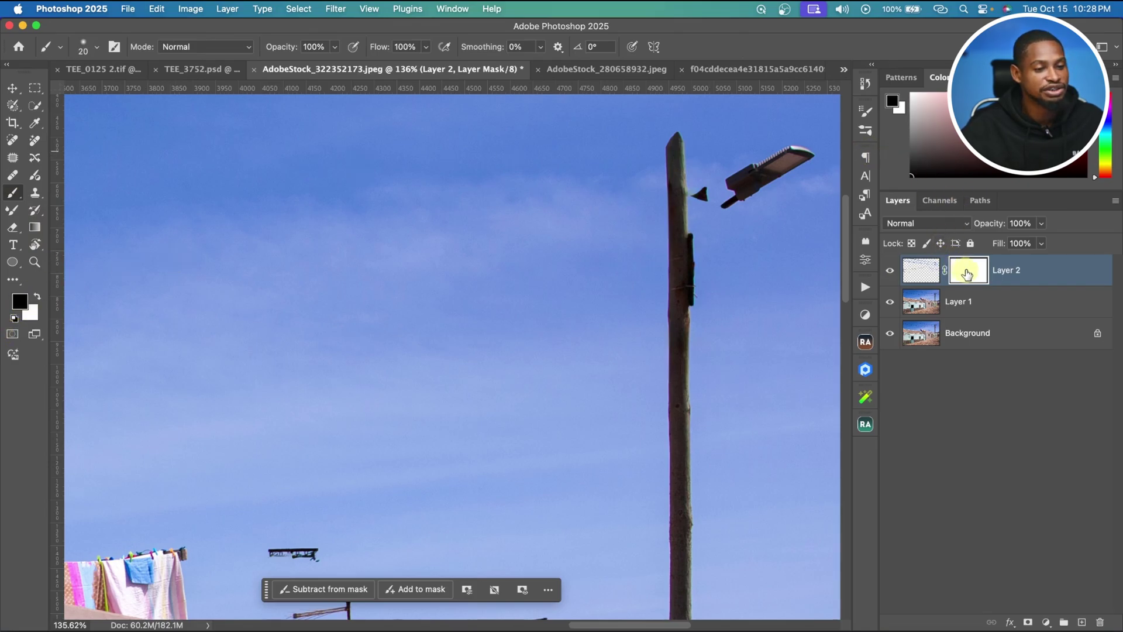
key(bracketright)
mouse_move(719, 211)
mouse_down()
mouse_move(691, 241)
mouse_move(721, 208)
mouse_move(688, 188)
mouse_move(719, 209)
mouse_up()
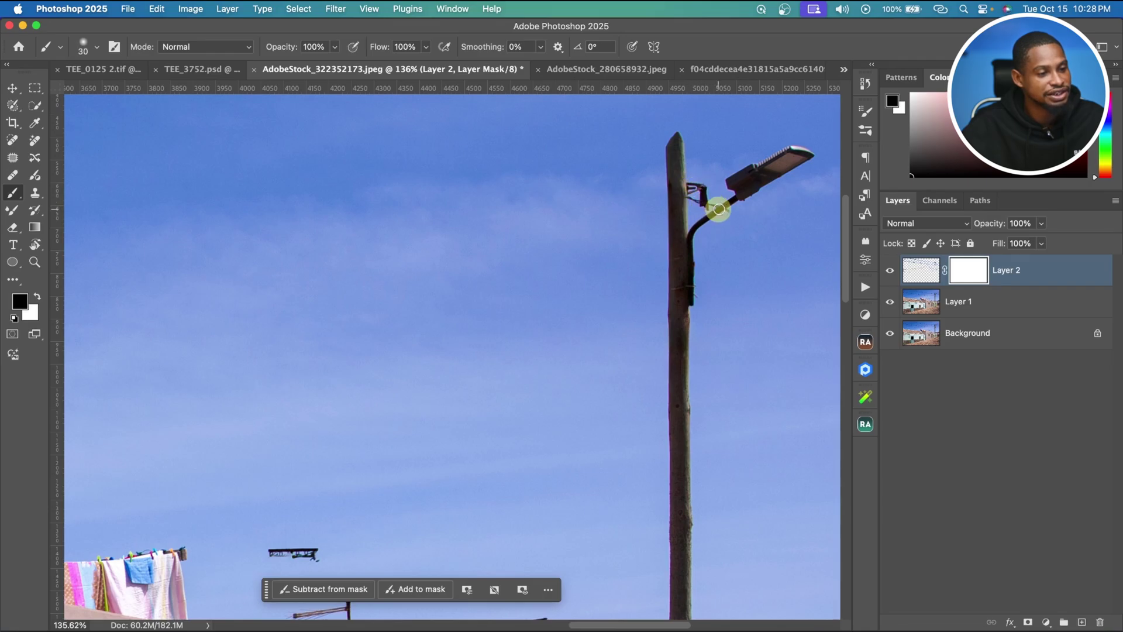
key(x)
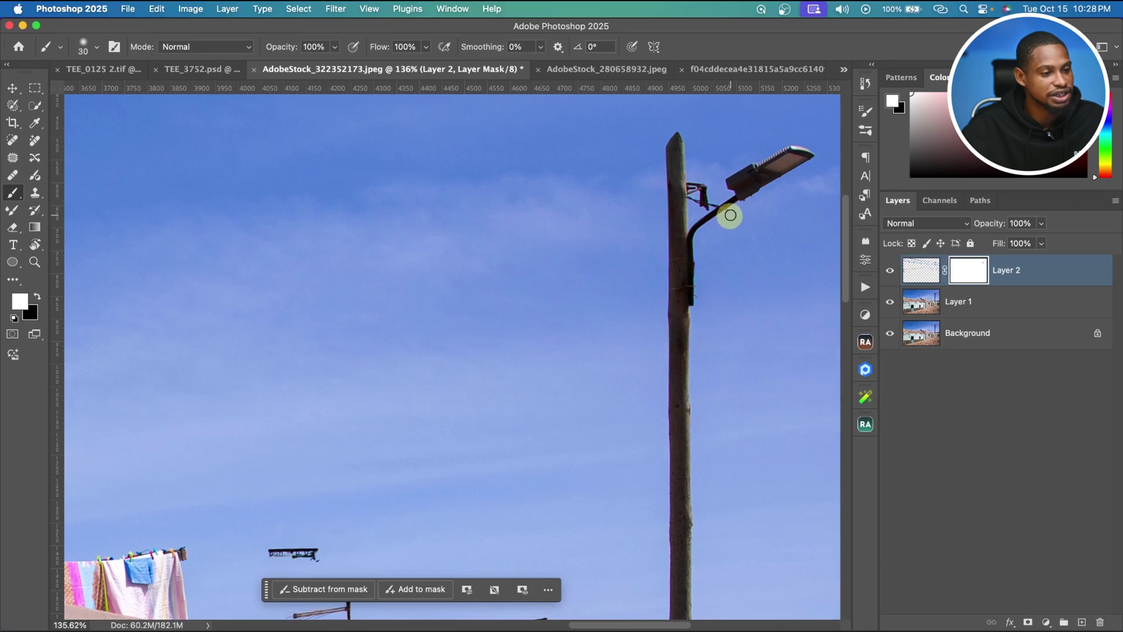
Compare the masked Layer 2 with the original across the whole street, and inspect the rooftop clothesline and antennas
key(super+space)
drag(714, 233, 612, 344)
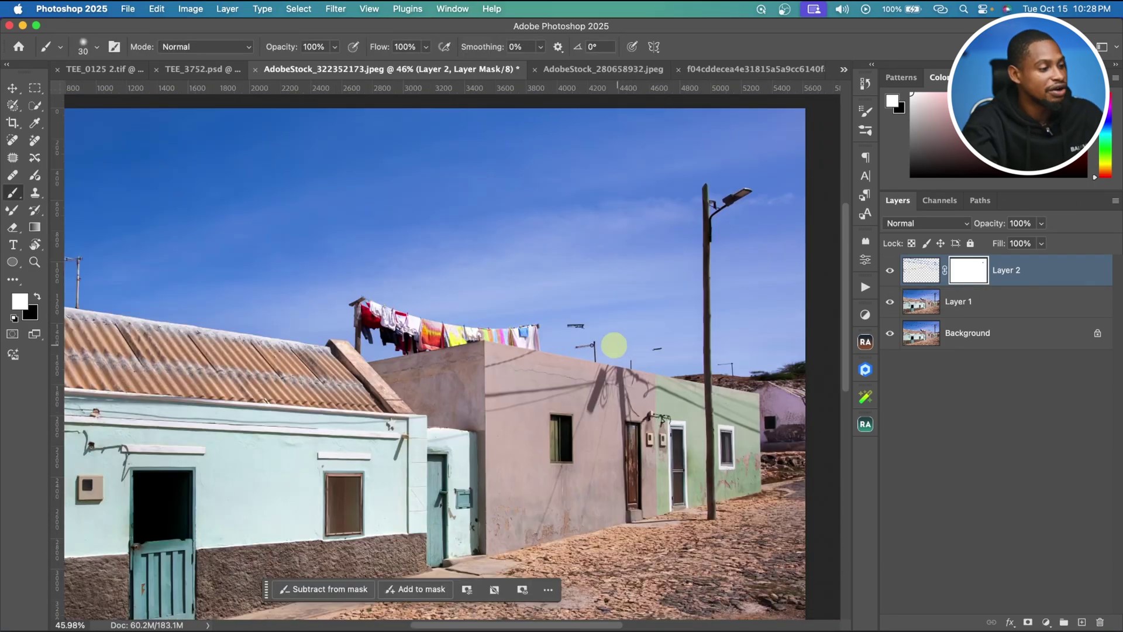
drag(470, 354, 482, 343)
click(889, 270)
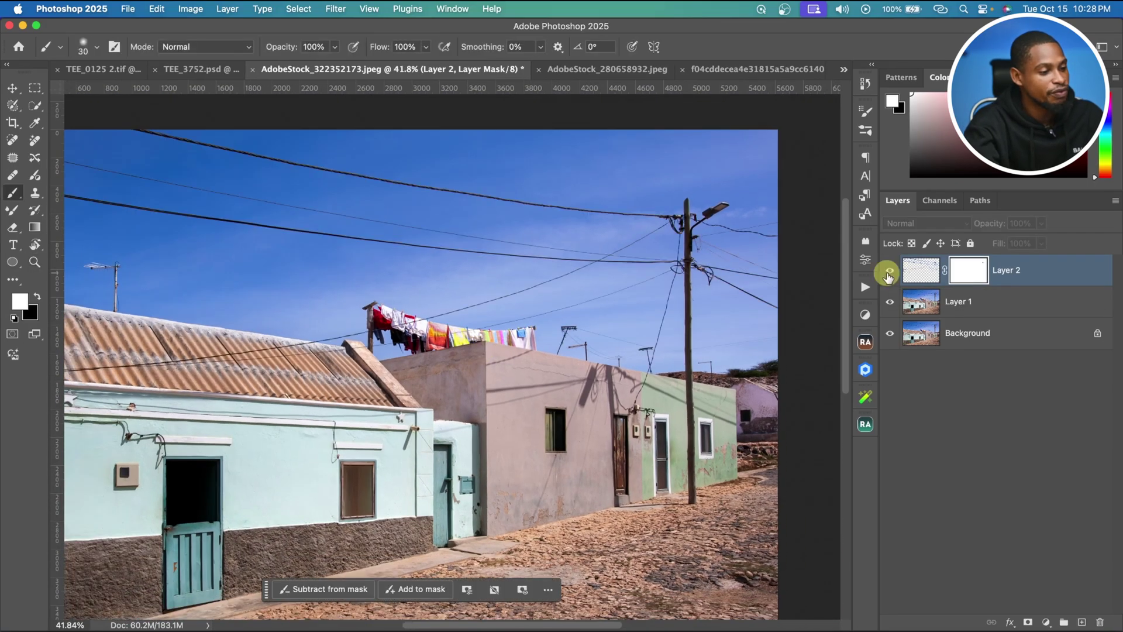
click(888, 276)
drag(559, 346, 719, 281)
key(super+space)
key(super+space)
drag(651, 310, 594, 315)
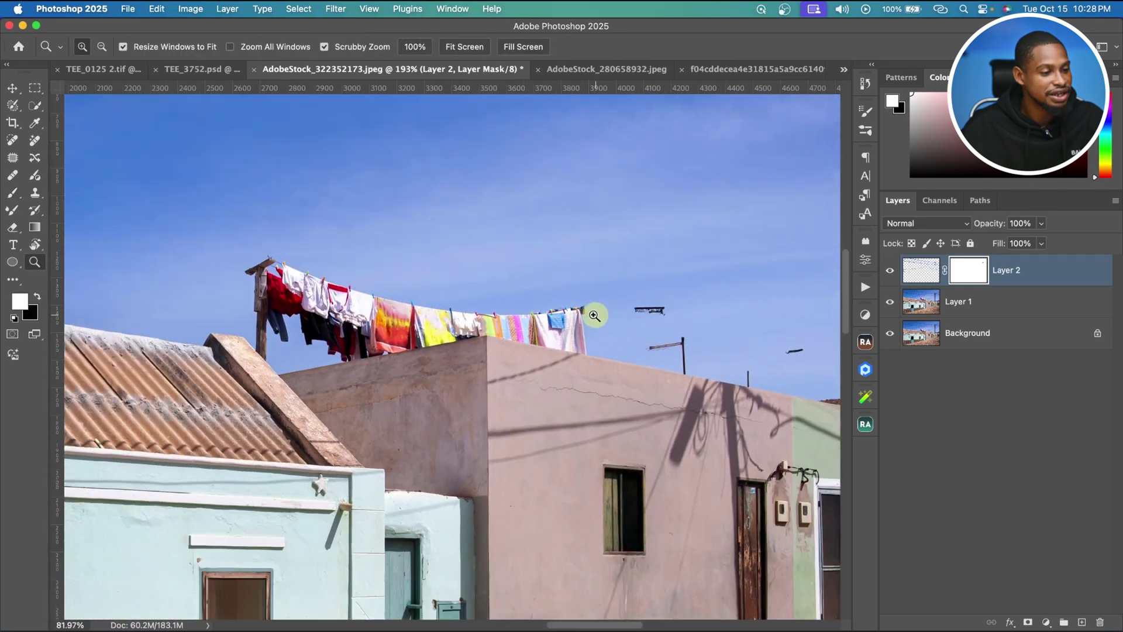
Add a new layer above Layer 2 and set up the Remove tool with its mode at Generative AI on
key(super+0)
key(b)
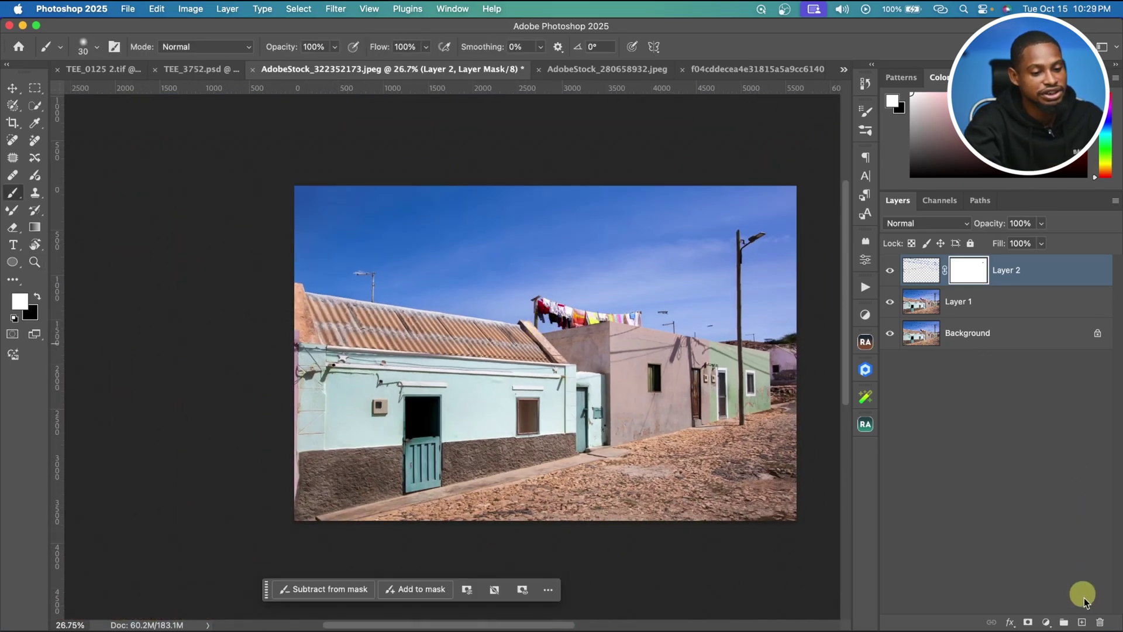
click(1082, 623)
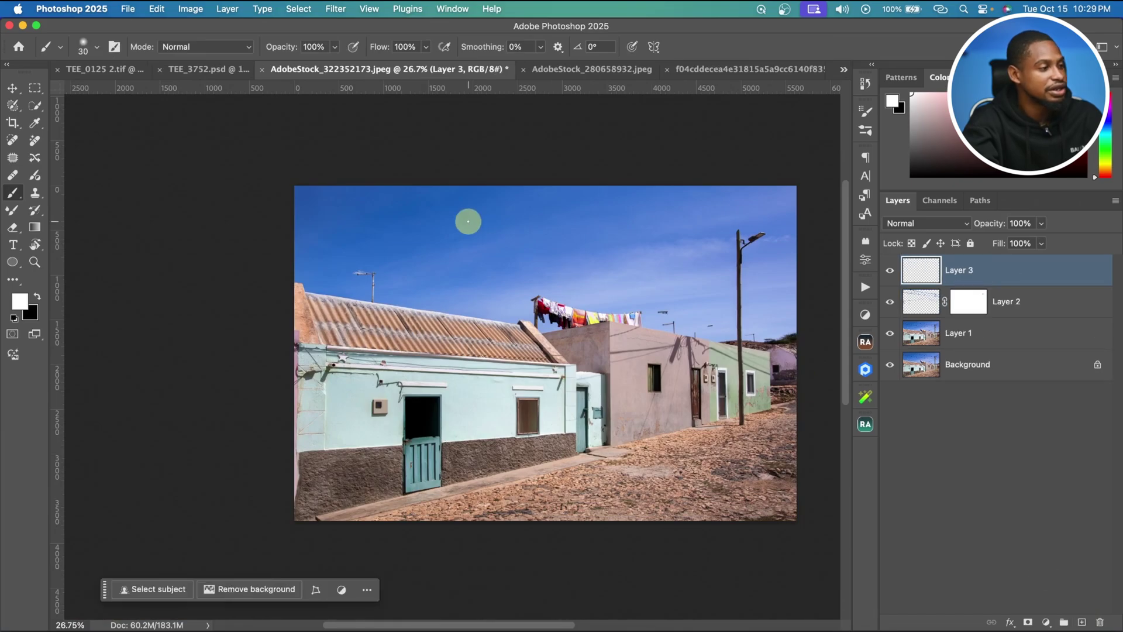
click(34, 141)
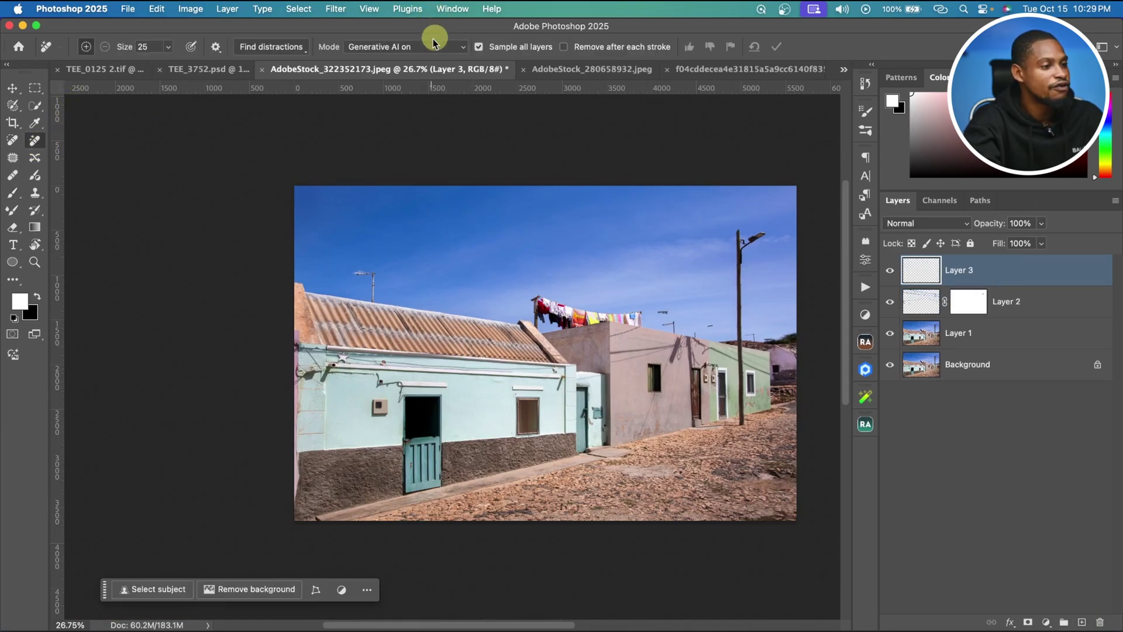
click(415, 46)
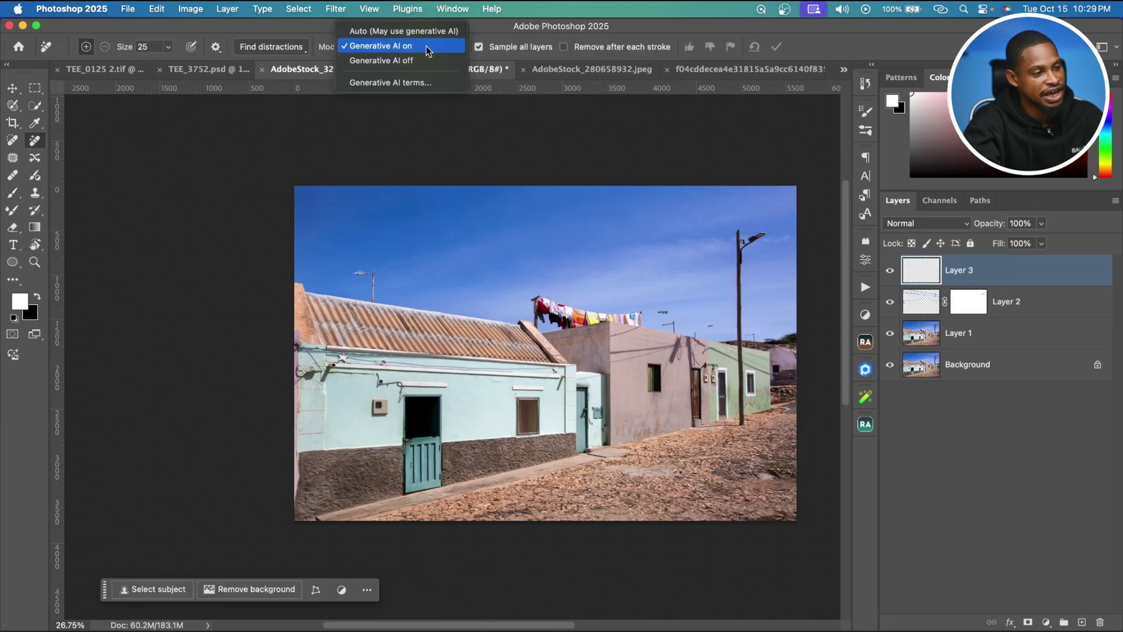
click(425, 45)
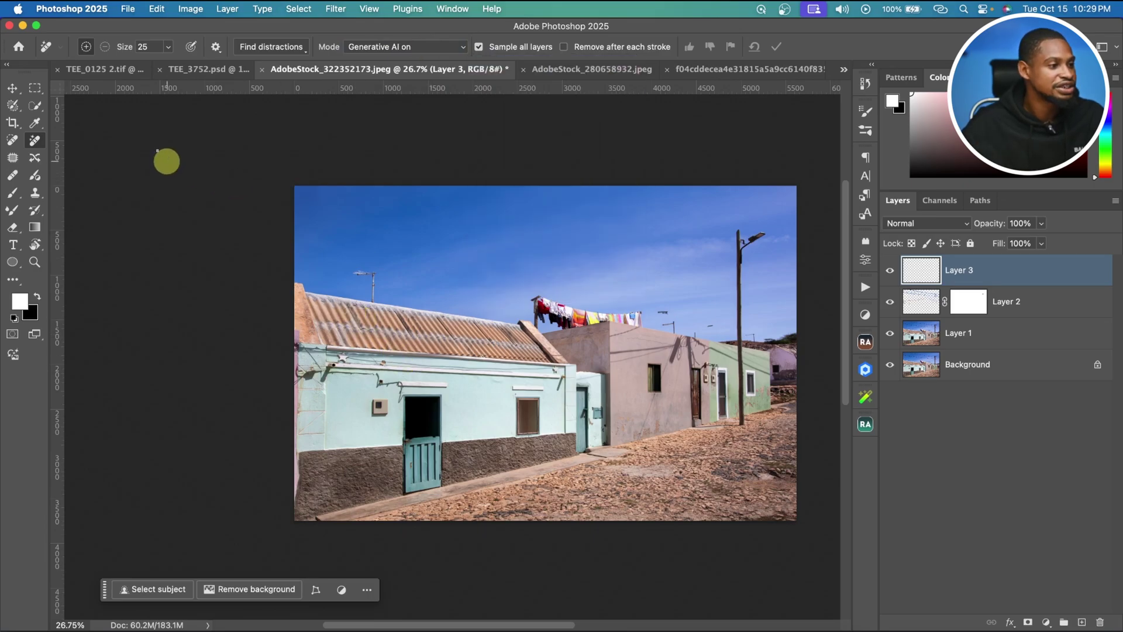
Brush over the antenna remnants above the pink house and the shadow near its roofline, using a Remove brush of about size 70
drag(425, 368, 484, 368)
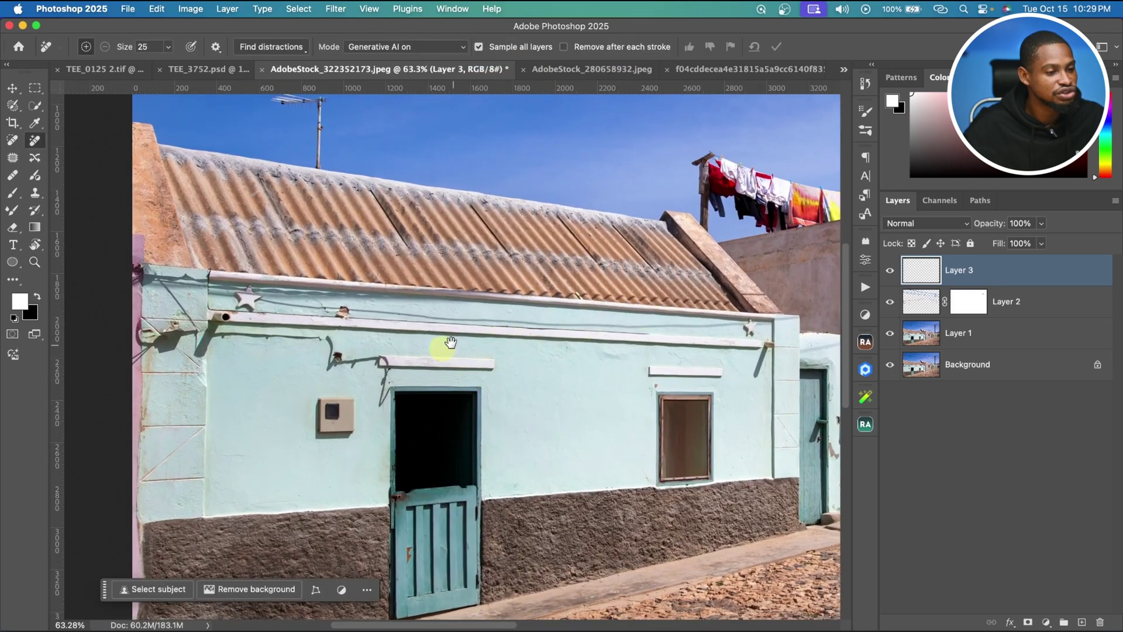
scroll(451, 342, right, 10)
scroll(450, 342, up, 3)
key(bracketright)
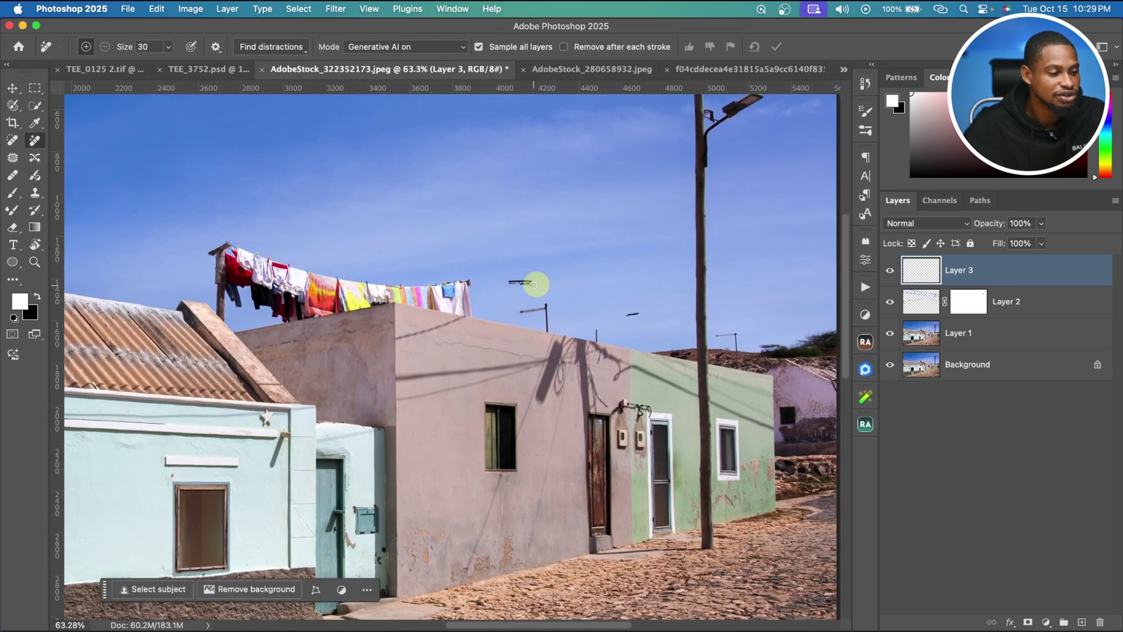
key(bracketright)
key(bracketright)
key(bracketright)
mouse_move(504, 281)
mouse_down()
mouse_move(541, 281)
mouse_move(521, 308)
mouse_move(547, 306)
mouse_move(556, 359)
mouse_move(539, 398)
mouse_move(642, 313)
mouse_up()
key(bracketright)
key(bracketright)
key(bracketleft)
key(bracketleft)
key(bracketleft)
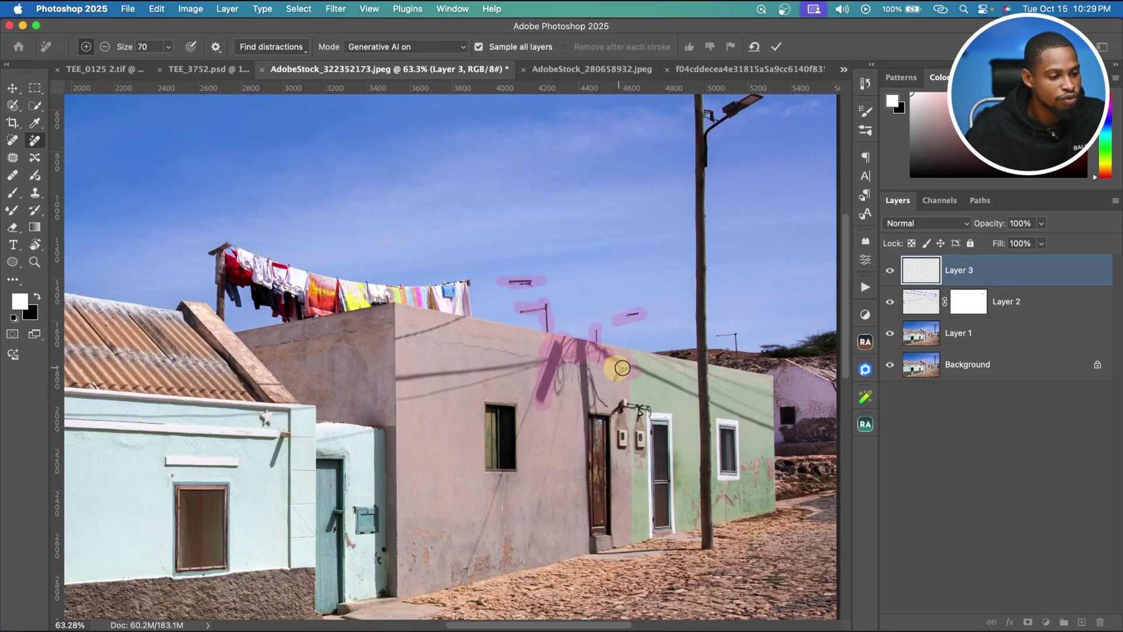
Brush over the remaining wall shadows and the blue facade's cables at size 45, and remove all marked areas with Generative AI on
drag(622, 367, 689, 391)
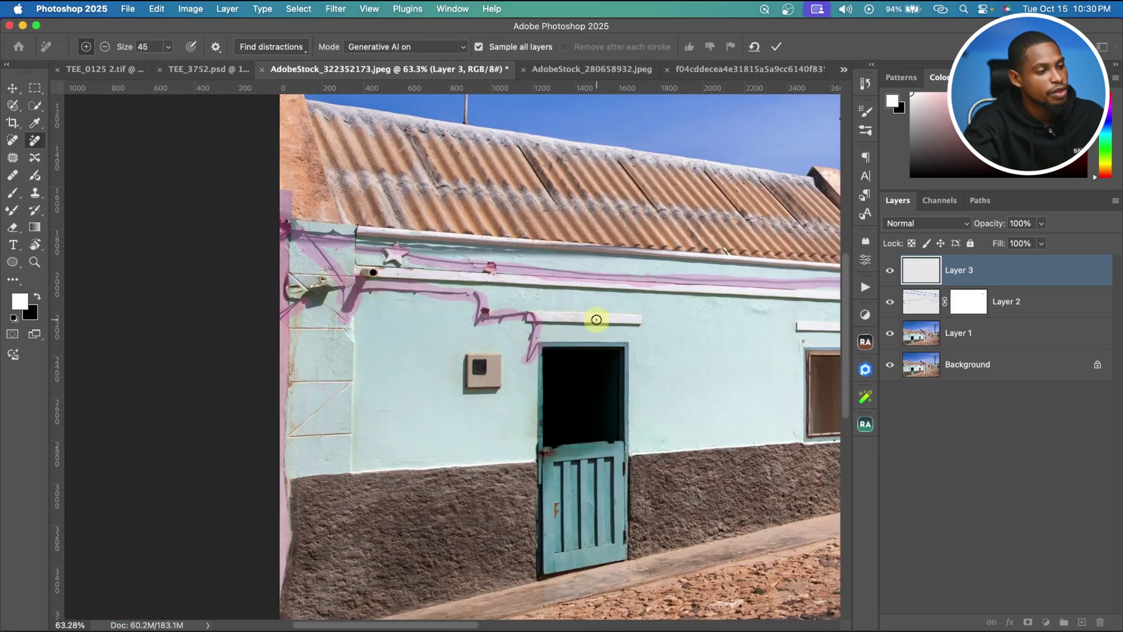
scroll(596, 319, right, 5)
scroll(596, 320, right, 10)
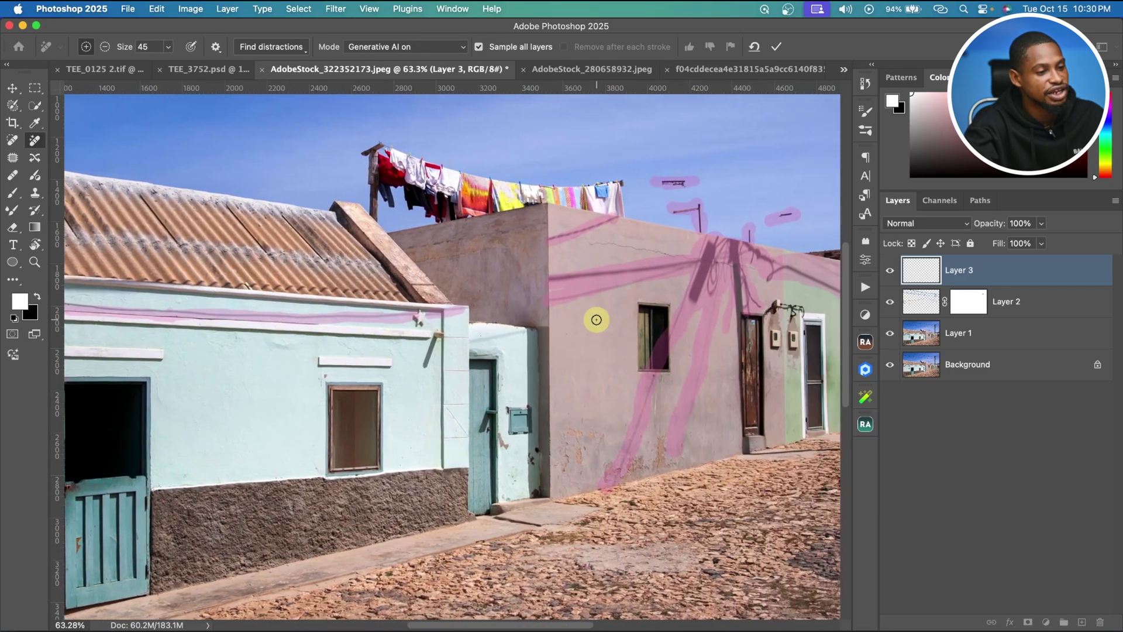
scroll(596, 319, right, 5)
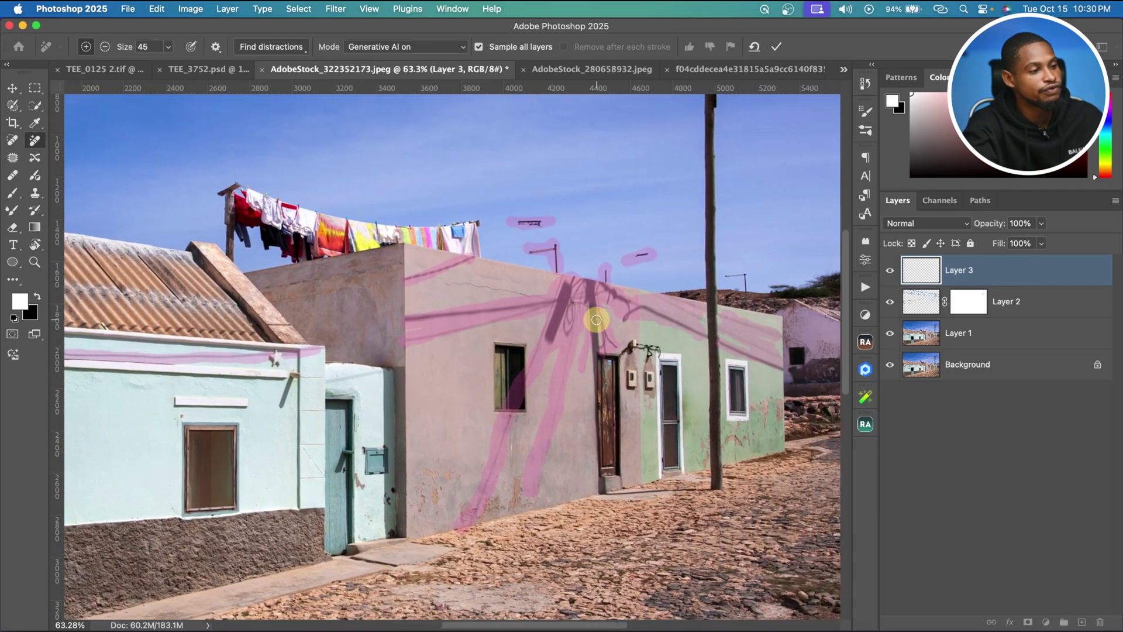
click(408, 47)
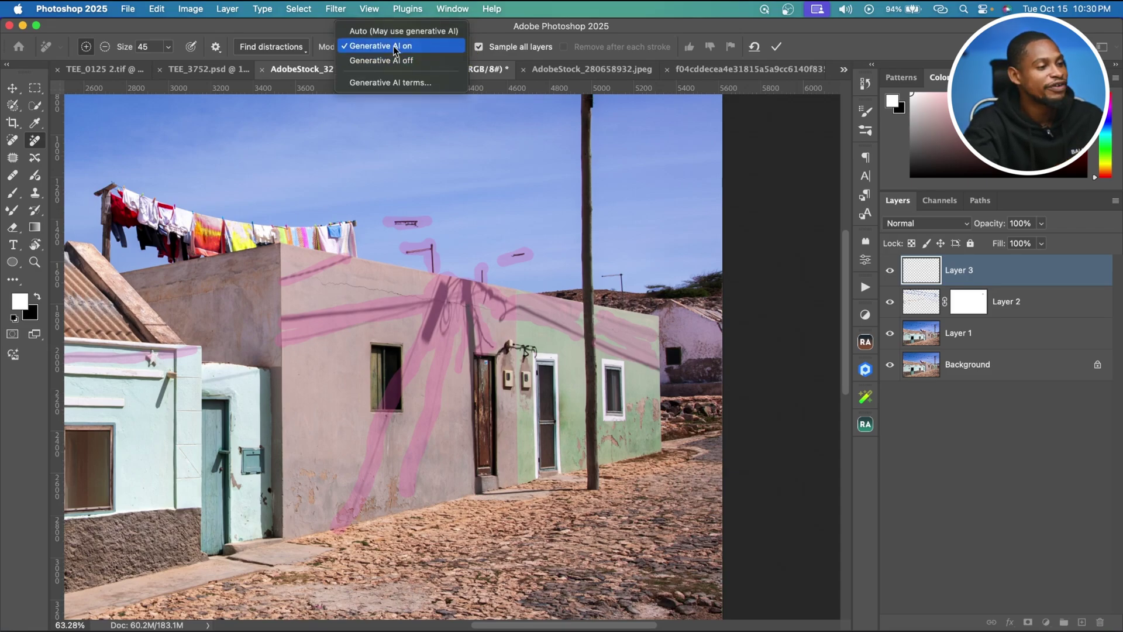
click(402, 45)
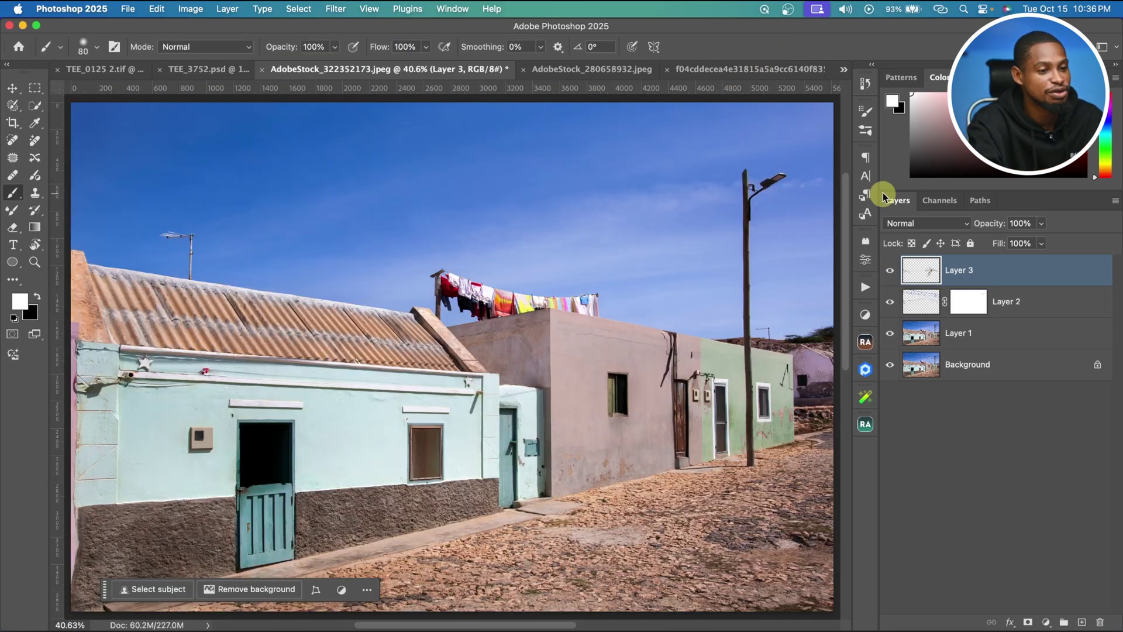
Compare the shadow and cable removal with the previous state by toggling Layer 3's visibility
click(889, 273)
click(889, 273)
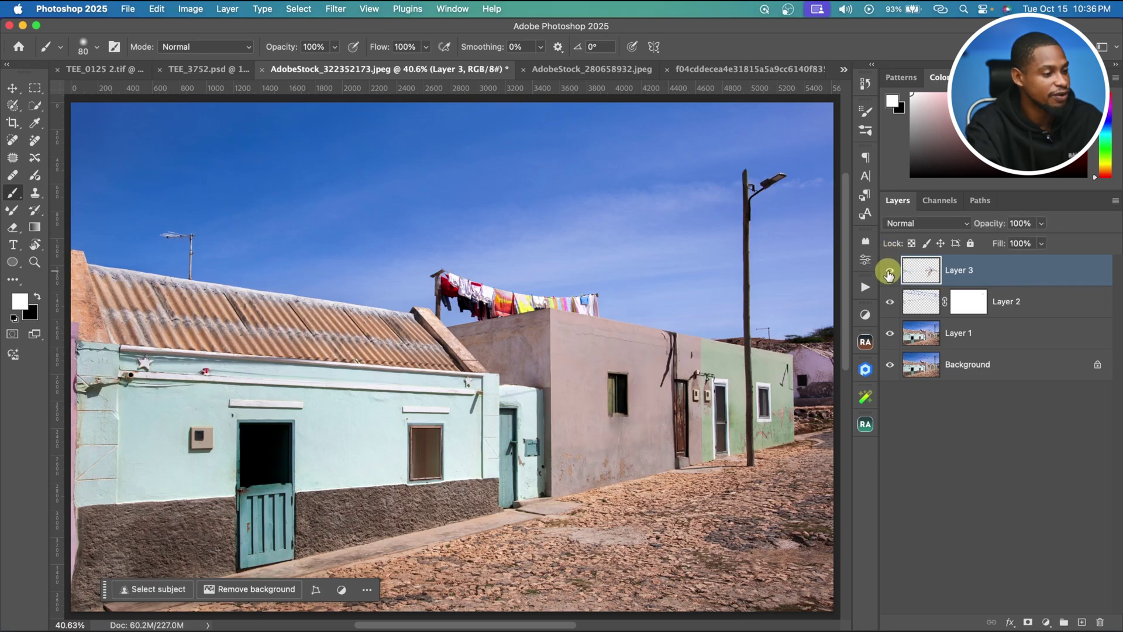
click(889, 273)
click(888, 272)
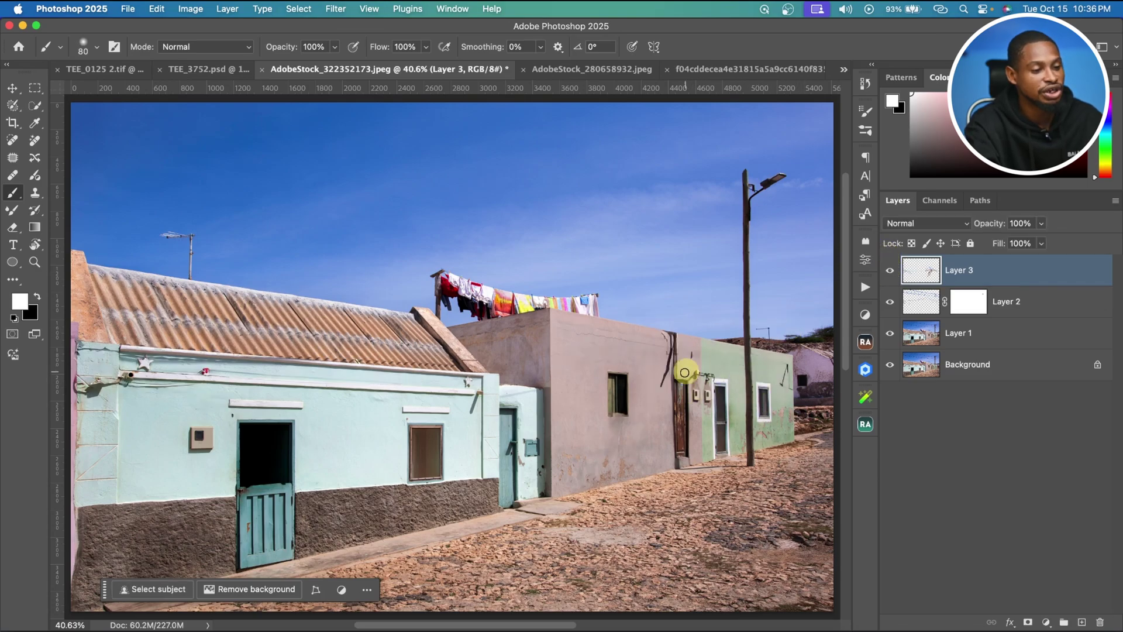
Add a layer mask to Layer 3 and paint black on it at size 80 to restore the original shadow above the brown door
key(z)
drag(674, 354, 702, 355)
key(b)
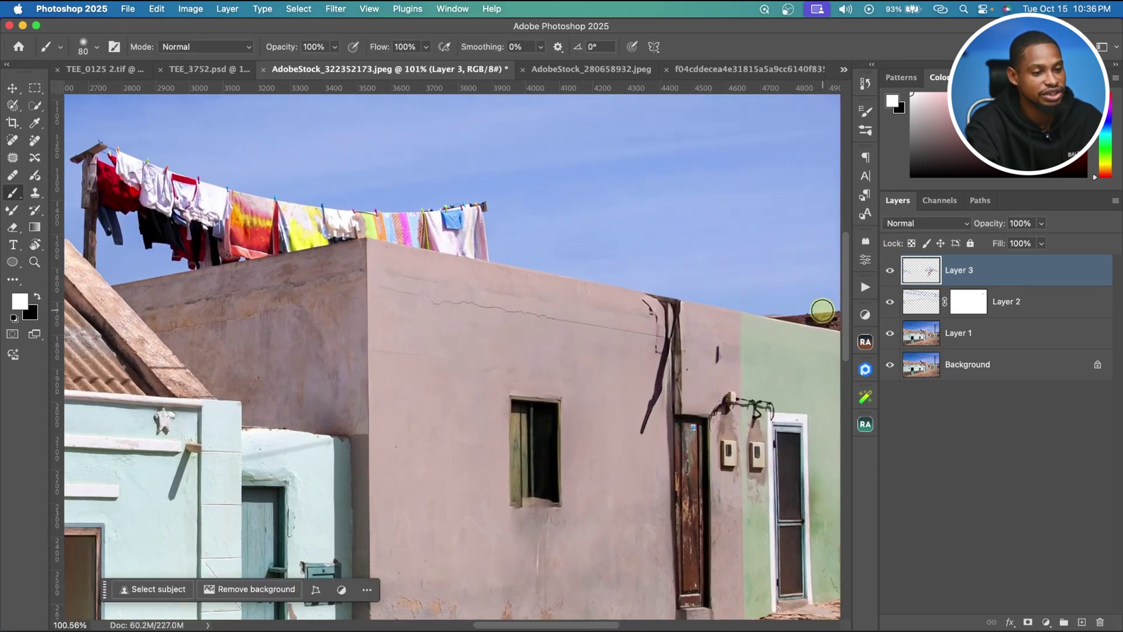
click(1027, 622)
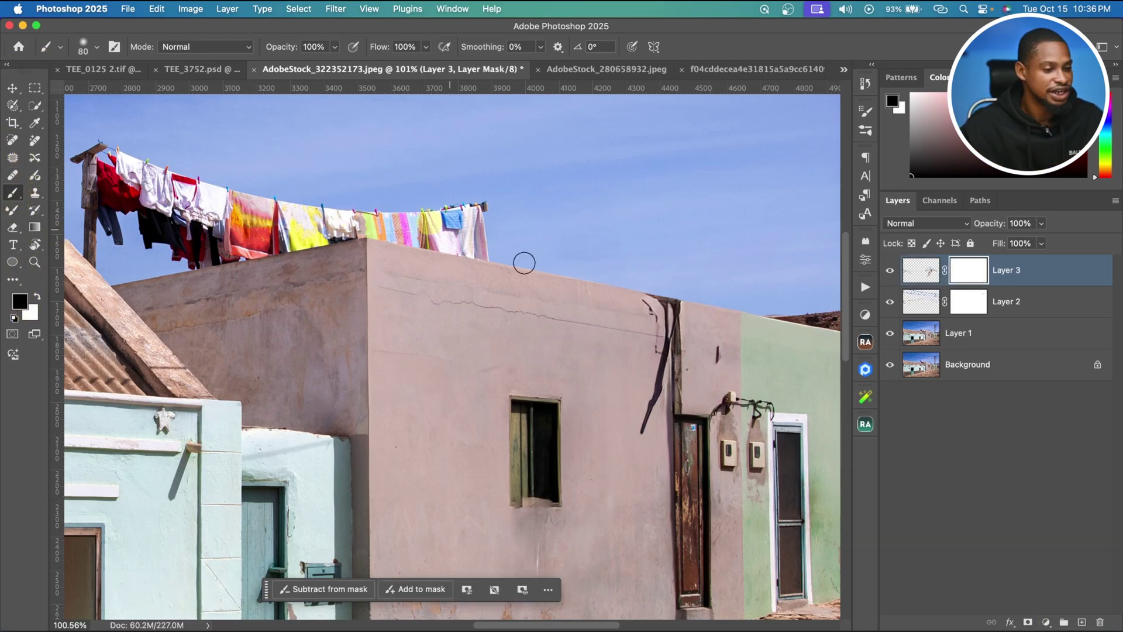
mouse_move(662, 328)
mouse_down()
mouse_move(664, 419)
mouse_move(652, 410)
mouse_move(655, 364)
mouse_move(664, 352)
mouse_move(676, 383)
mouse_move(675, 356)
mouse_up()
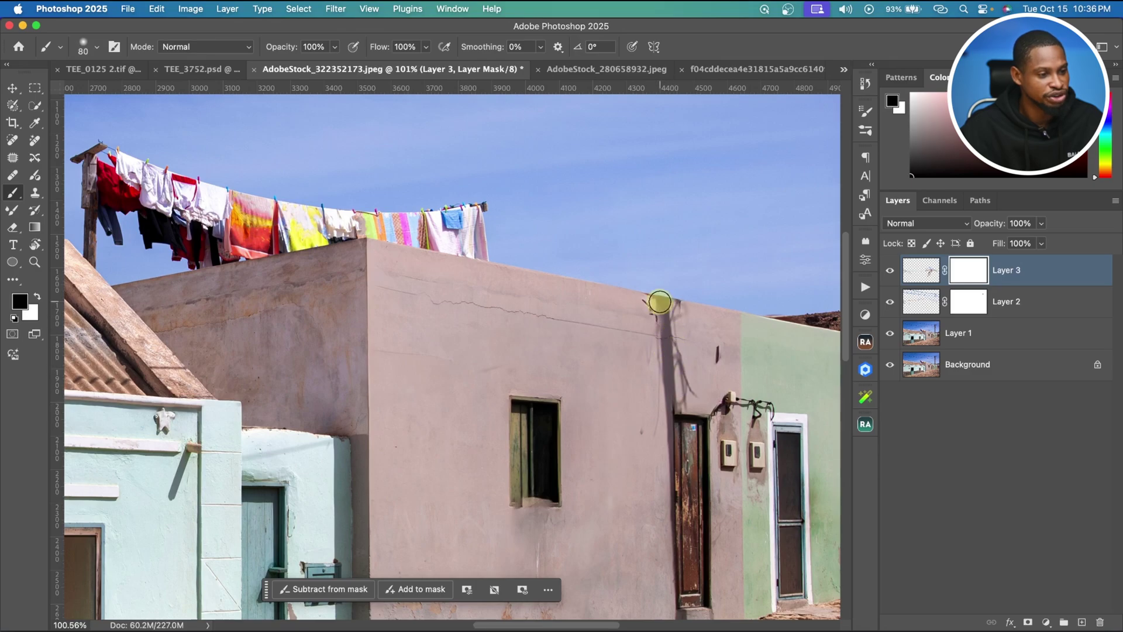
mouse_move(667, 322)
mouse_down()
mouse_move(666, 393)
mouse_move(594, 353)
mouse_move(664, 370)
mouse_move(692, 362)
mouse_move(665, 376)
mouse_move(656, 366)
mouse_move(672, 413)
mouse_move(717, 387)
mouse_up()
key(z)
key(b)
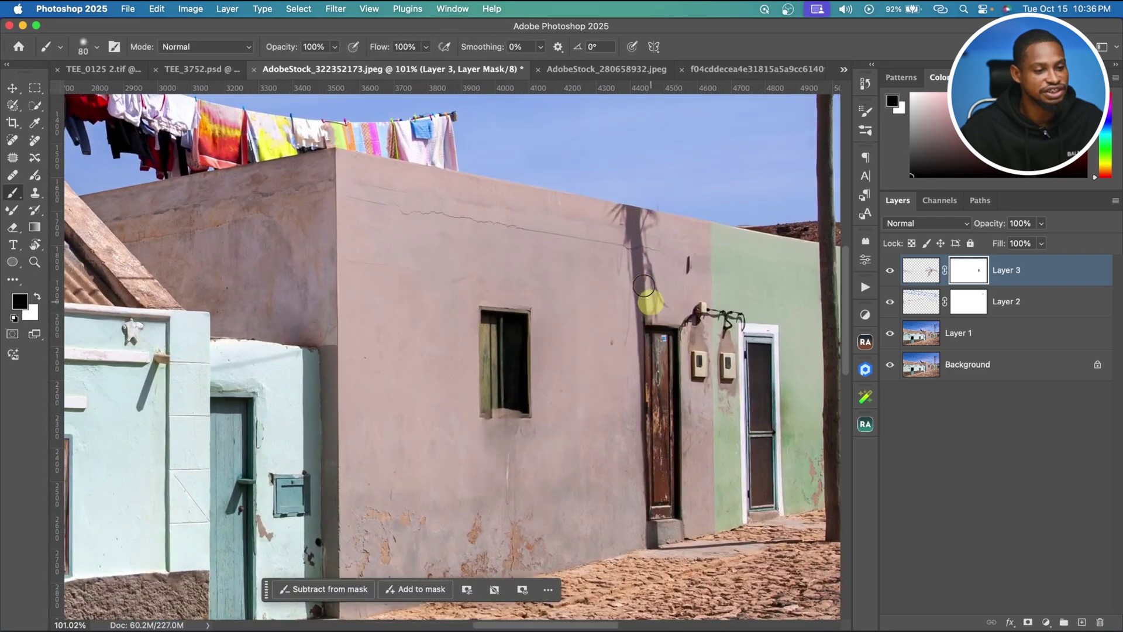
Group Layer 3 and Layer 2 together
shift+click(1019, 319)
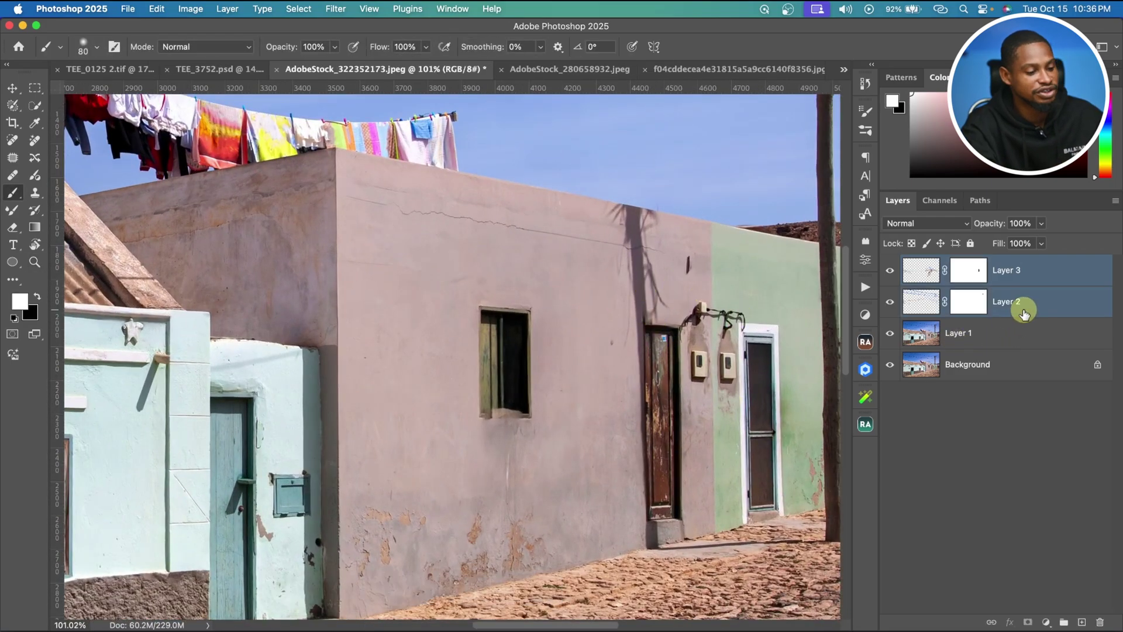
key(x)
key(super+g)
Compare the whole cleaned-up street with the original by toggling the layer group's visibility
key(z)
drag(638, 322, 514, 323)
key(b)
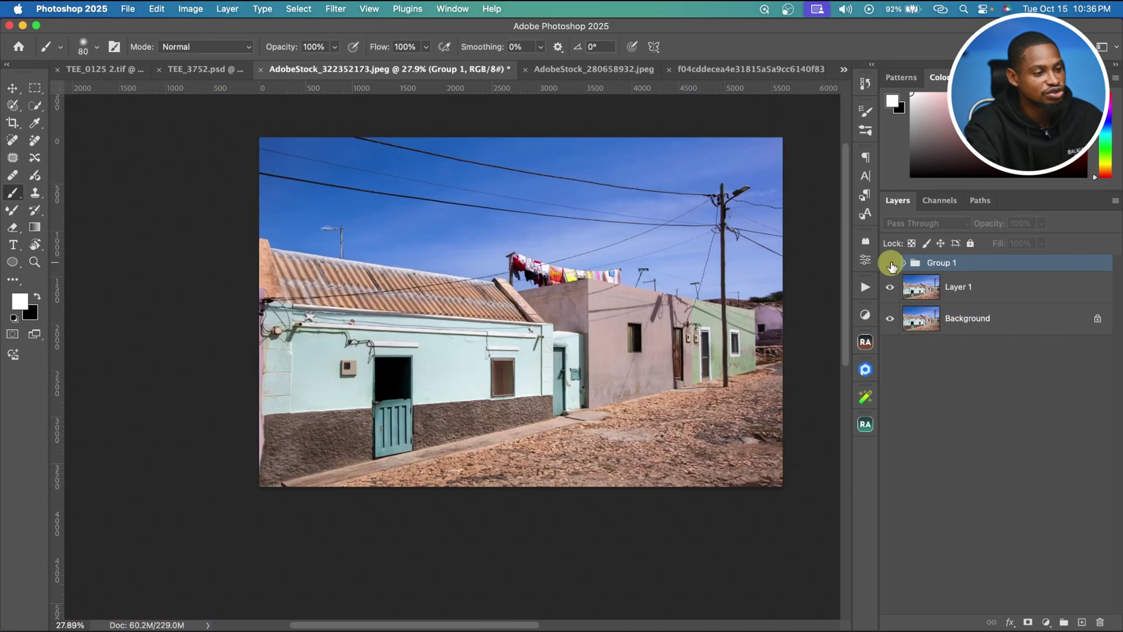
key(super+comma)
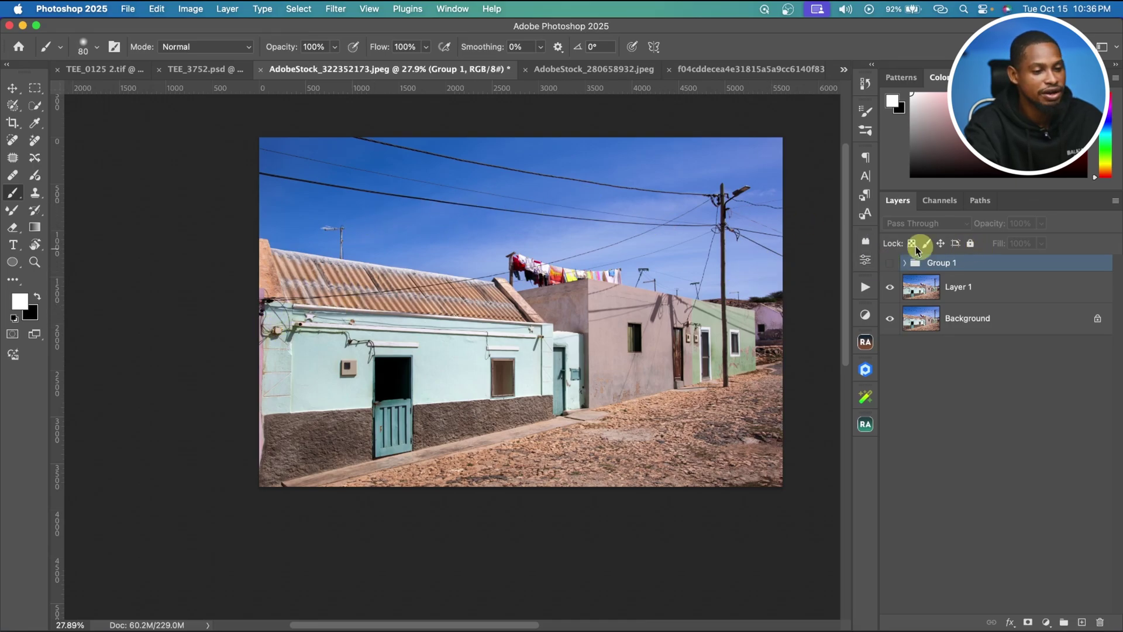
click(889, 264)
click(889, 264)
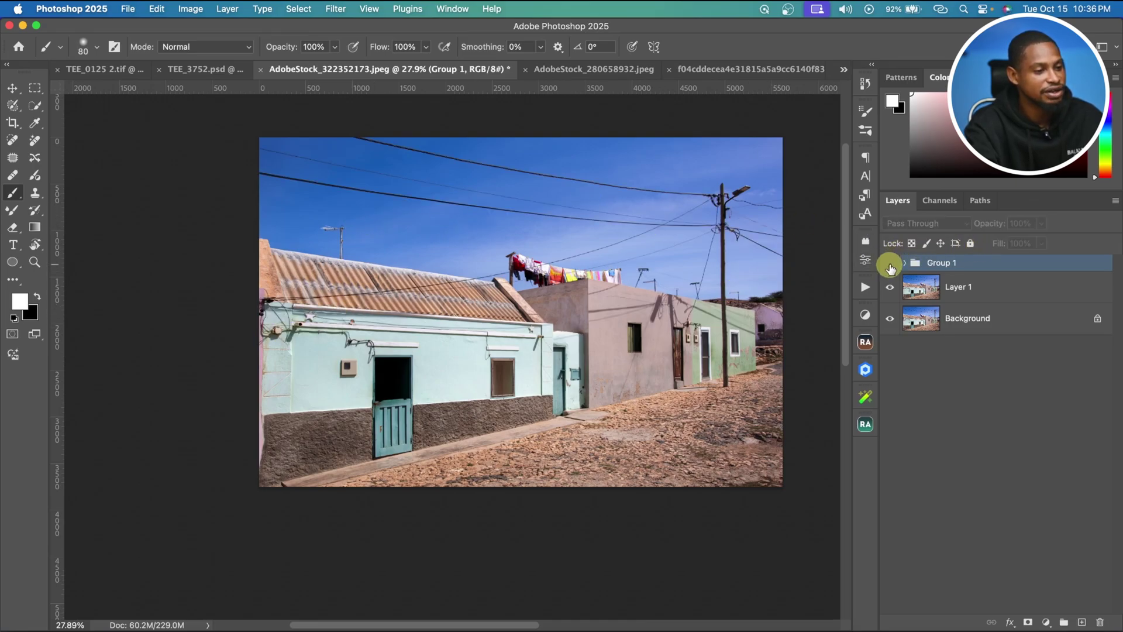
click(890, 264)
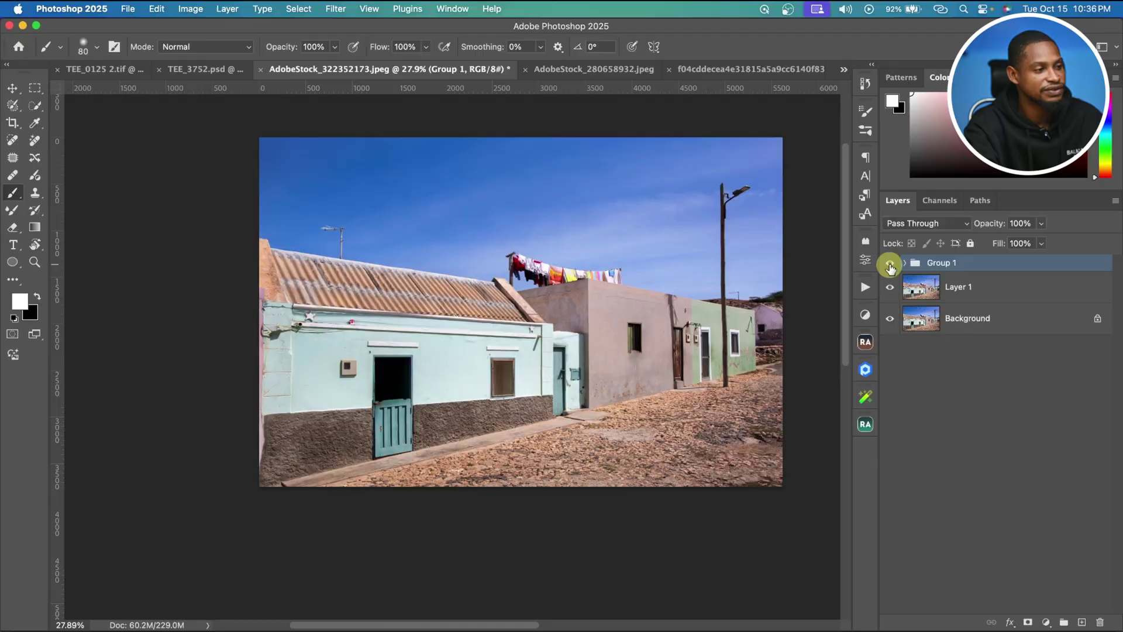